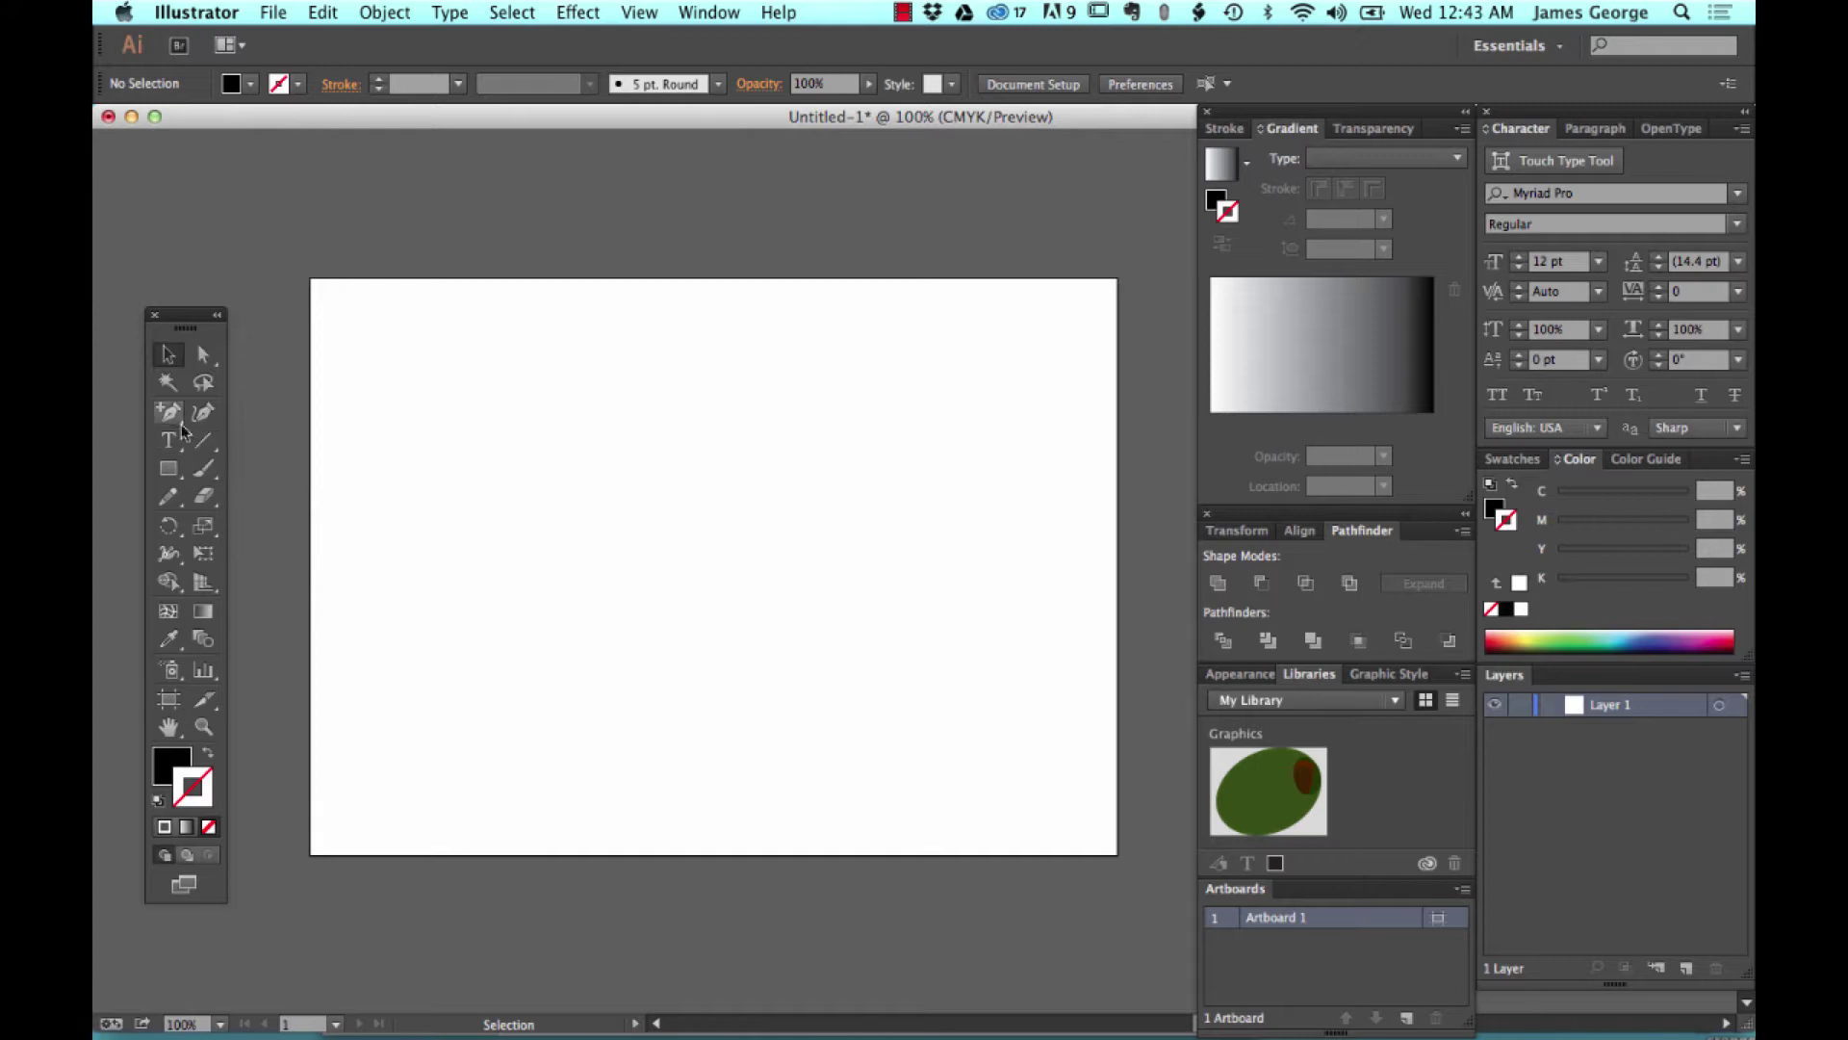
Start a curved Pen path, then undo and discard it.
{"action": "left_click_drag", "start_coordinate": [169, 412], "coordinate": [238, 425]}
{"action": "left_click", "coordinate": [594, 387]}
{"action": "left_click_drag", "start_coordinate": [519, 552], "coordinate": [644, 694]}
{"action": "key", "text": "super+z"}
{"action": "key", "text": "super+z"}
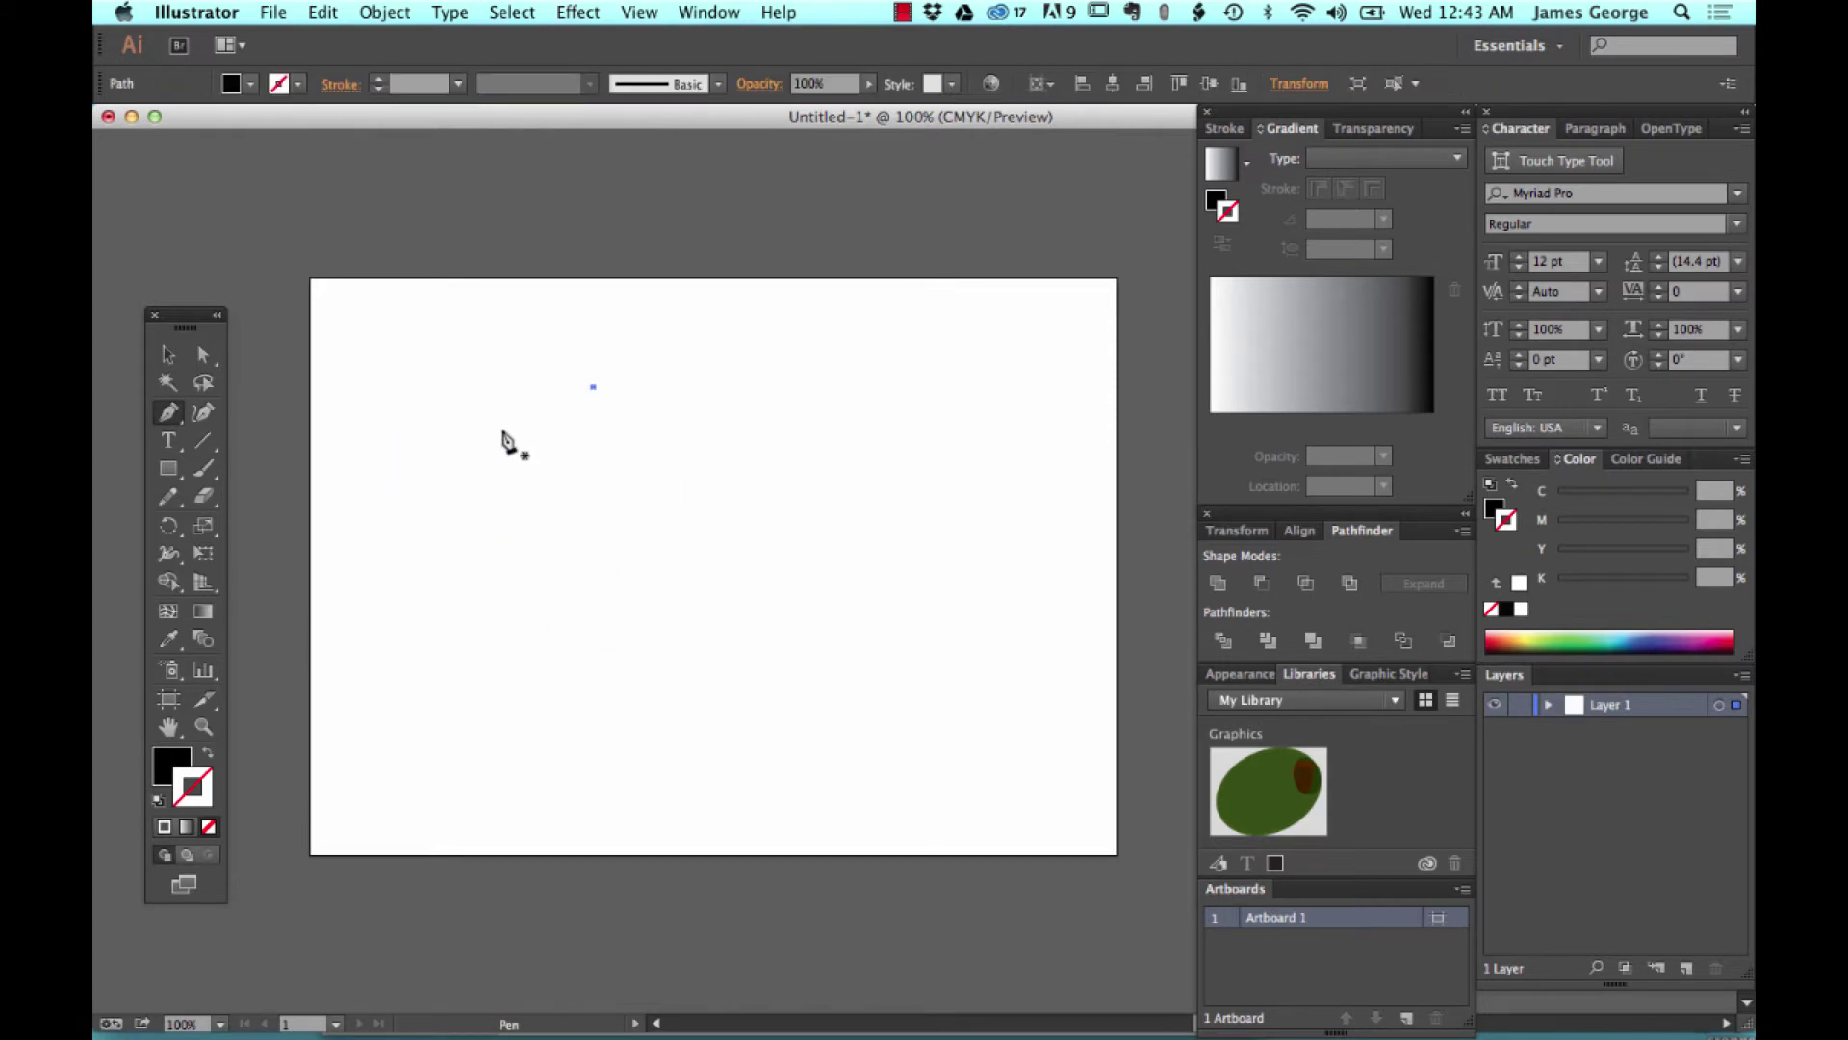
{"action": "left_click", "coordinate": [168, 355]}
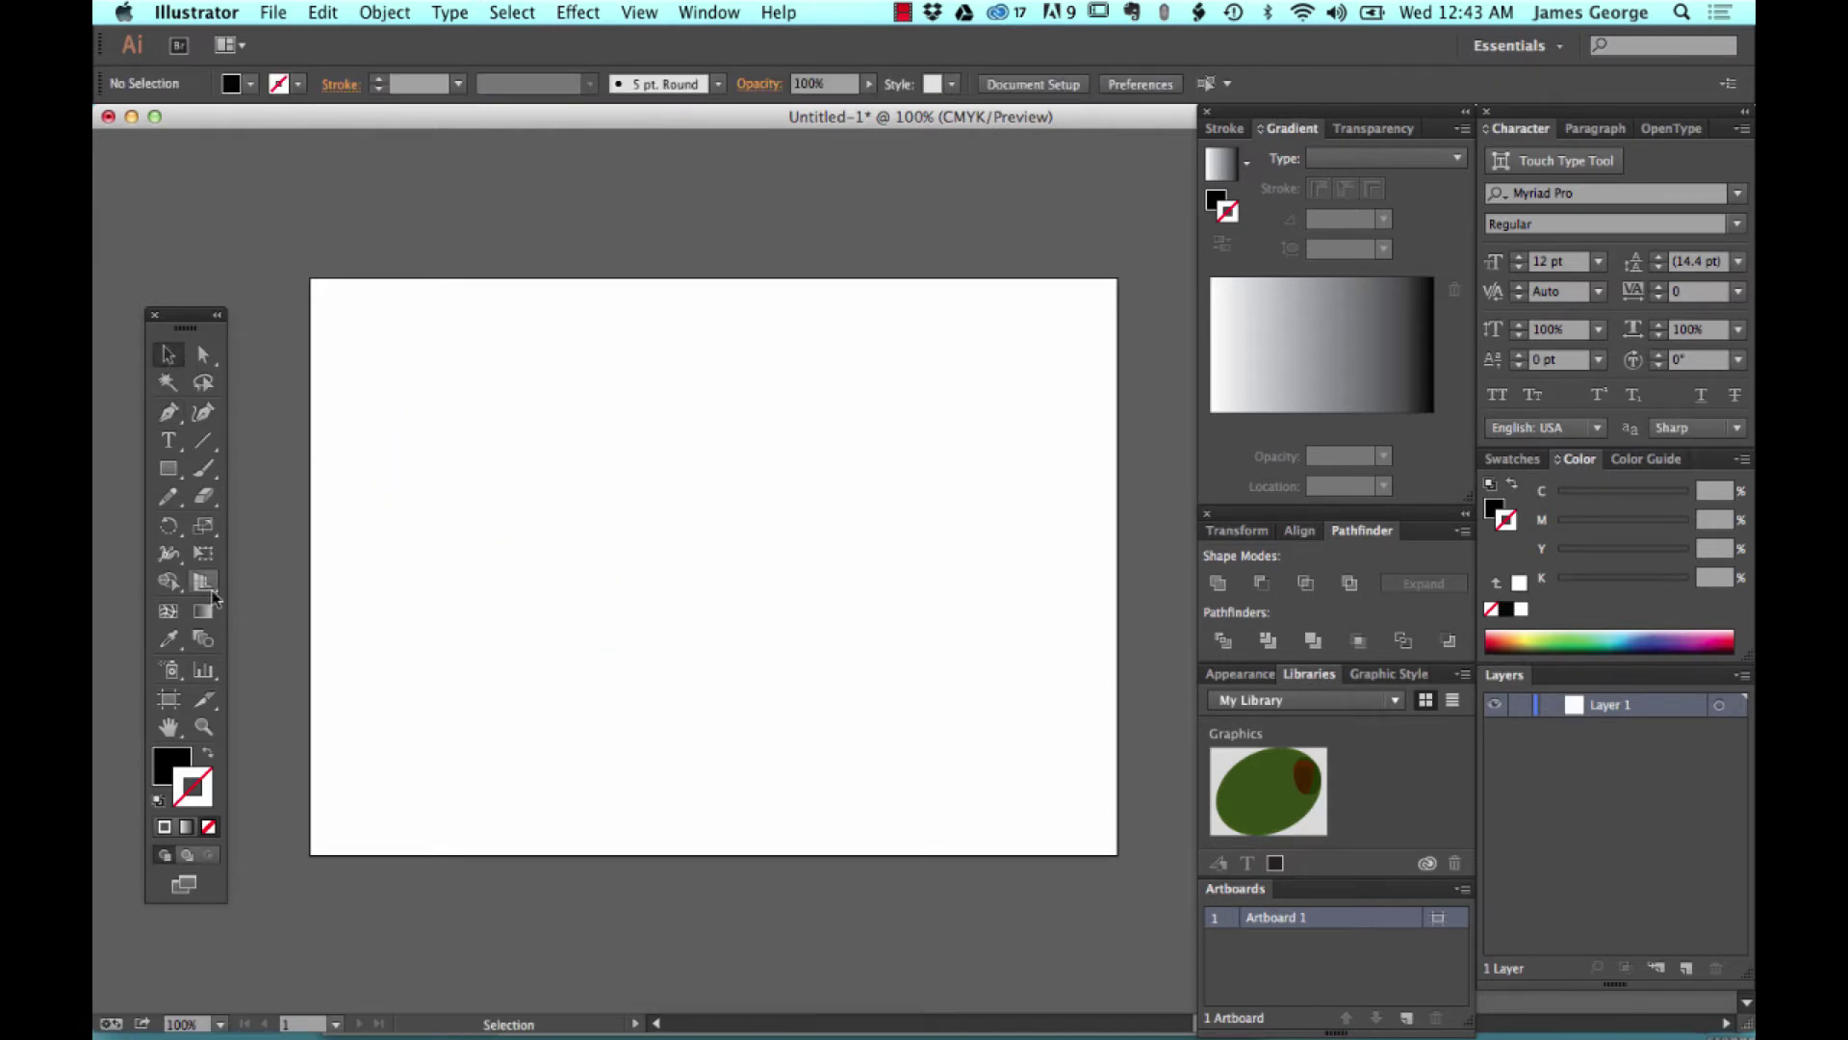
Draw a black circle left of centre and Option-drag an overlapping copy up and right.
{"action": "left_click", "coordinate": [168, 469]}
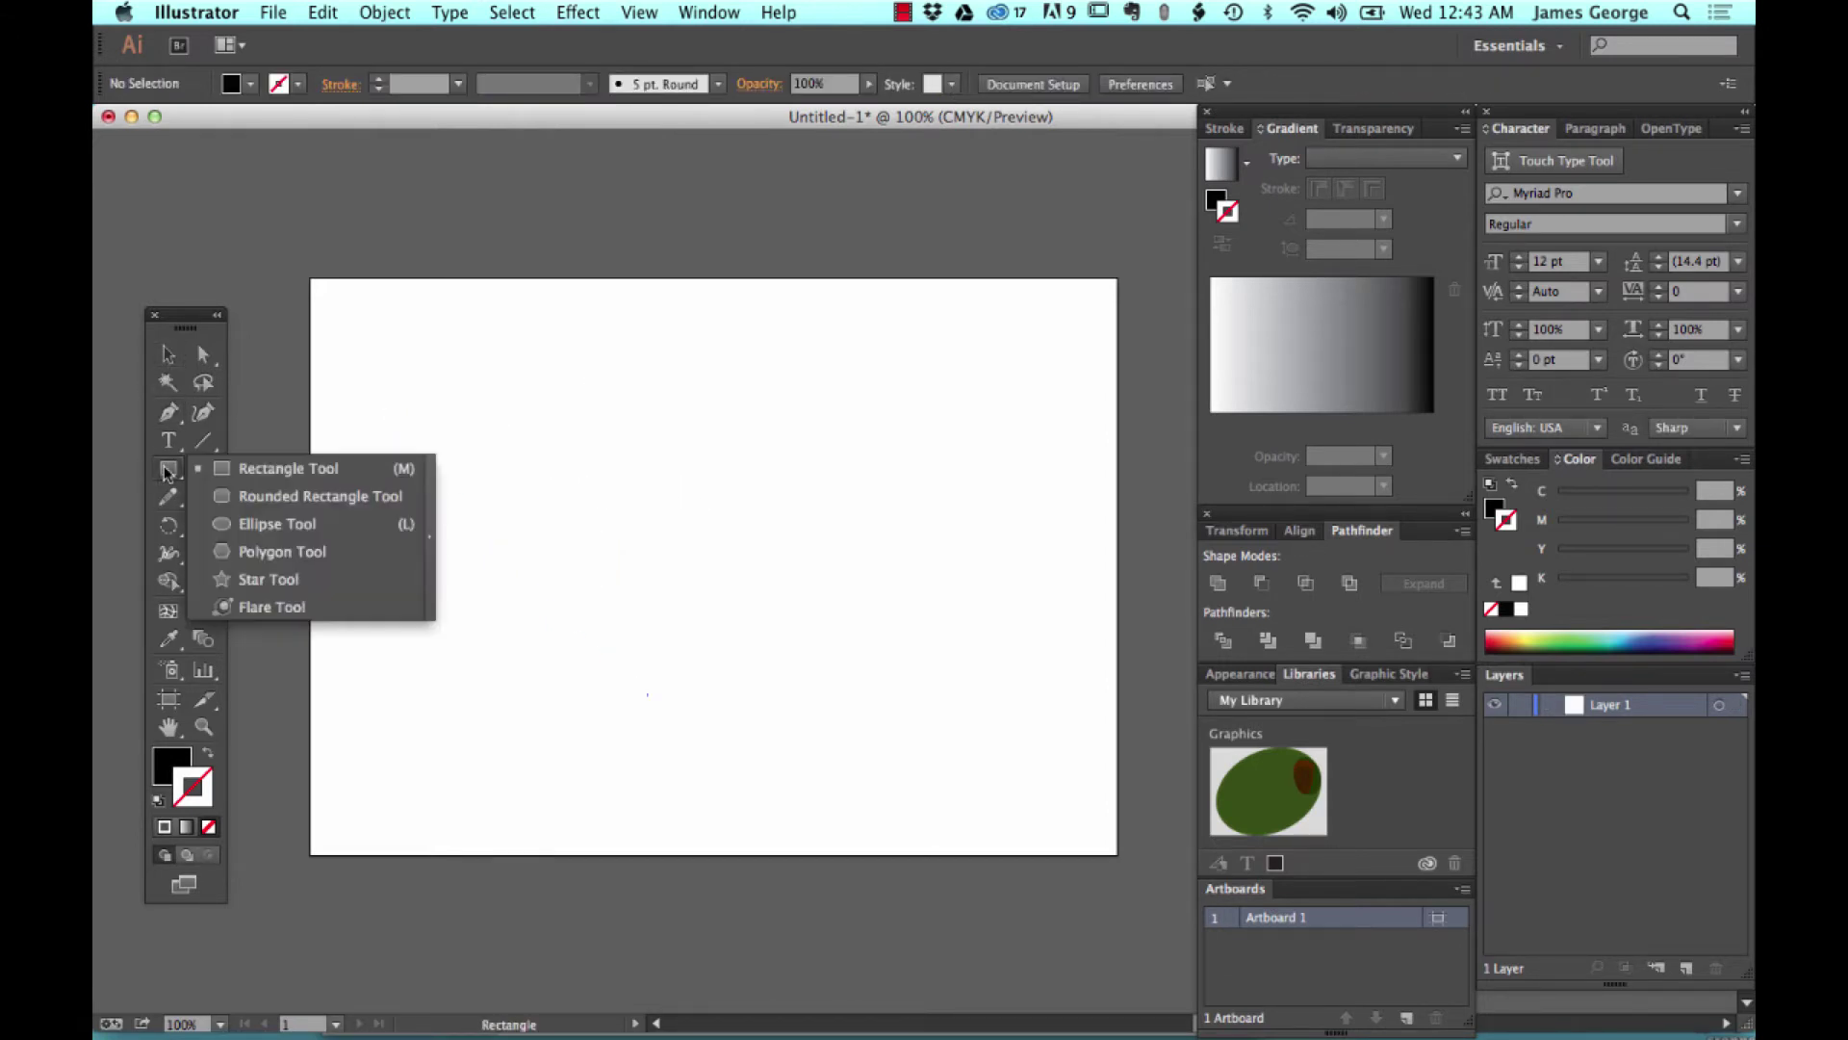
{"action": "left_click", "coordinate": [256, 522]}
{"action": "left_click_drag", "start_coordinate": [499, 440], "coordinate": [720, 624]}
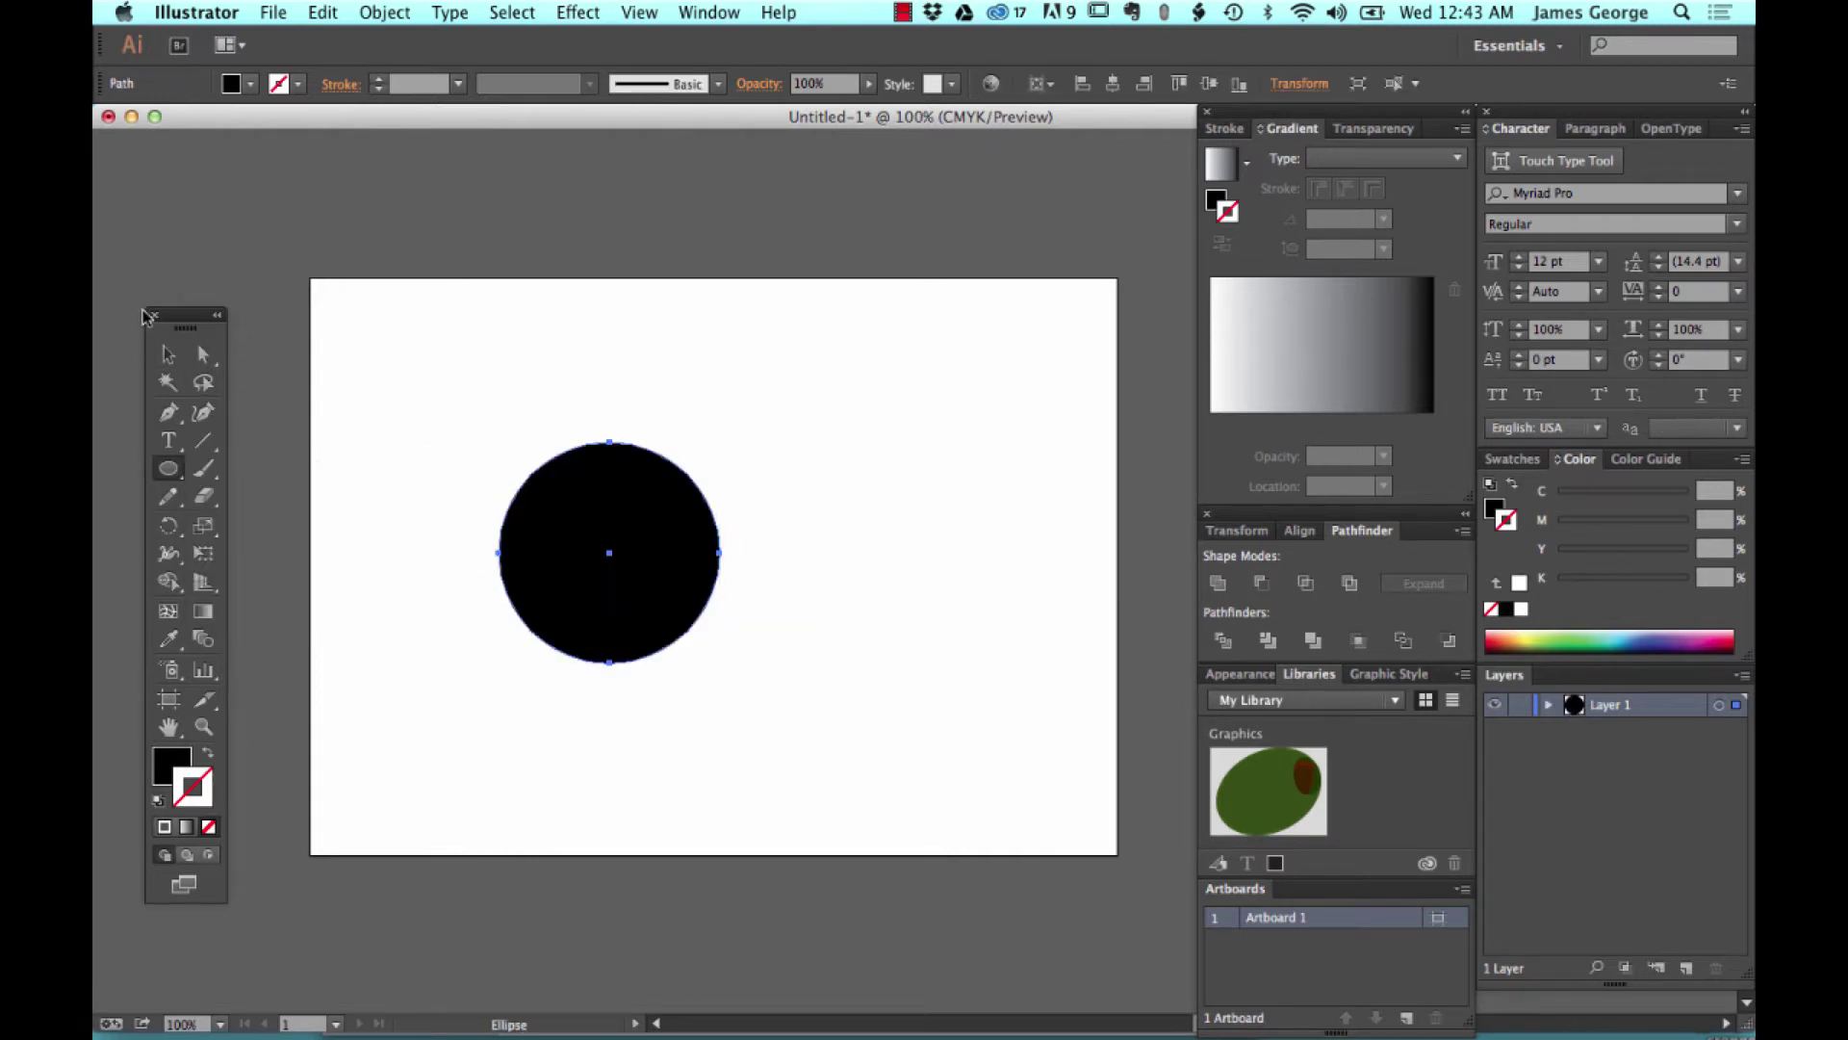
{"action": "left_click", "coordinate": [168, 355]}
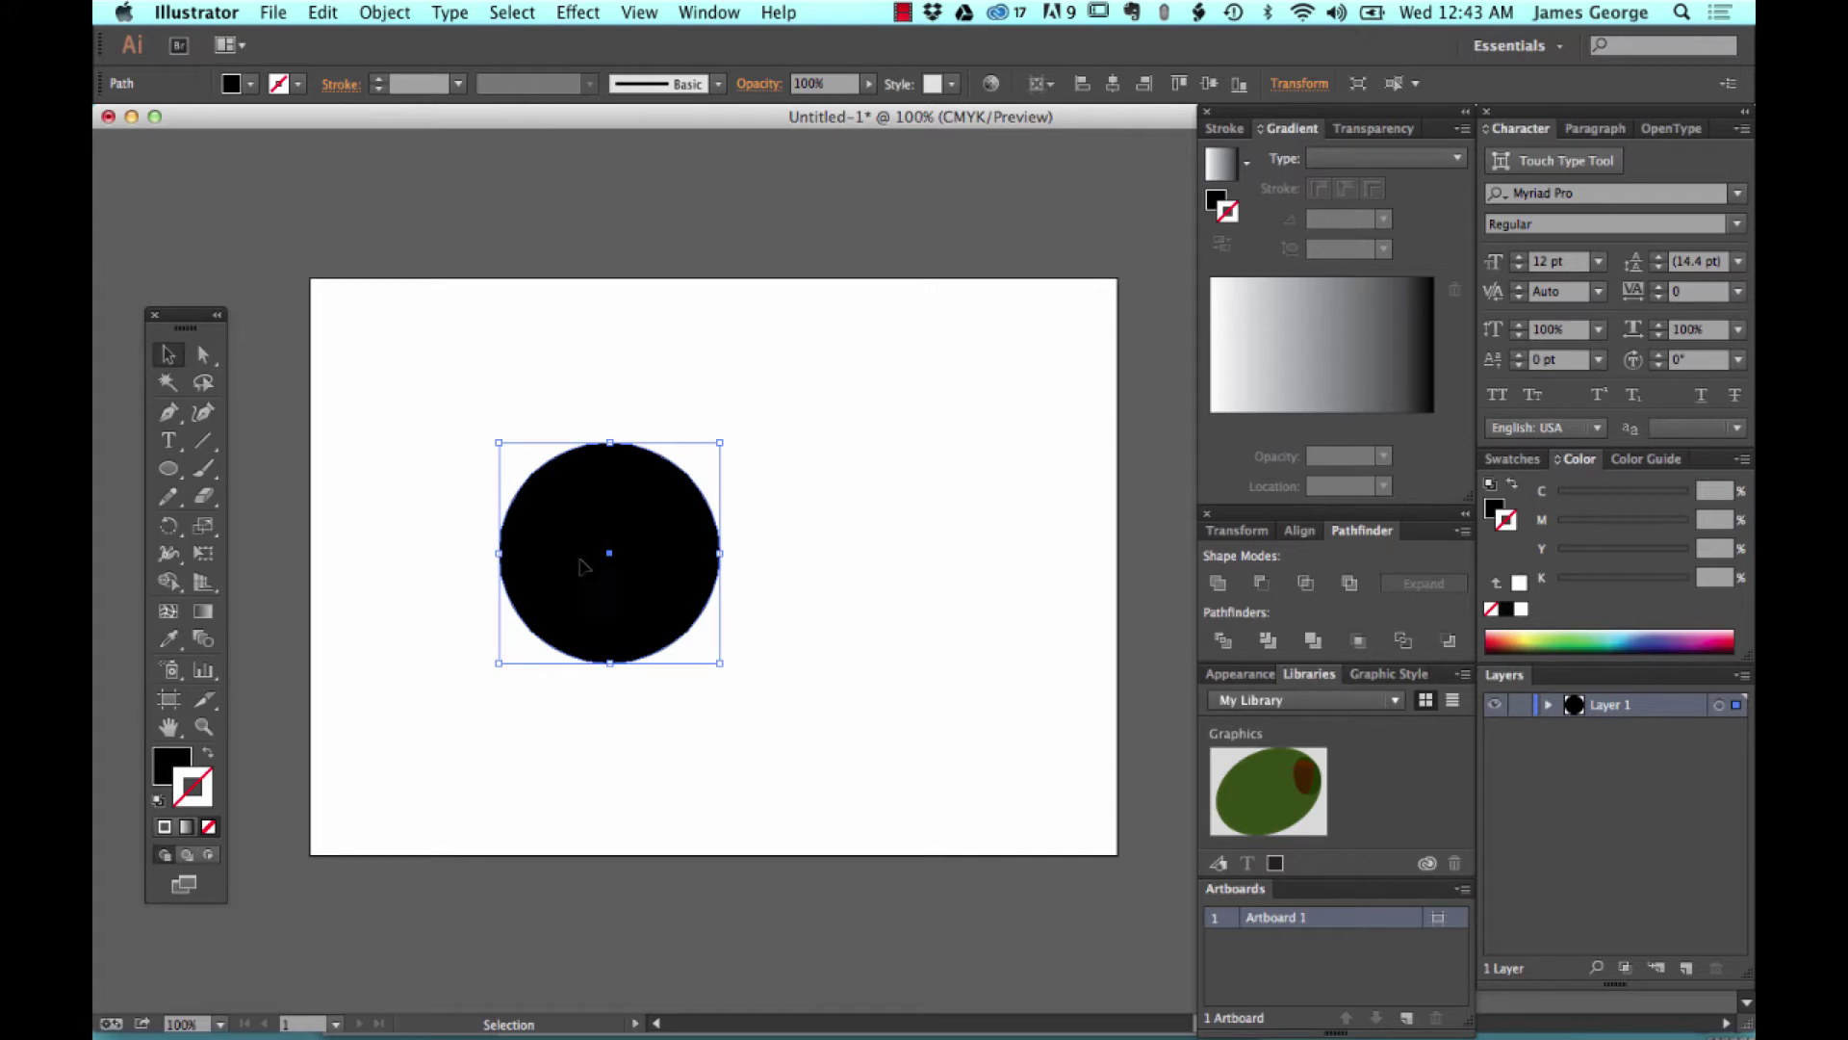
{"action": "left_click_drag", "start_coordinate": [587, 542], "coordinate": [643, 514]}
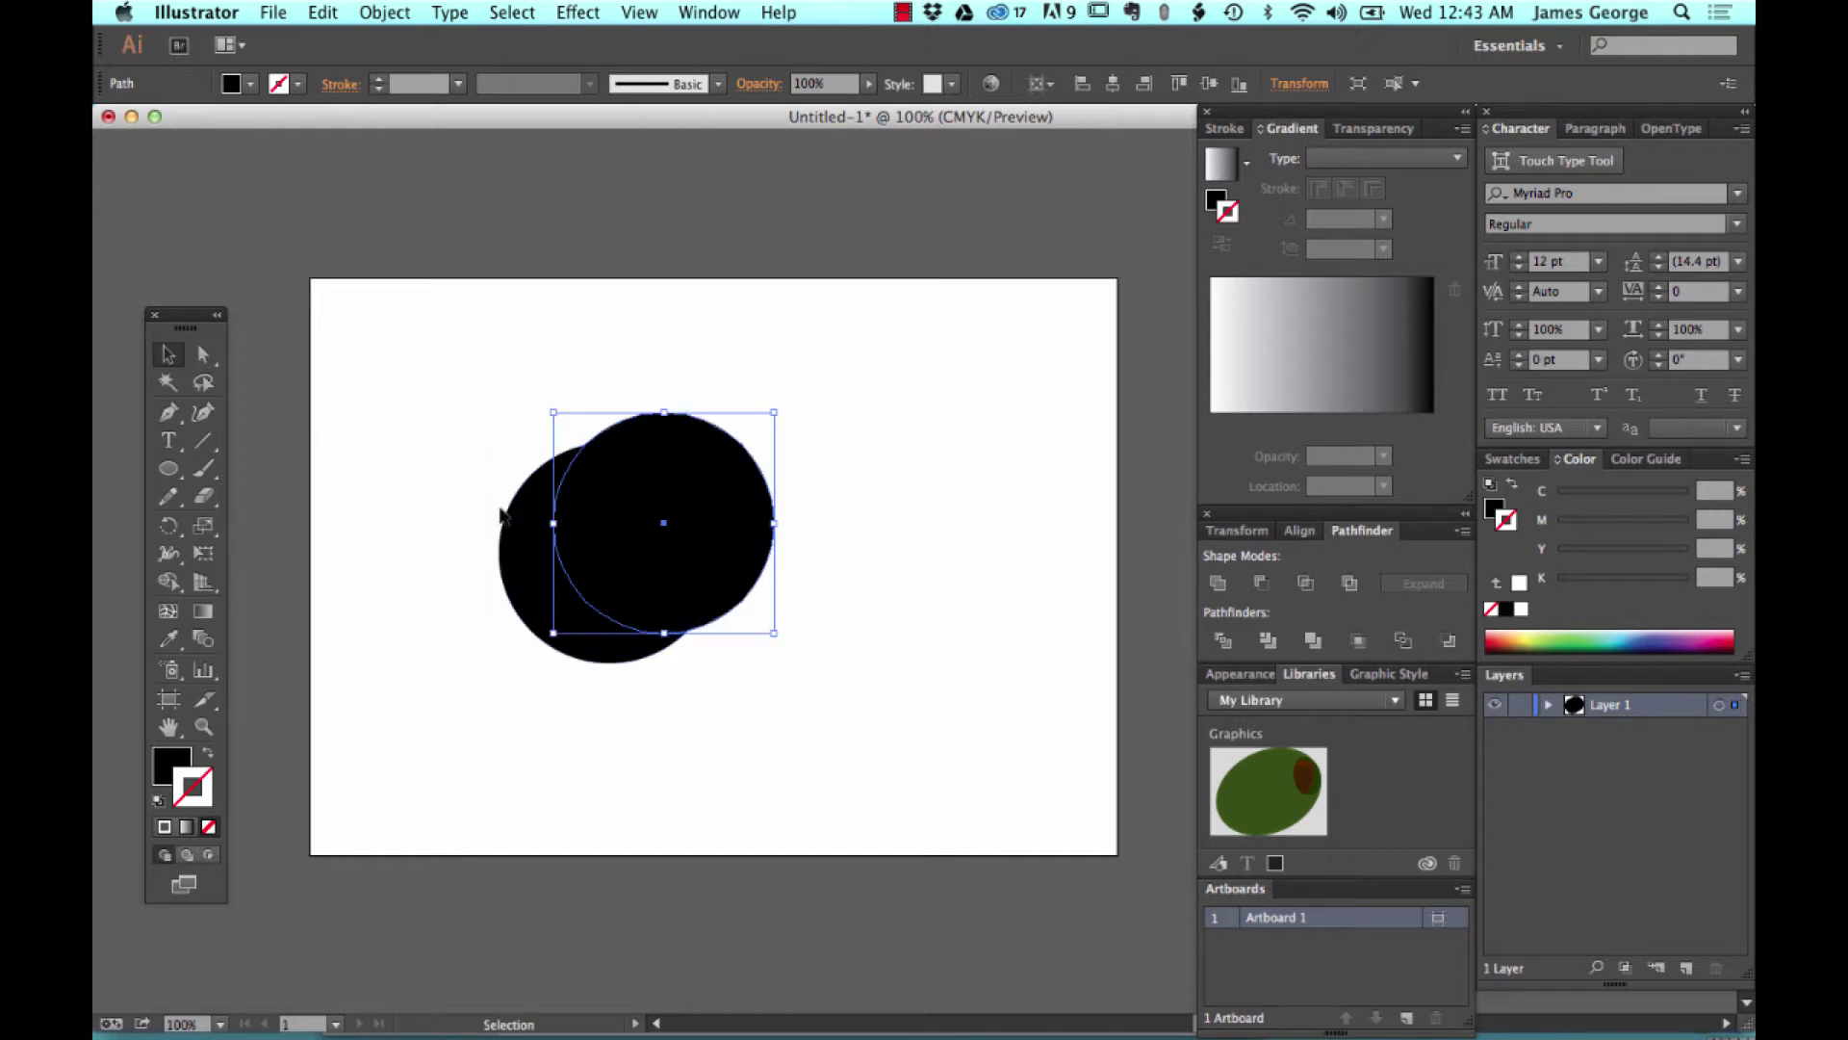
{"action": "left_click", "coordinate": [581, 360]}
{"action": "left_click_drag", "start_coordinate": [661, 342], "coordinate": [455, 711]}
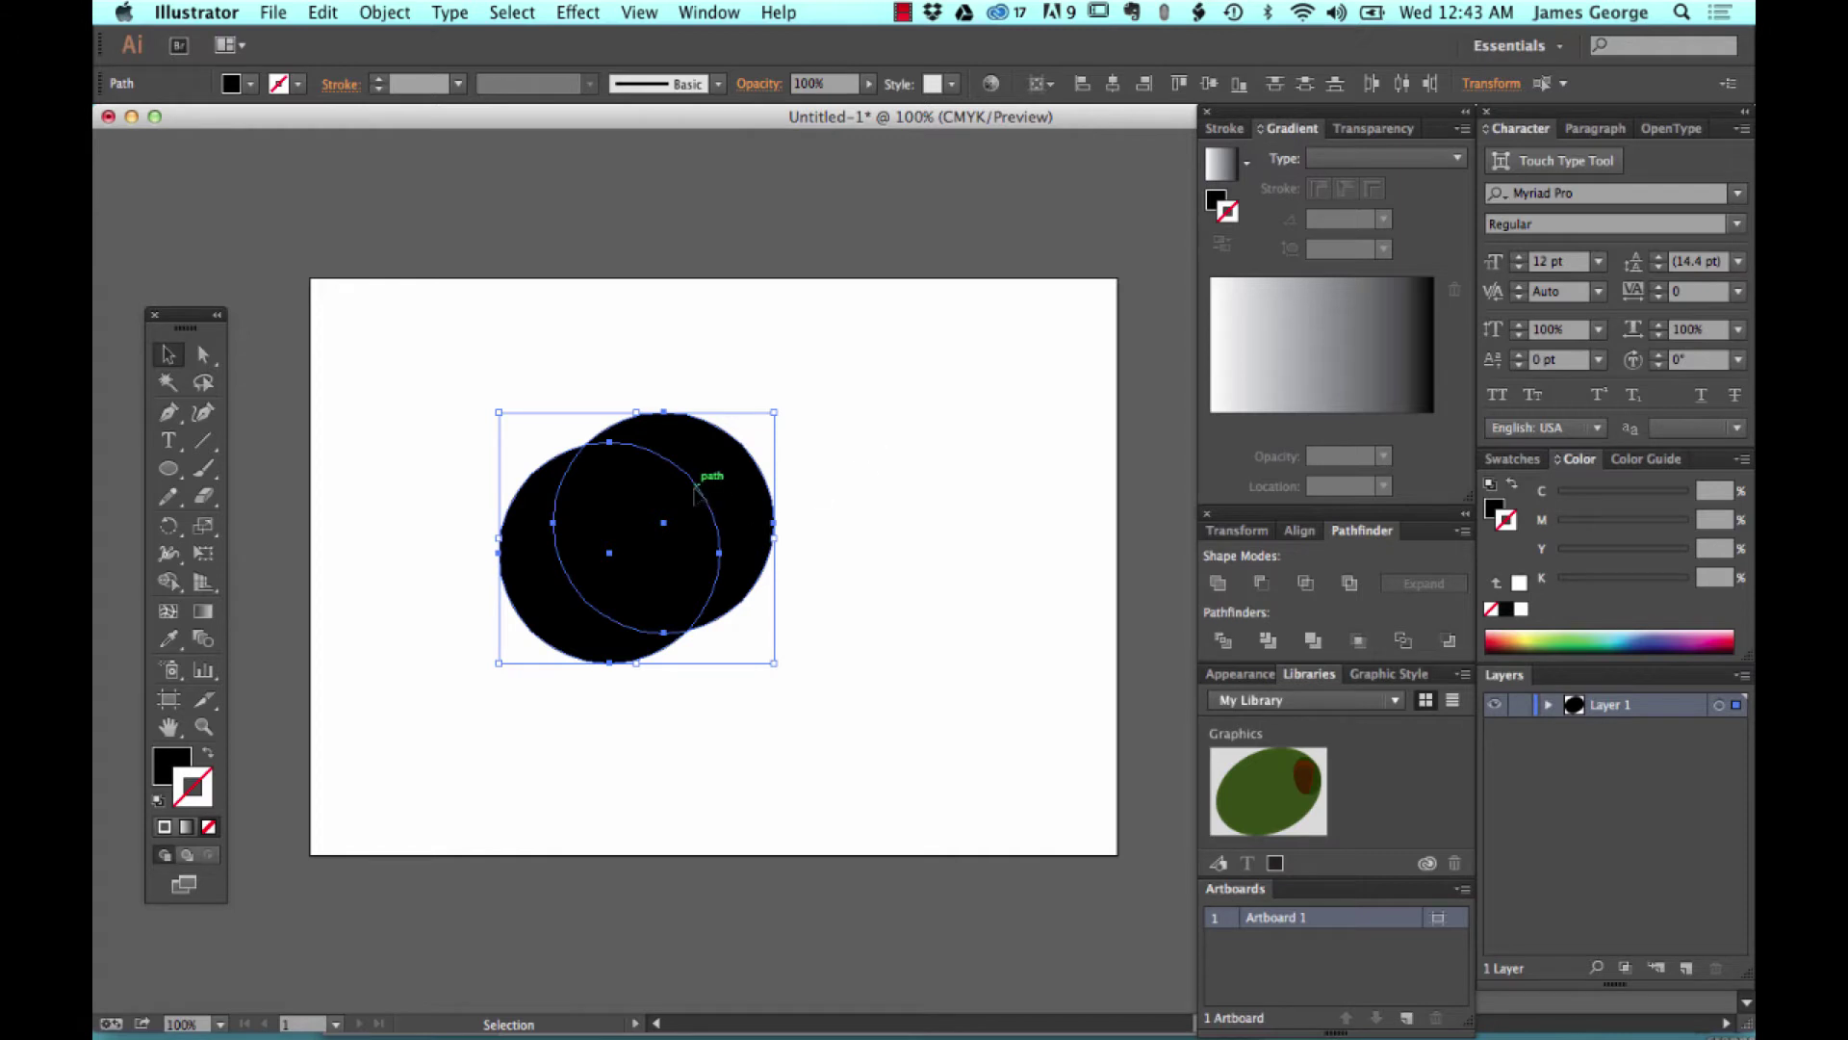
{"action": "left_click", "coordinate": [708, 382]}
{"action": "left_click_drag", "start_coordinate": [794, 349], "coordinate": [475, 627]}
{"action": "left_click", "coordinate": [1219, 584]}
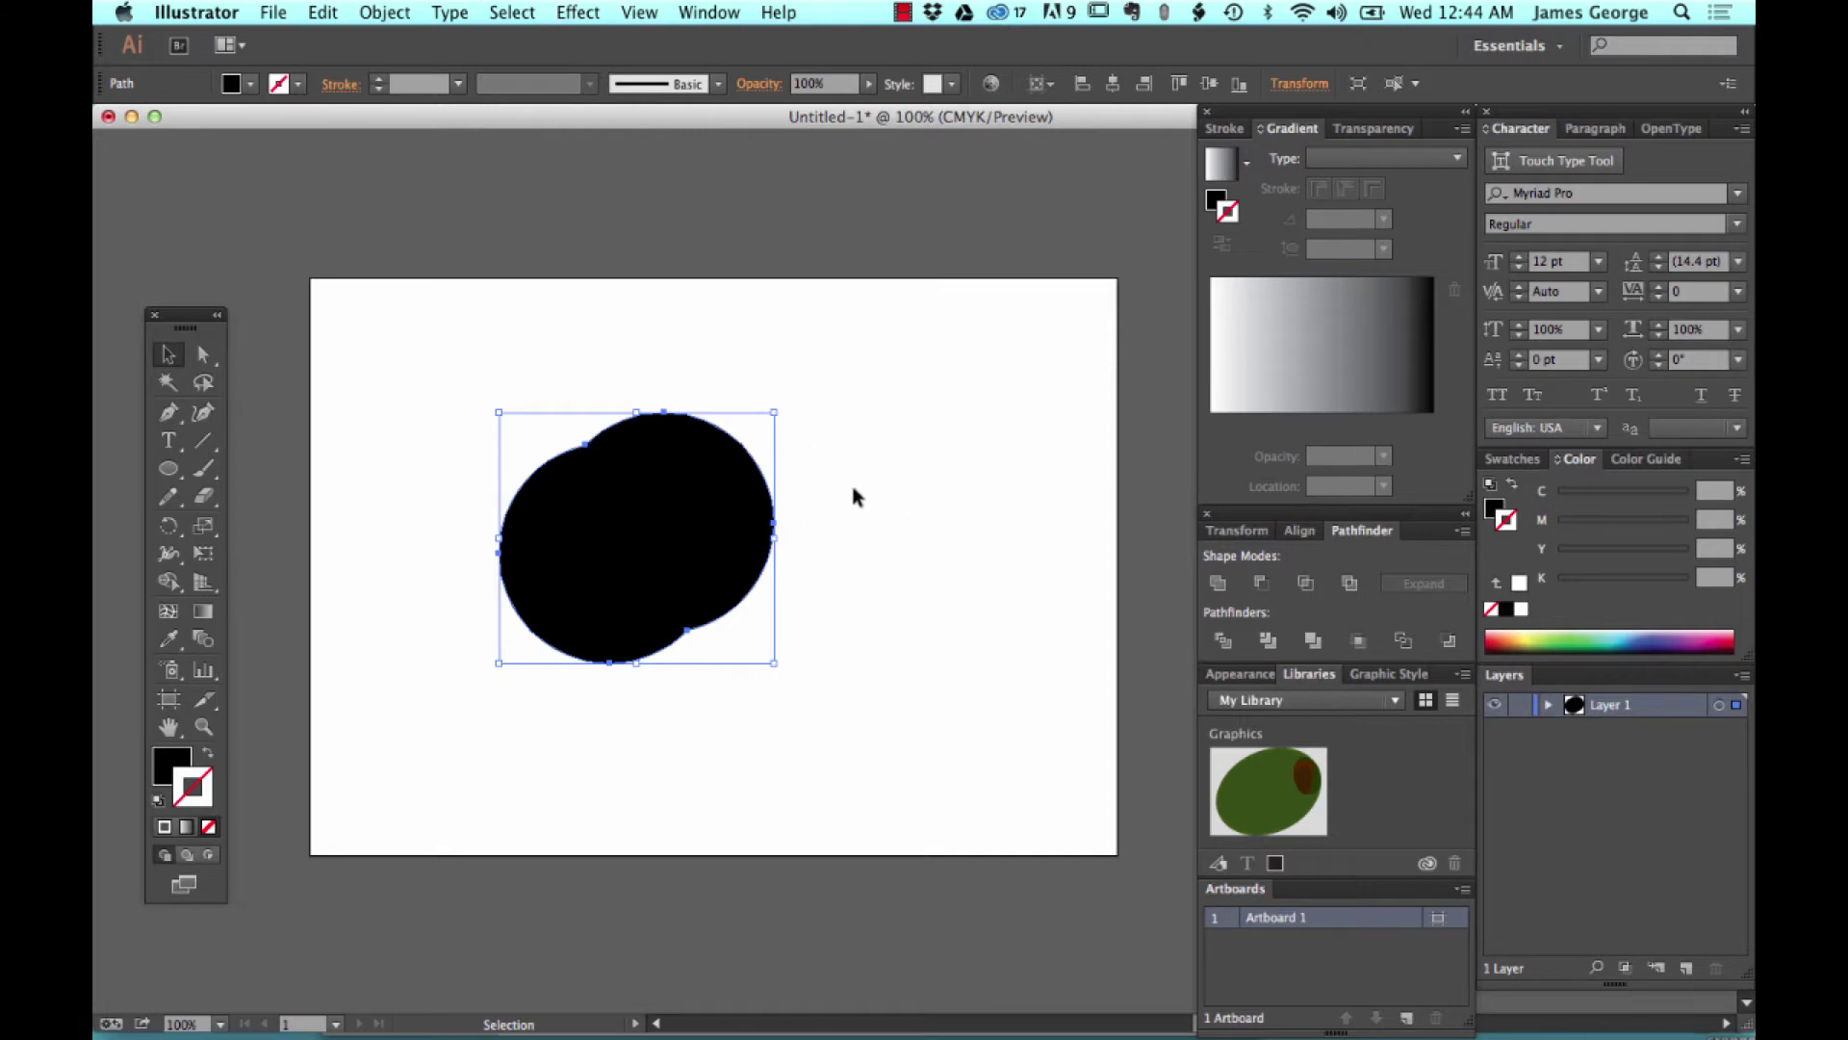
{"action": "key", "text": "super+z"}
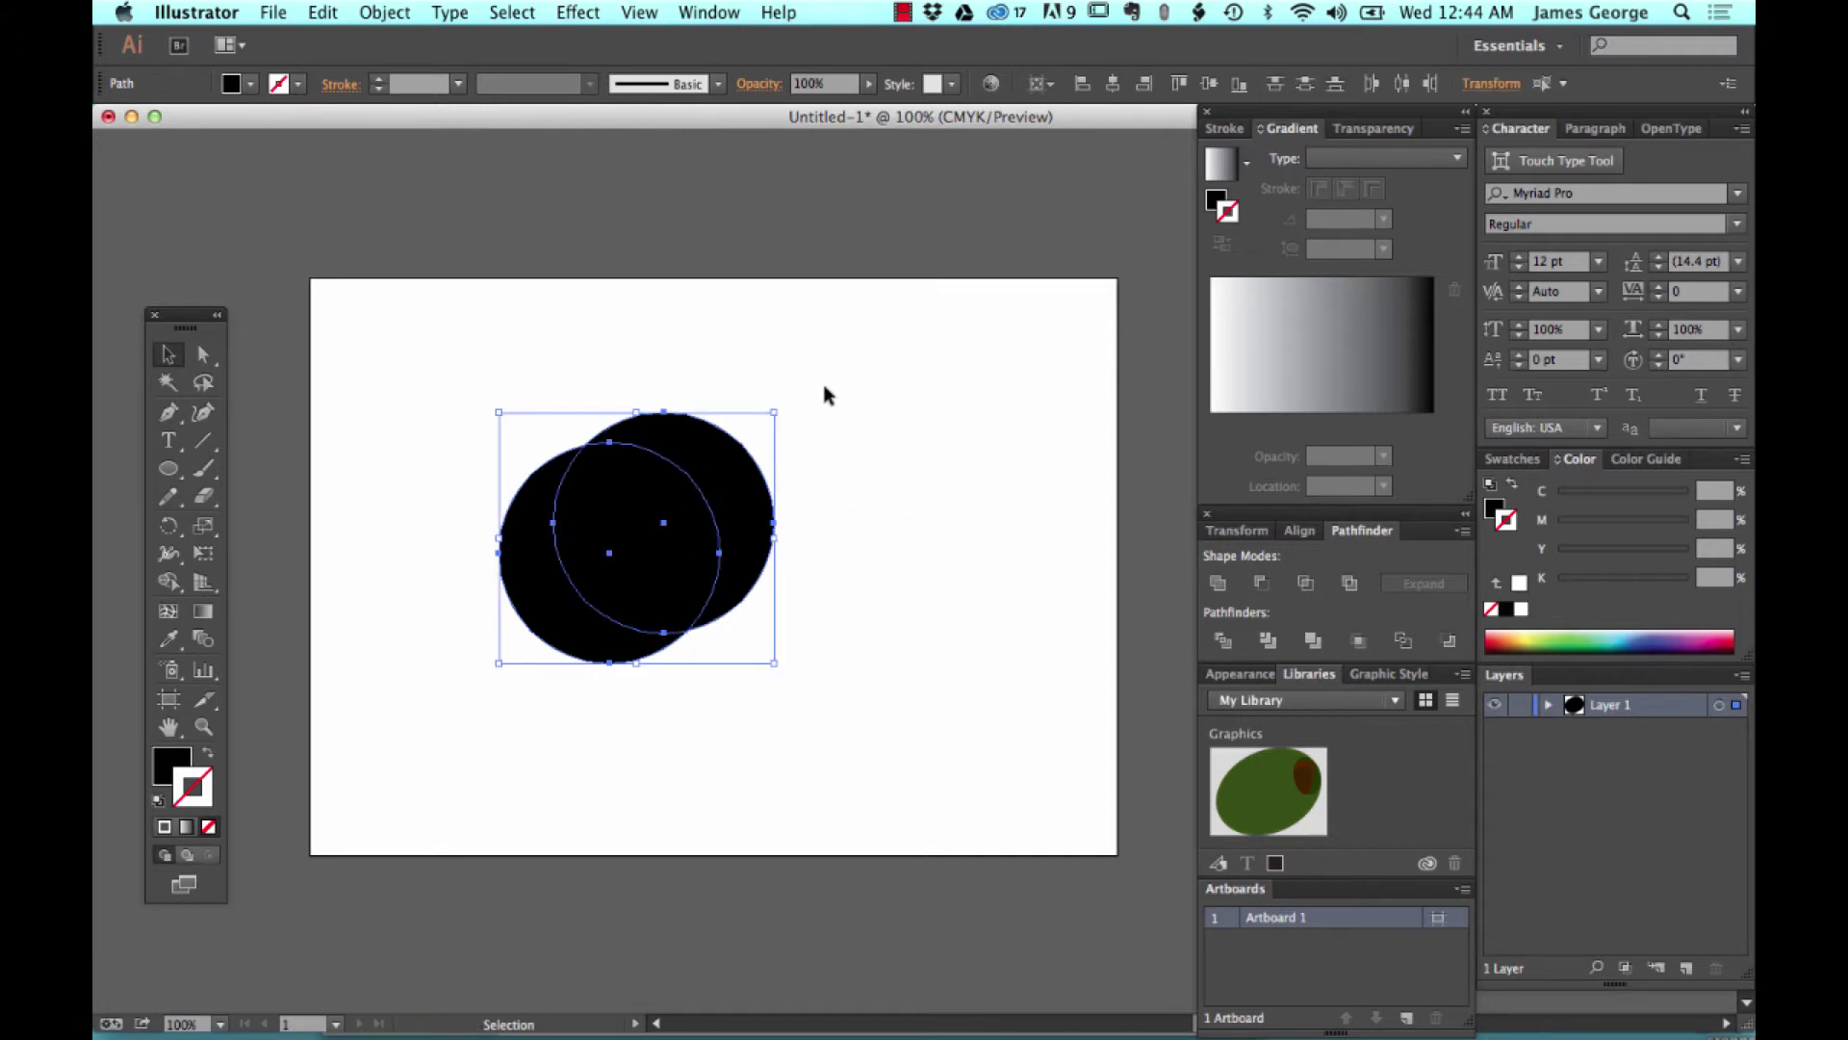
Marquee-select both circles and apply Minus Front to leave a black crescent, then reselect it.
{"action": "left_click", "coordinate": [879, 545]}
{"action": "left_click_drag", "start_coordinate": [826, 377], "coordinate": [462, 338]}
{"action": "left_click", "coordinate": [530, 548]}
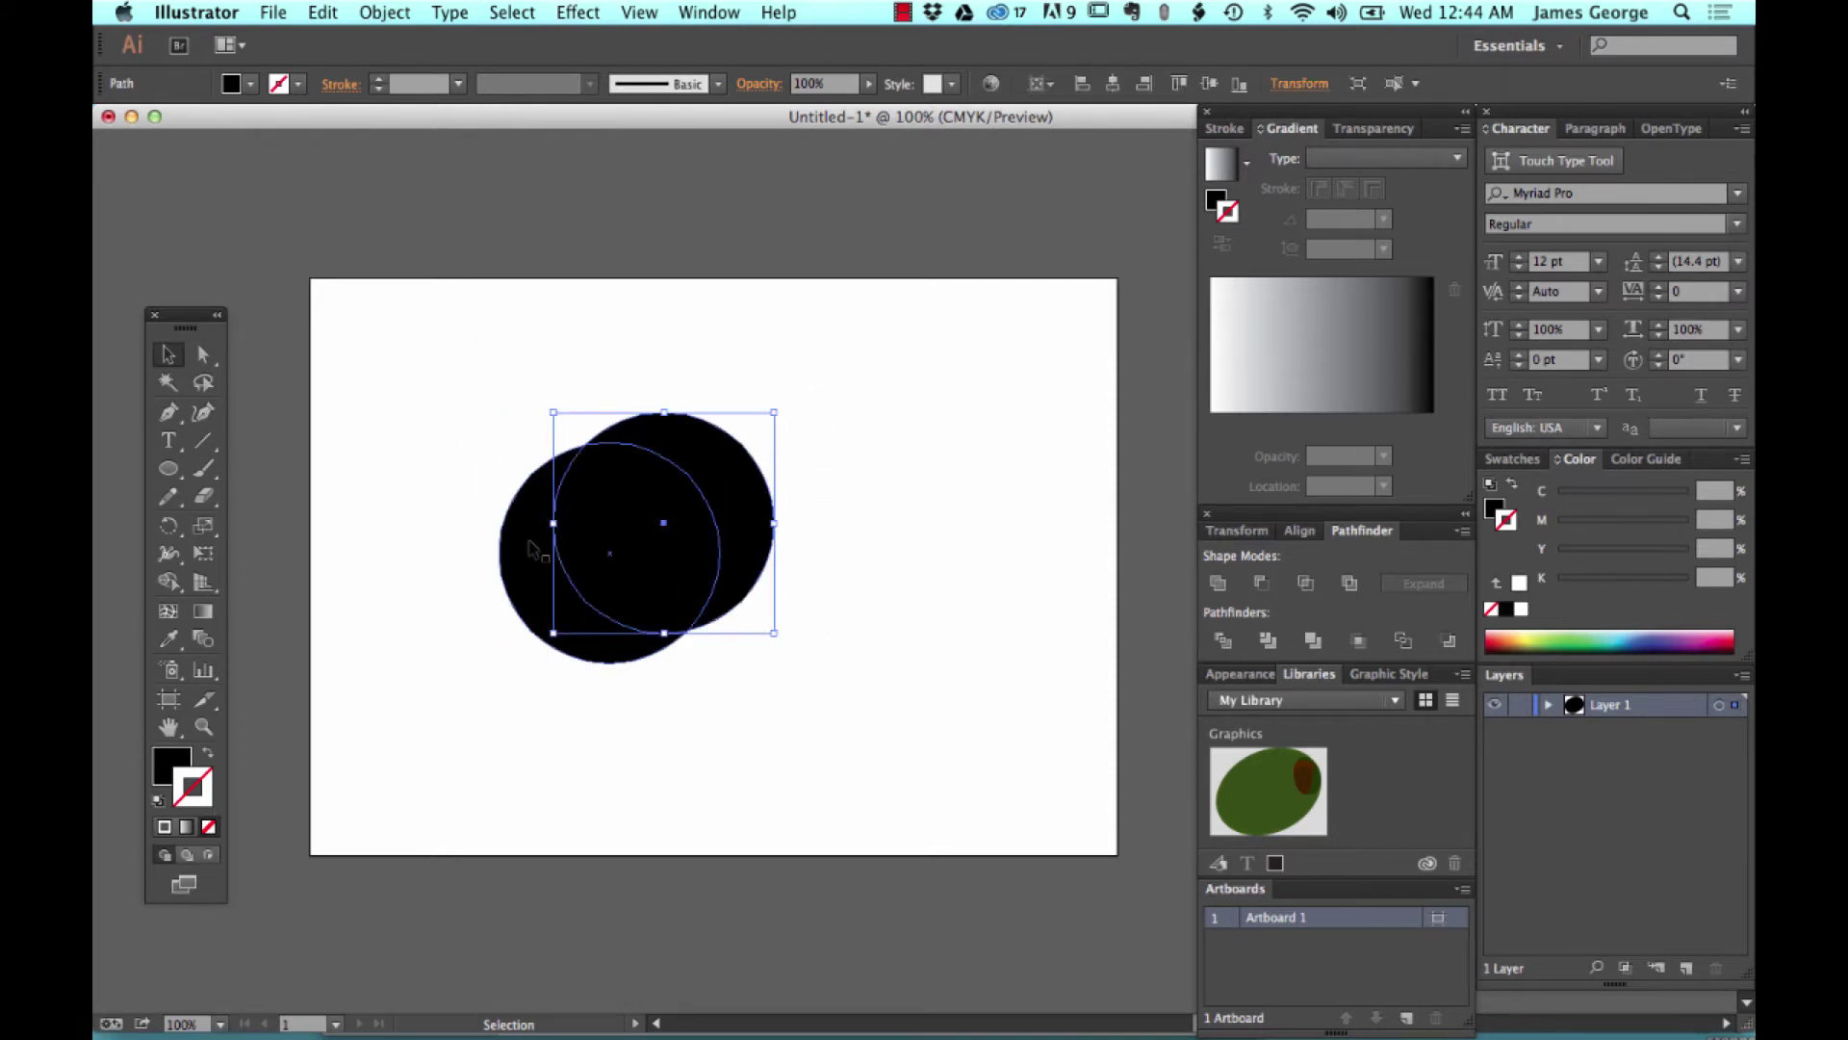
{"action": "left_click", "coordinate": [864, 348]}
{"action": "left_click_drag", "start_coordinate": [838, 371], "coordinate": [485, 664]}
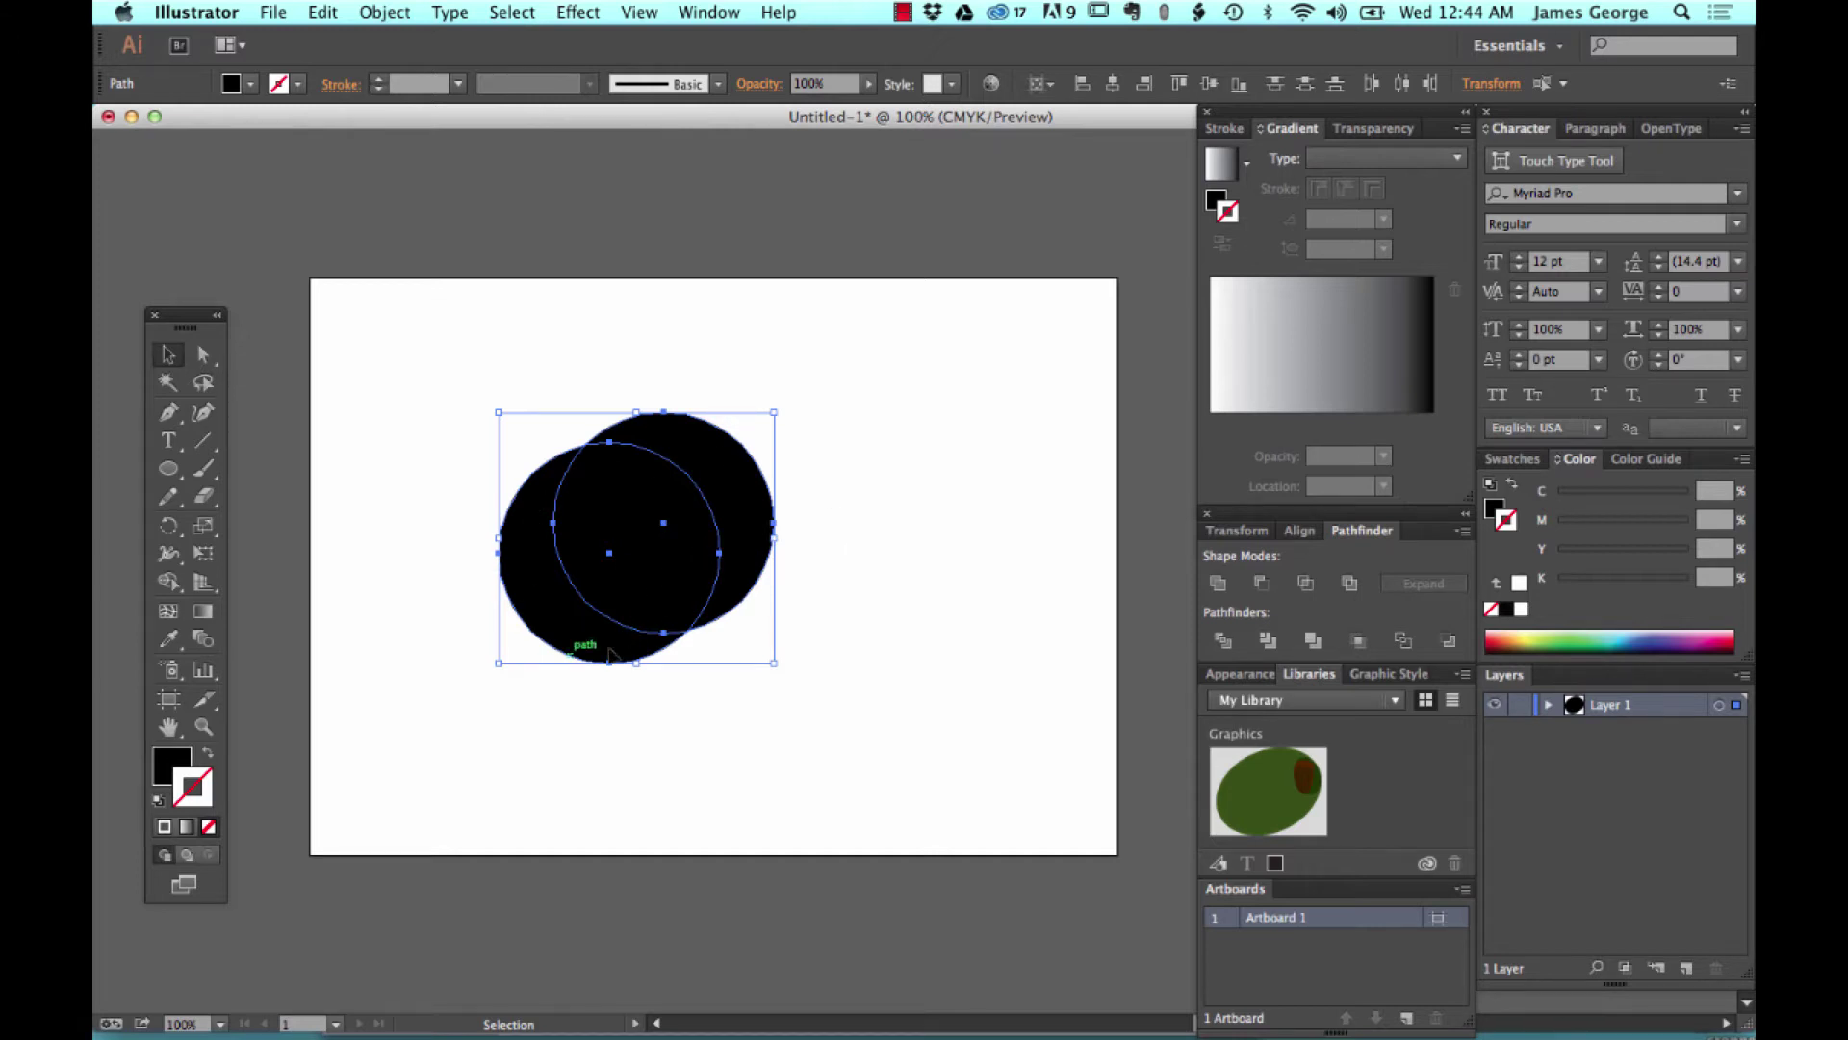
{"action": "left_click", "coordinate": [1262, 582]}
{"action": "left_click", "coordinate": [934, 502]}
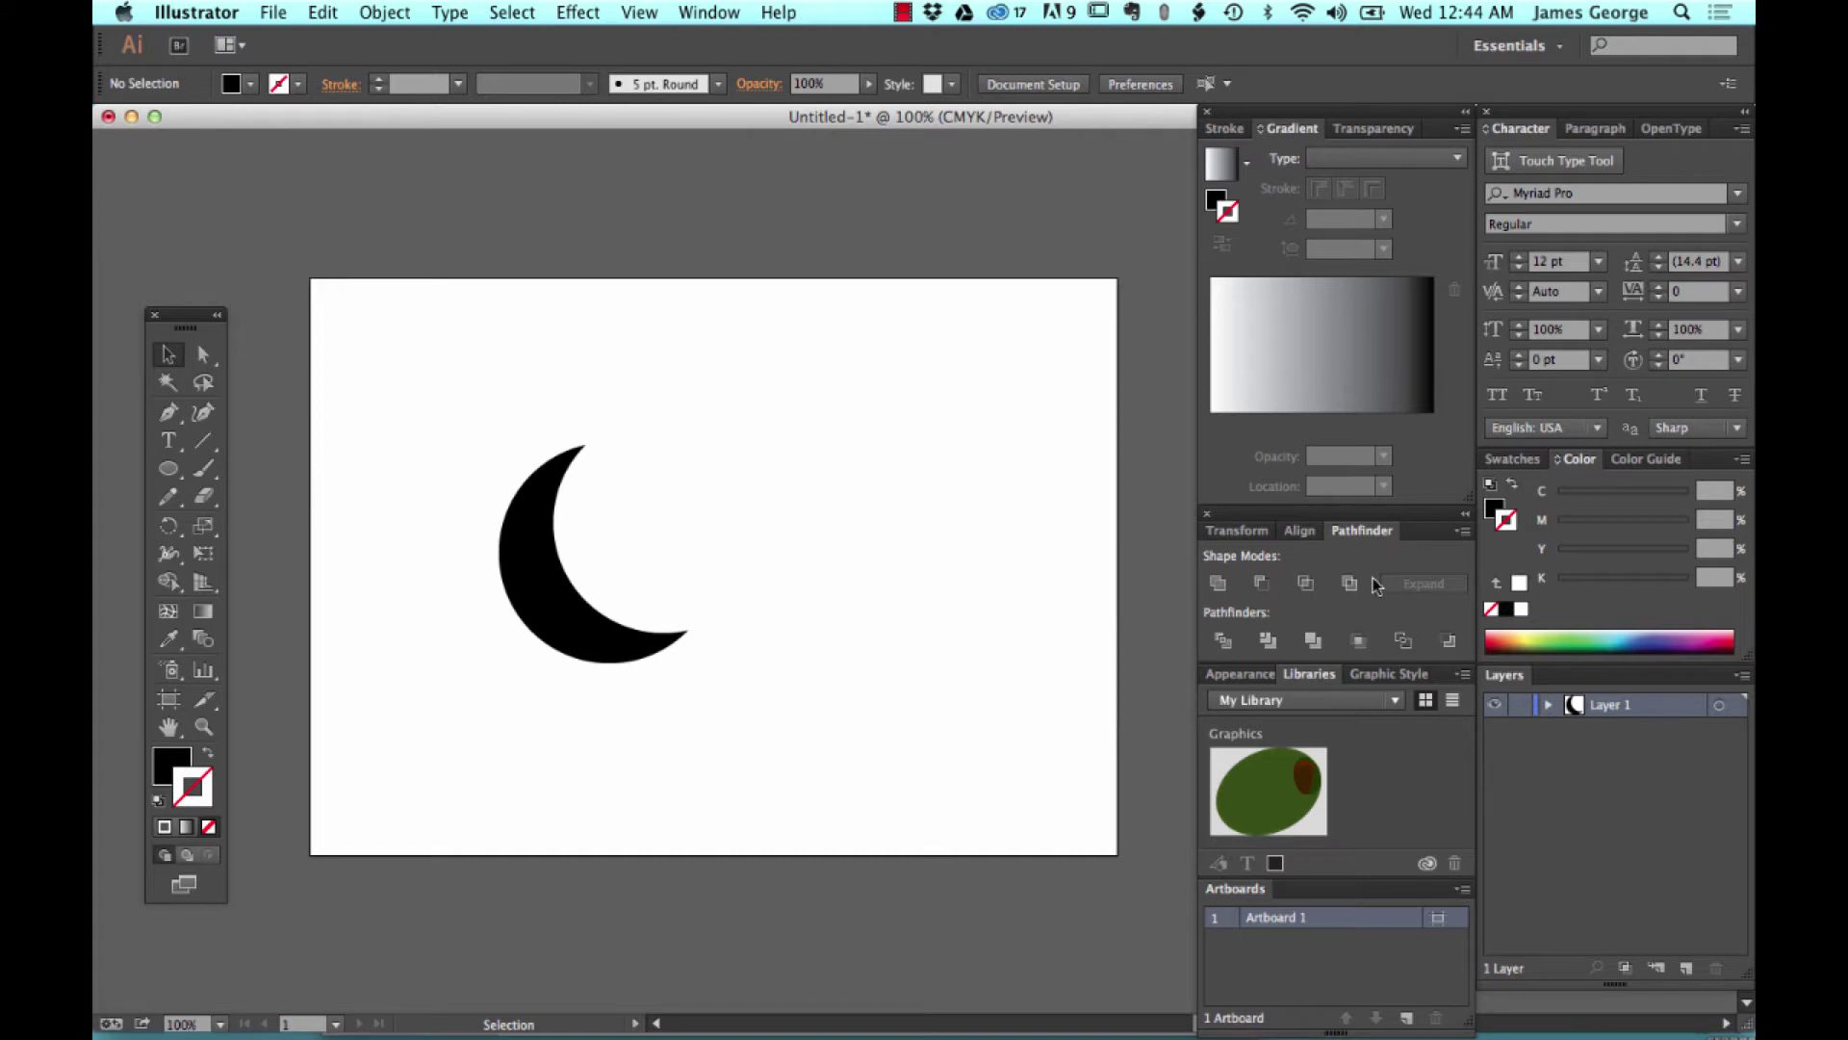
{"action": "left_click", "coordinate": [547, 532]}
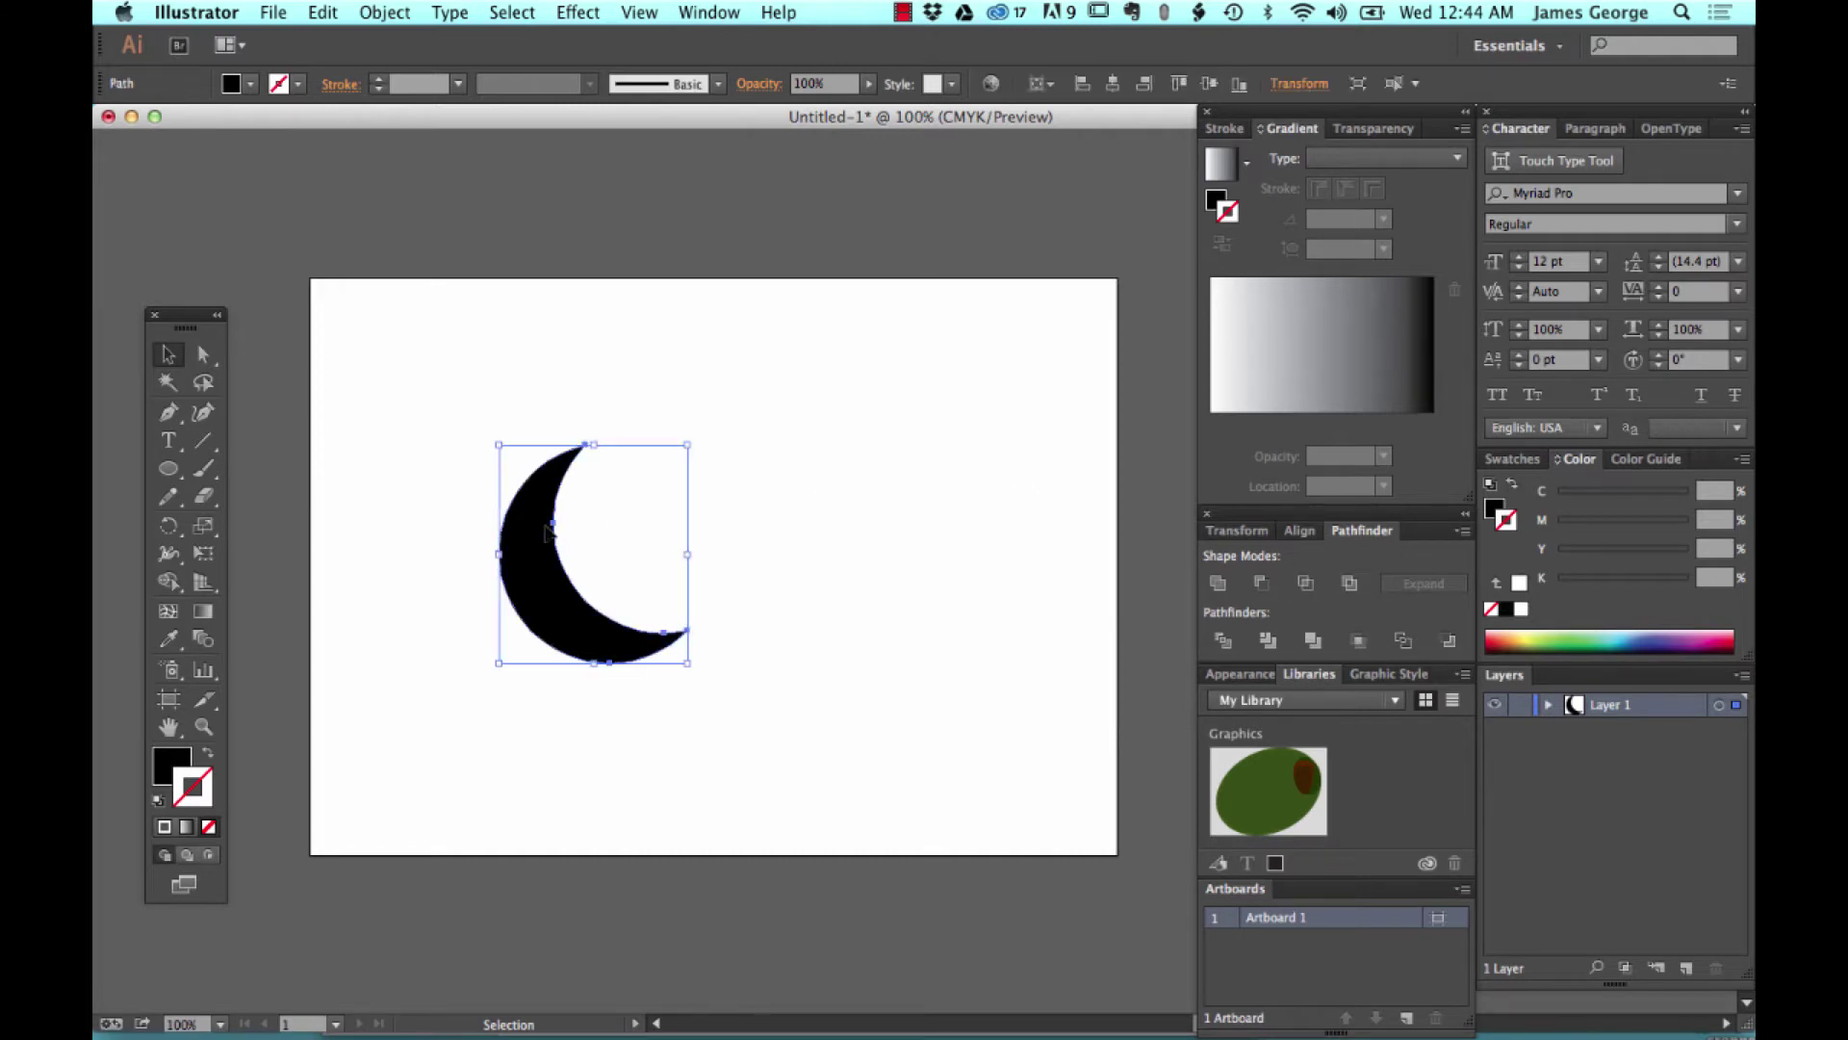
Delete the crescent, draw a new circle, and Option-drag an overlapping copy directly below.
{"action": "key", "text": "Delete"}
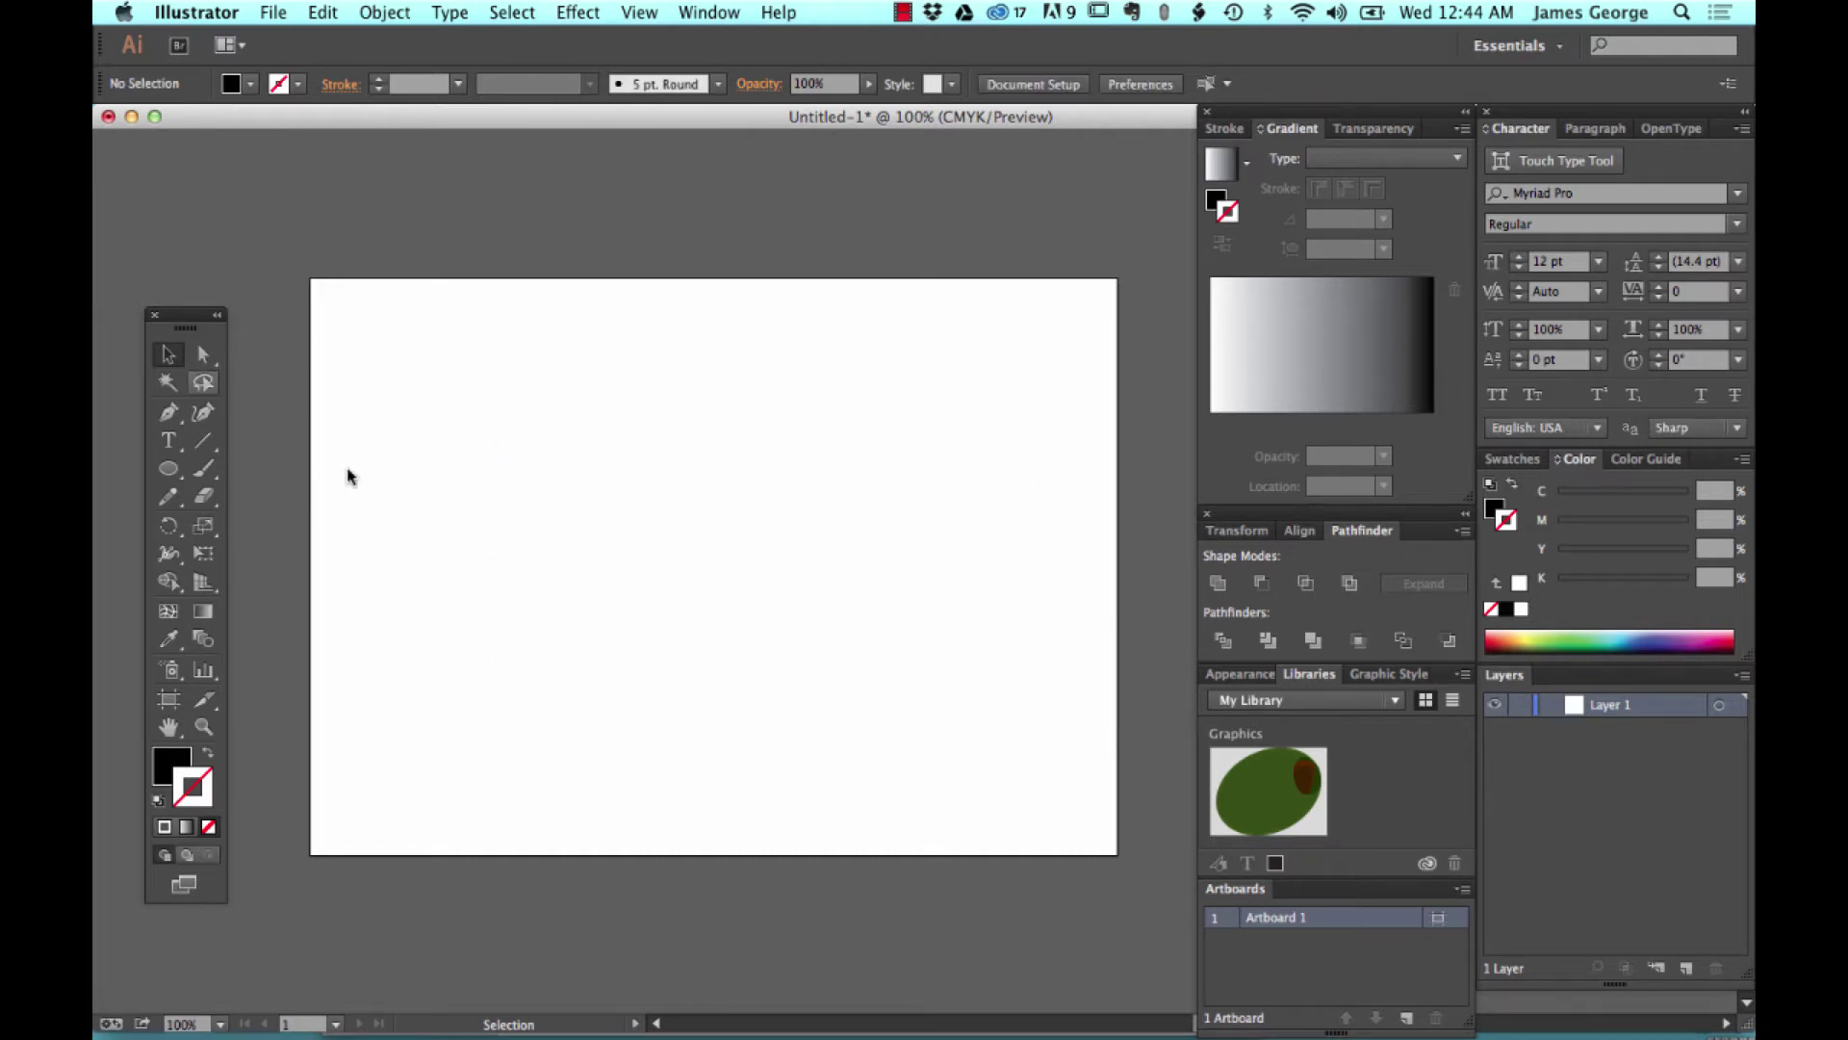
{"action": "left_click", "coordinate": [169, 469]}
{"action": "left_click_drag", "start_coordinate": [662, 391], "coordinate": [834, 605]}
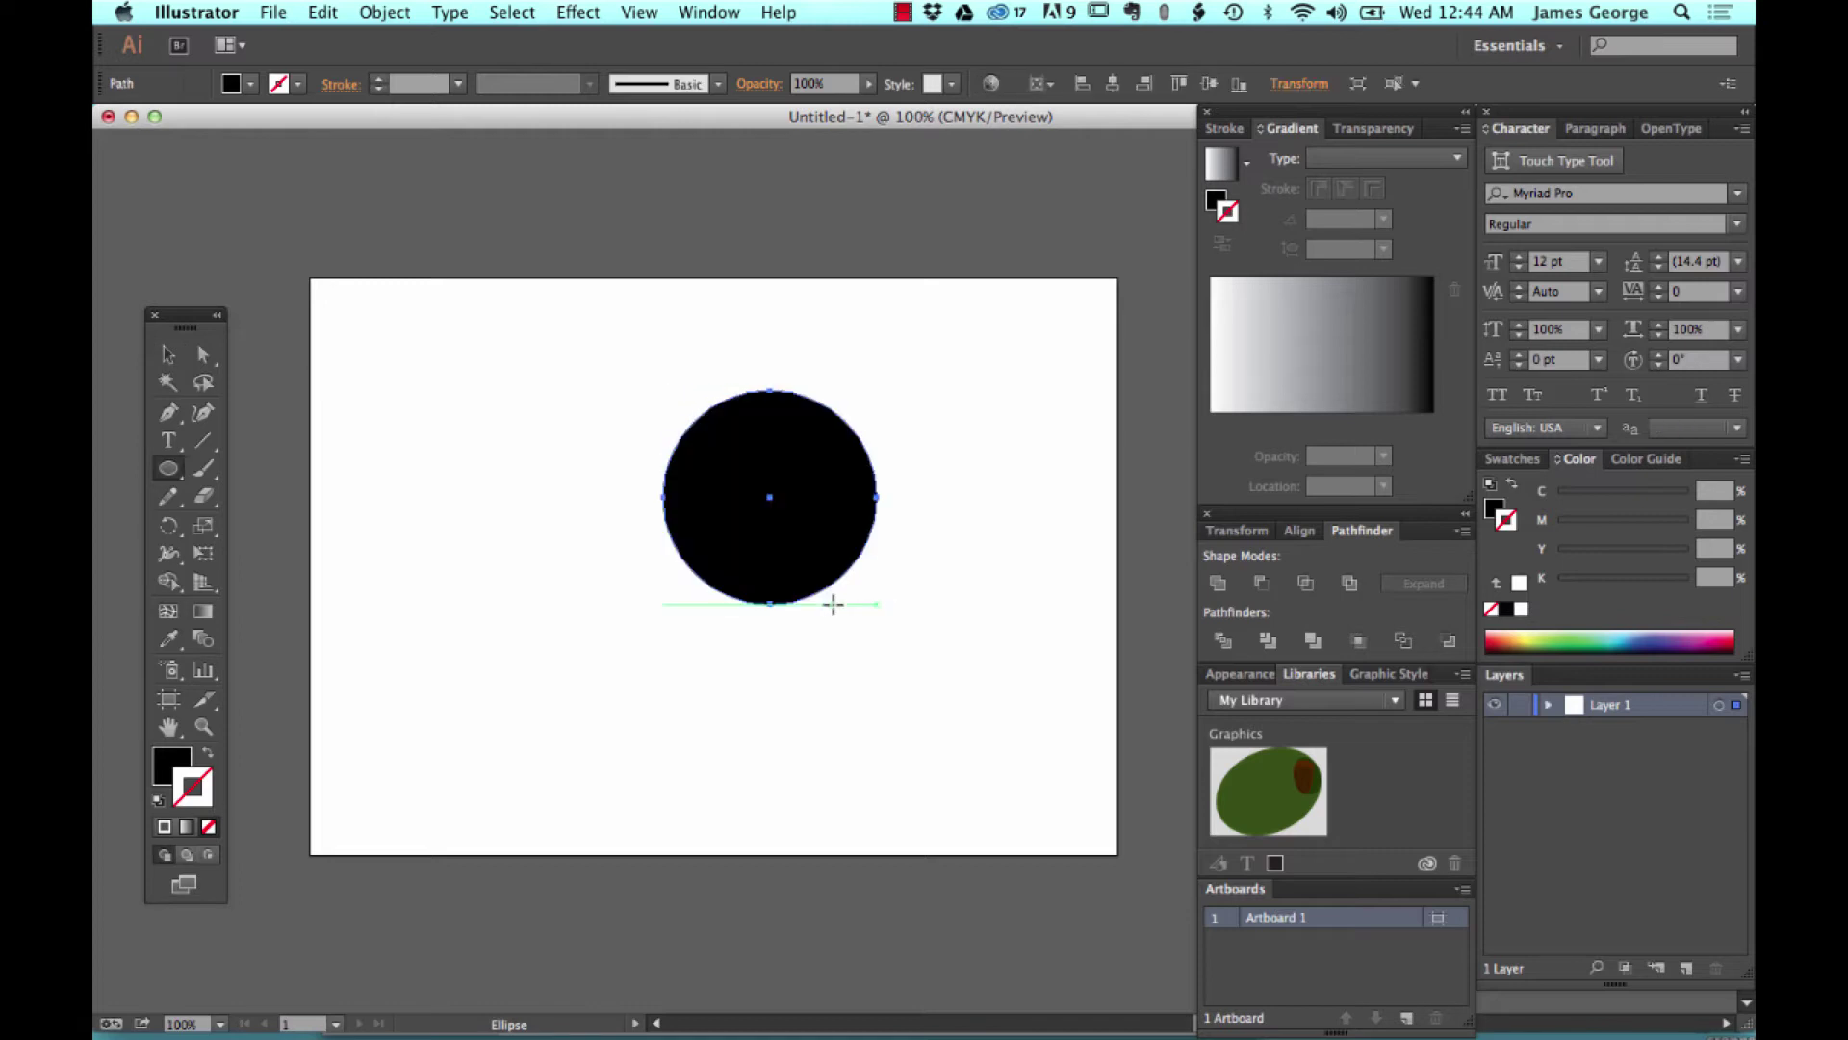
{"action": "key", "text": "v"}
{"action": "left_click_drag", "start_coordinate": [734, 438], "coordinate": [653, 439]}
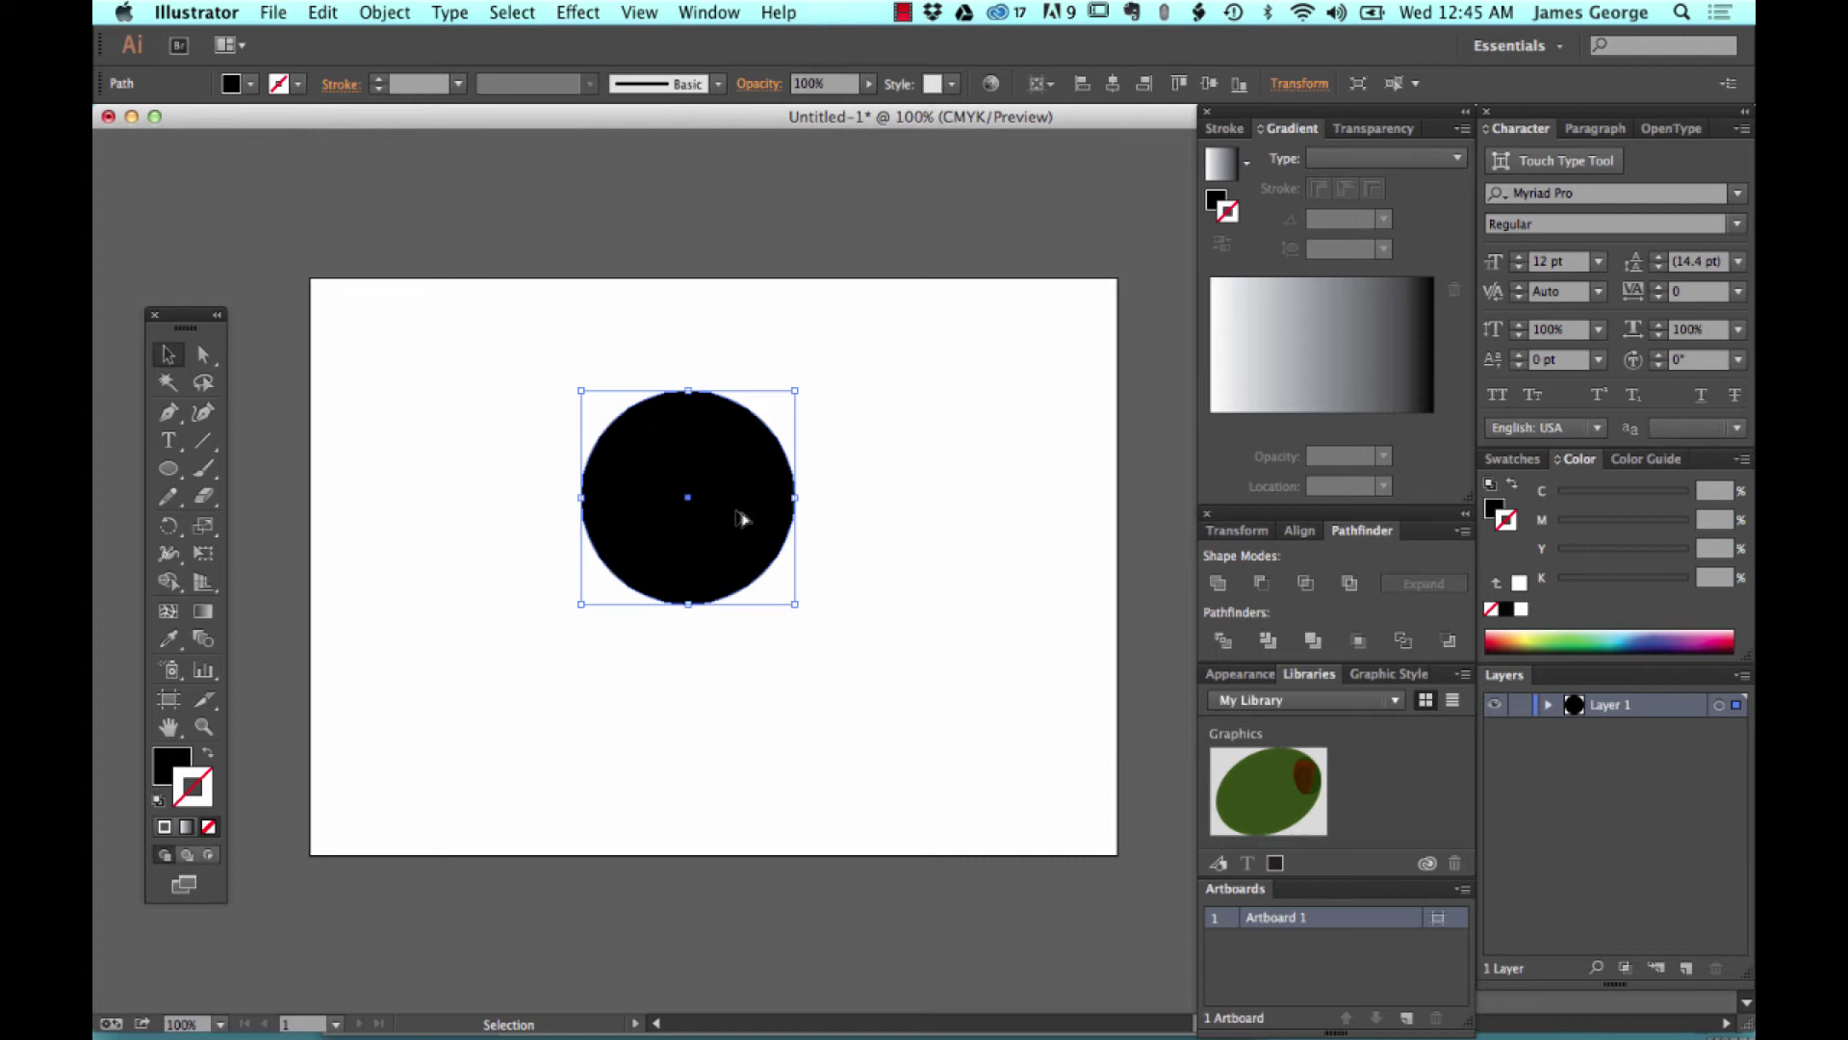
{"action": "left_click_drag", "start_coordinate": [690, 502], "coordinate": [689, 608]}
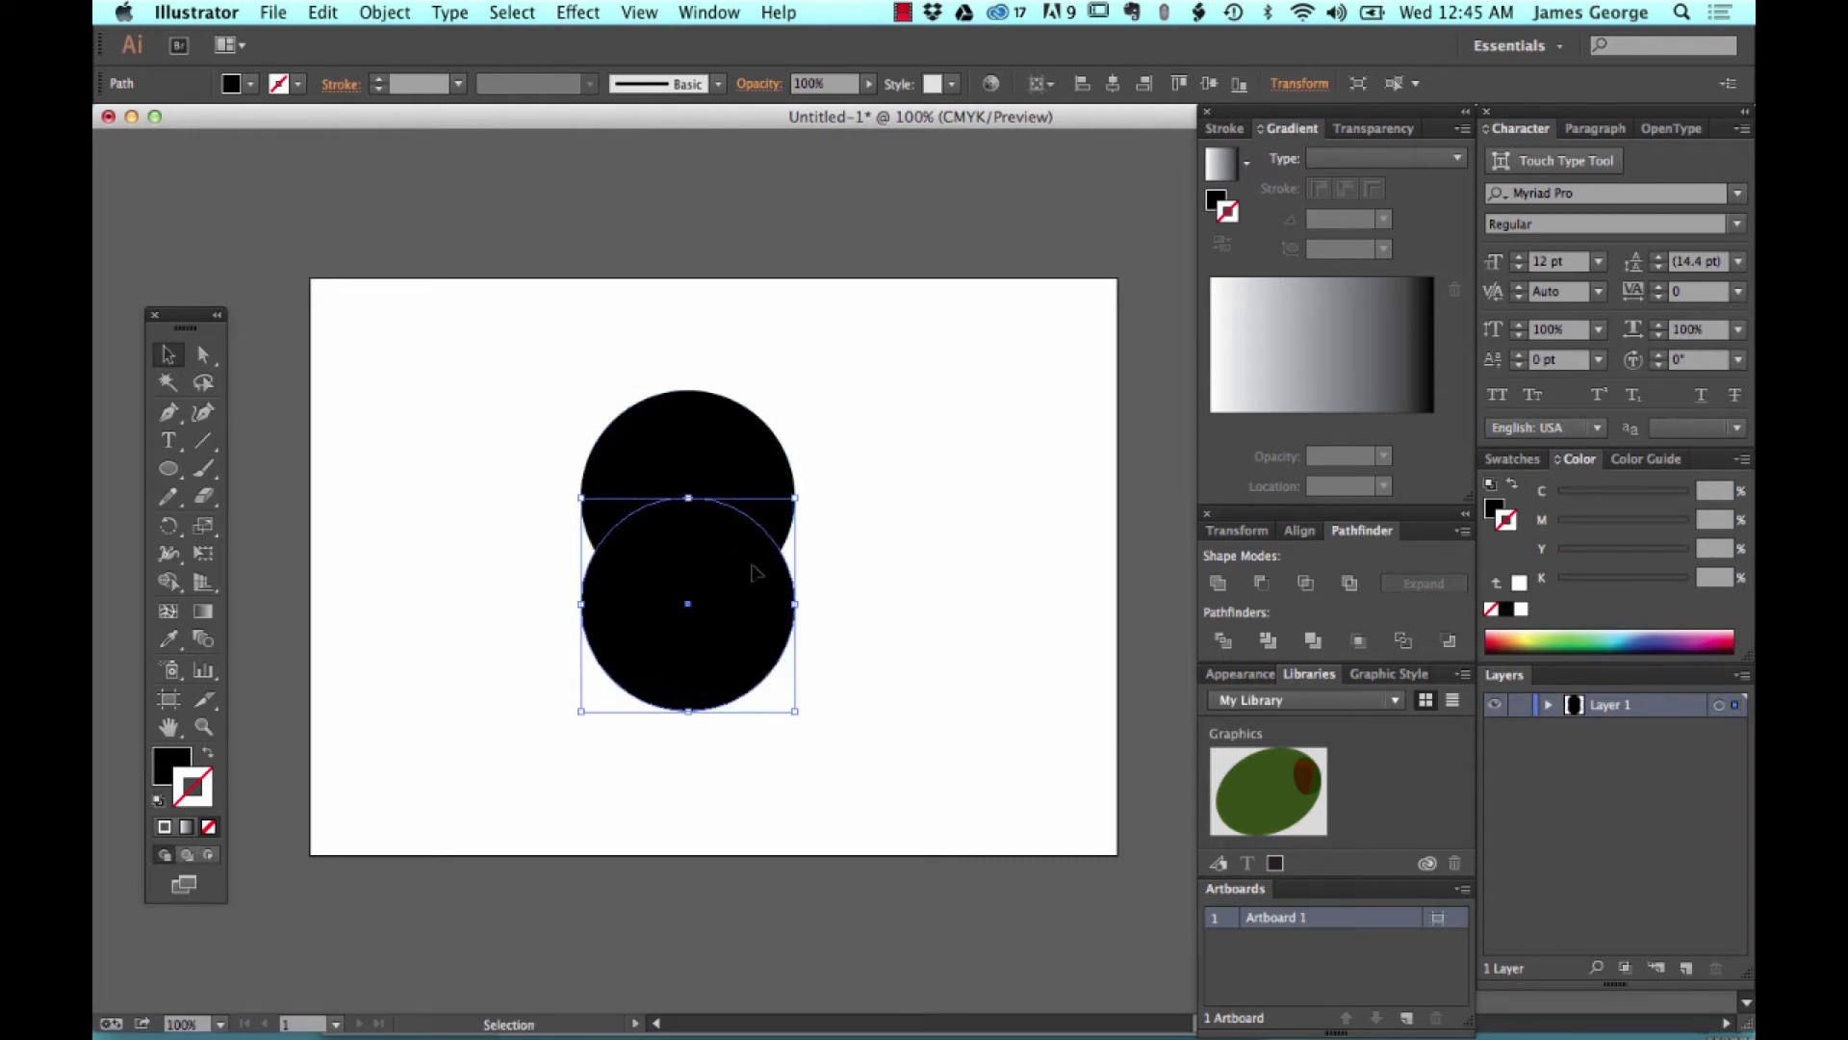
Rotate a copy of the circle pair 90° into a four-circle cross, then try Intersect and undo.
{"action": "left_click_drag", "start_coordinate": [837, 438], "coordinate": [534, 707]}
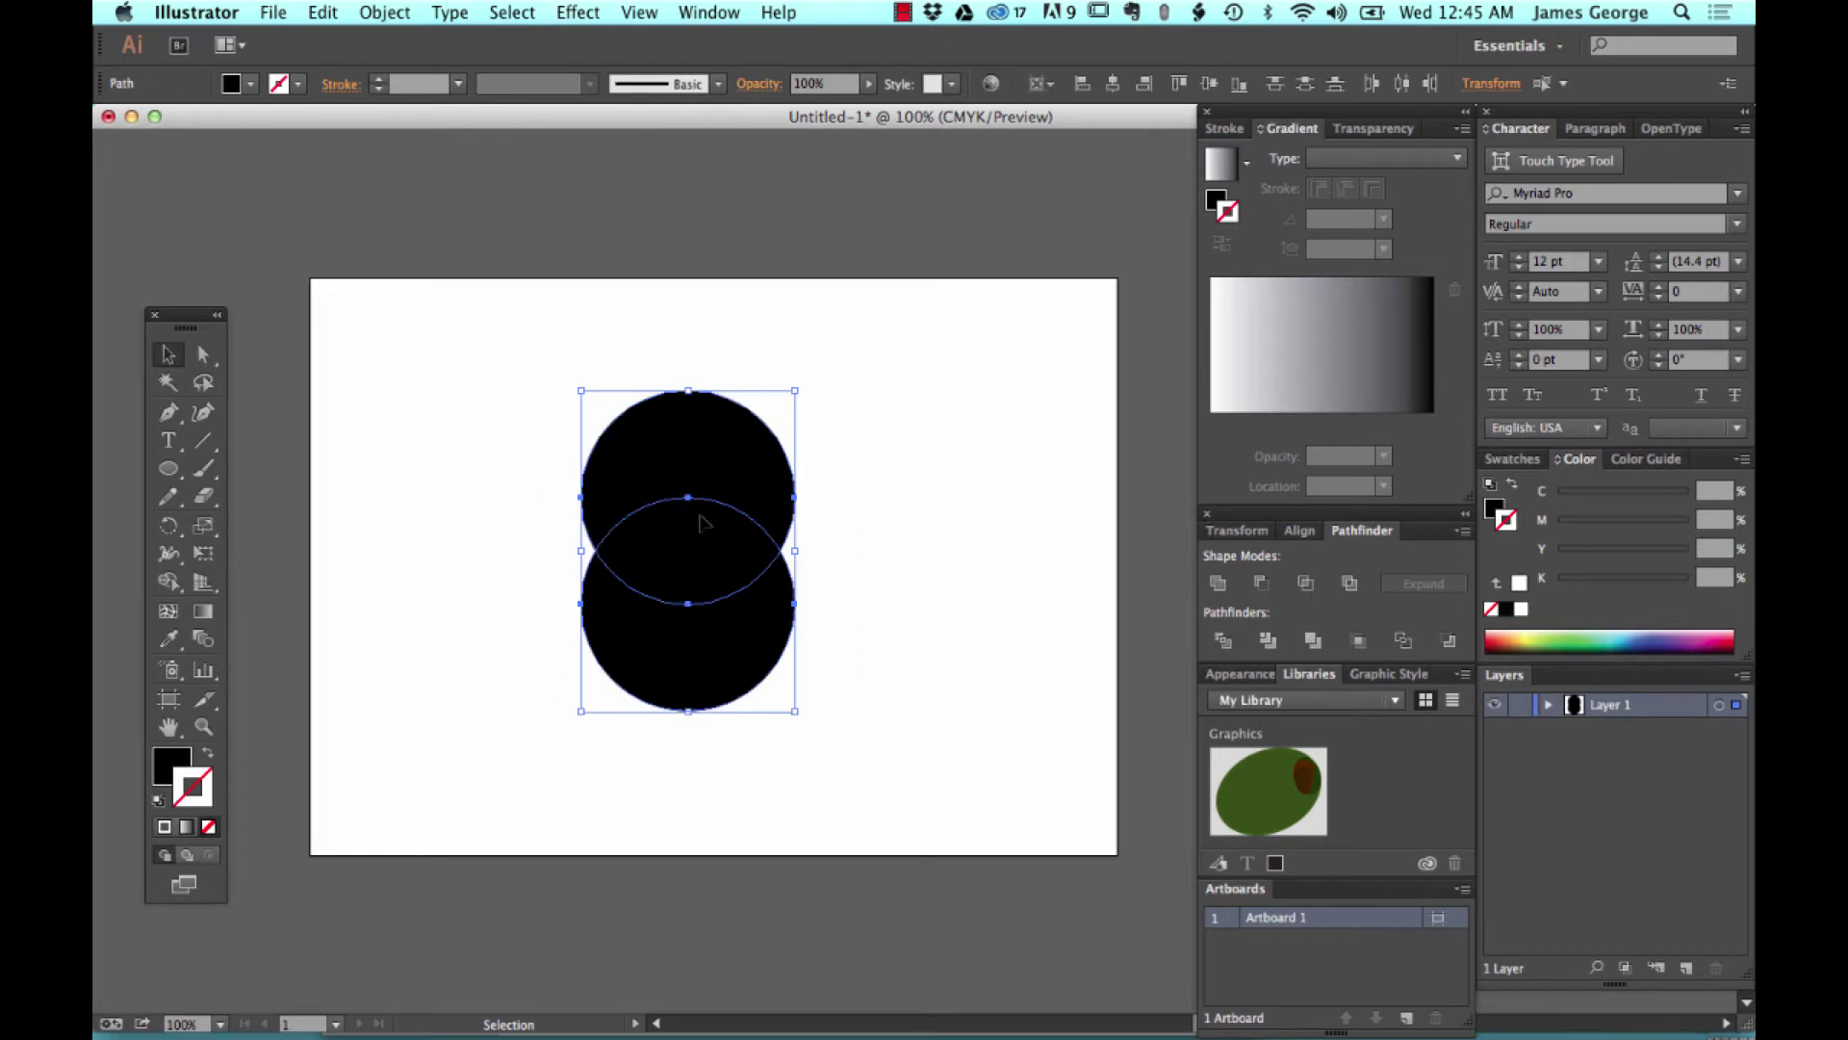
{"action": "key", "text": "a"}
{"action": "key", "text": "v"}
{"action": "left_click_drag", "start_coordinate": [809, 384], "coordinate": [886, 681]}
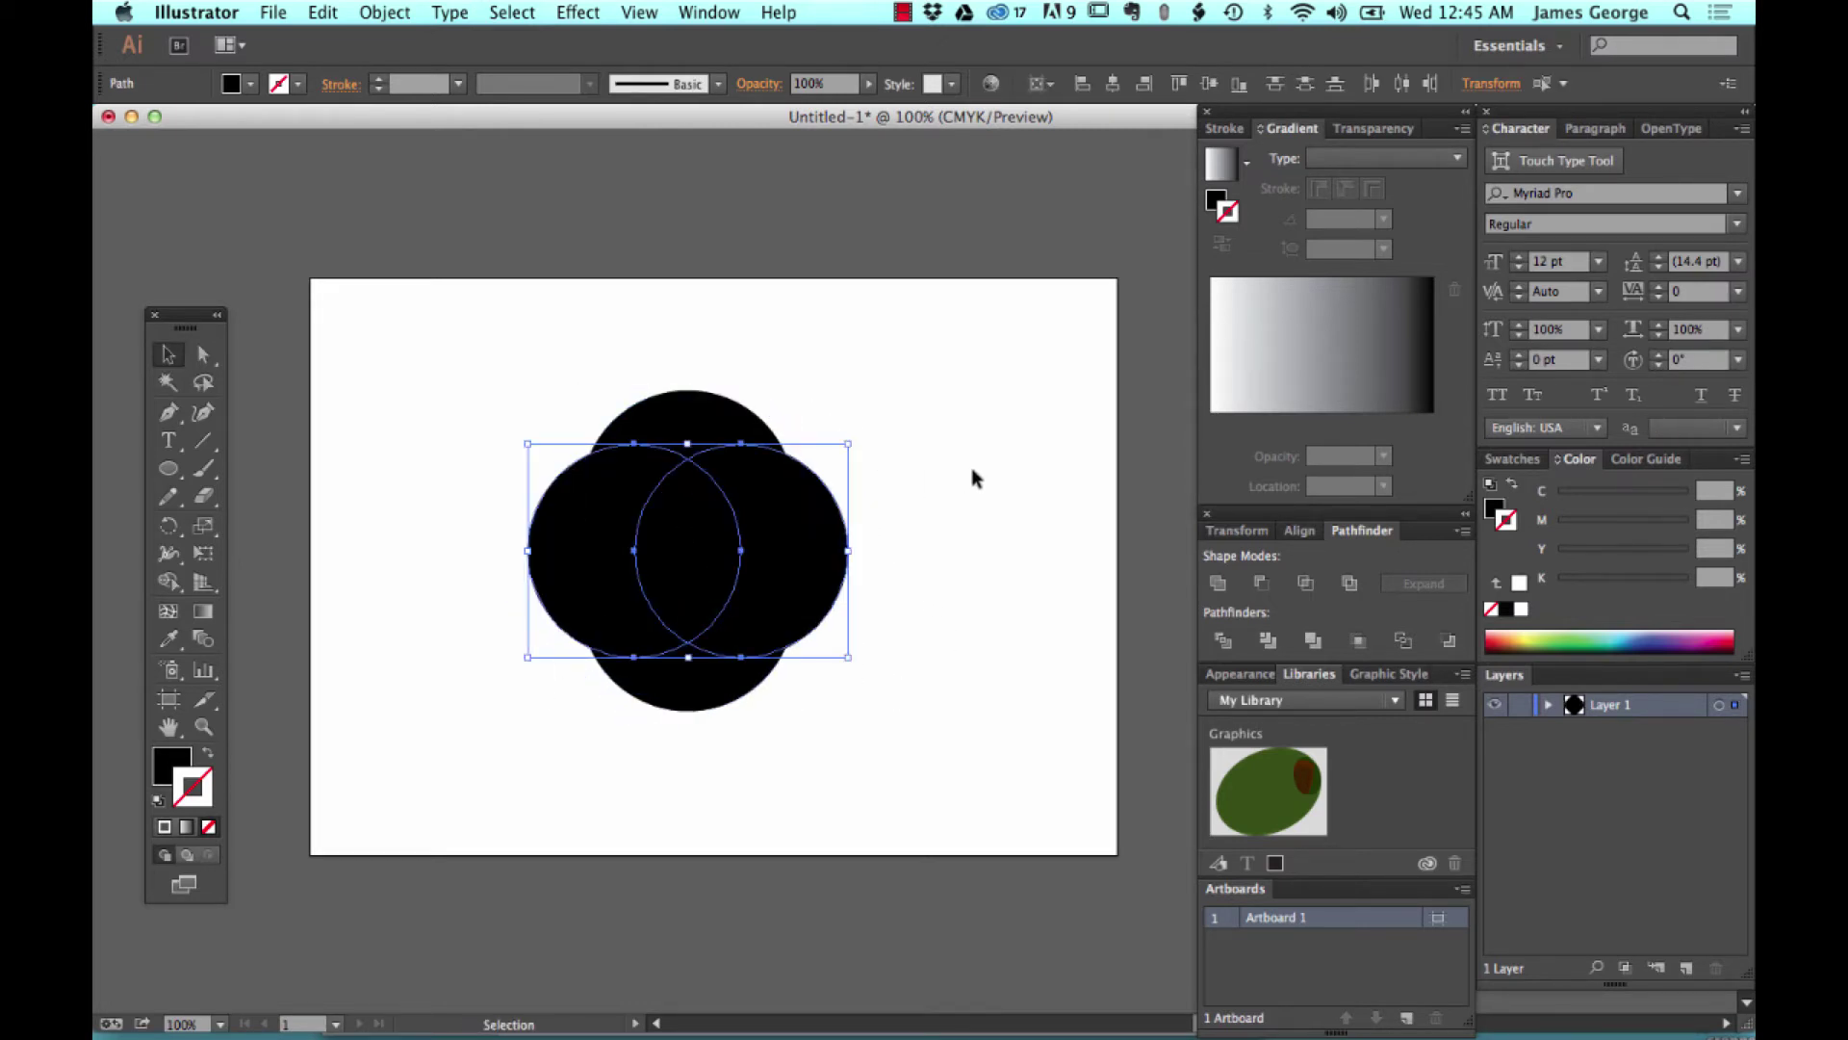
{"action": "left_click_drag", "start_coordinate": [929, 380], "coordinate": [528, 678]}
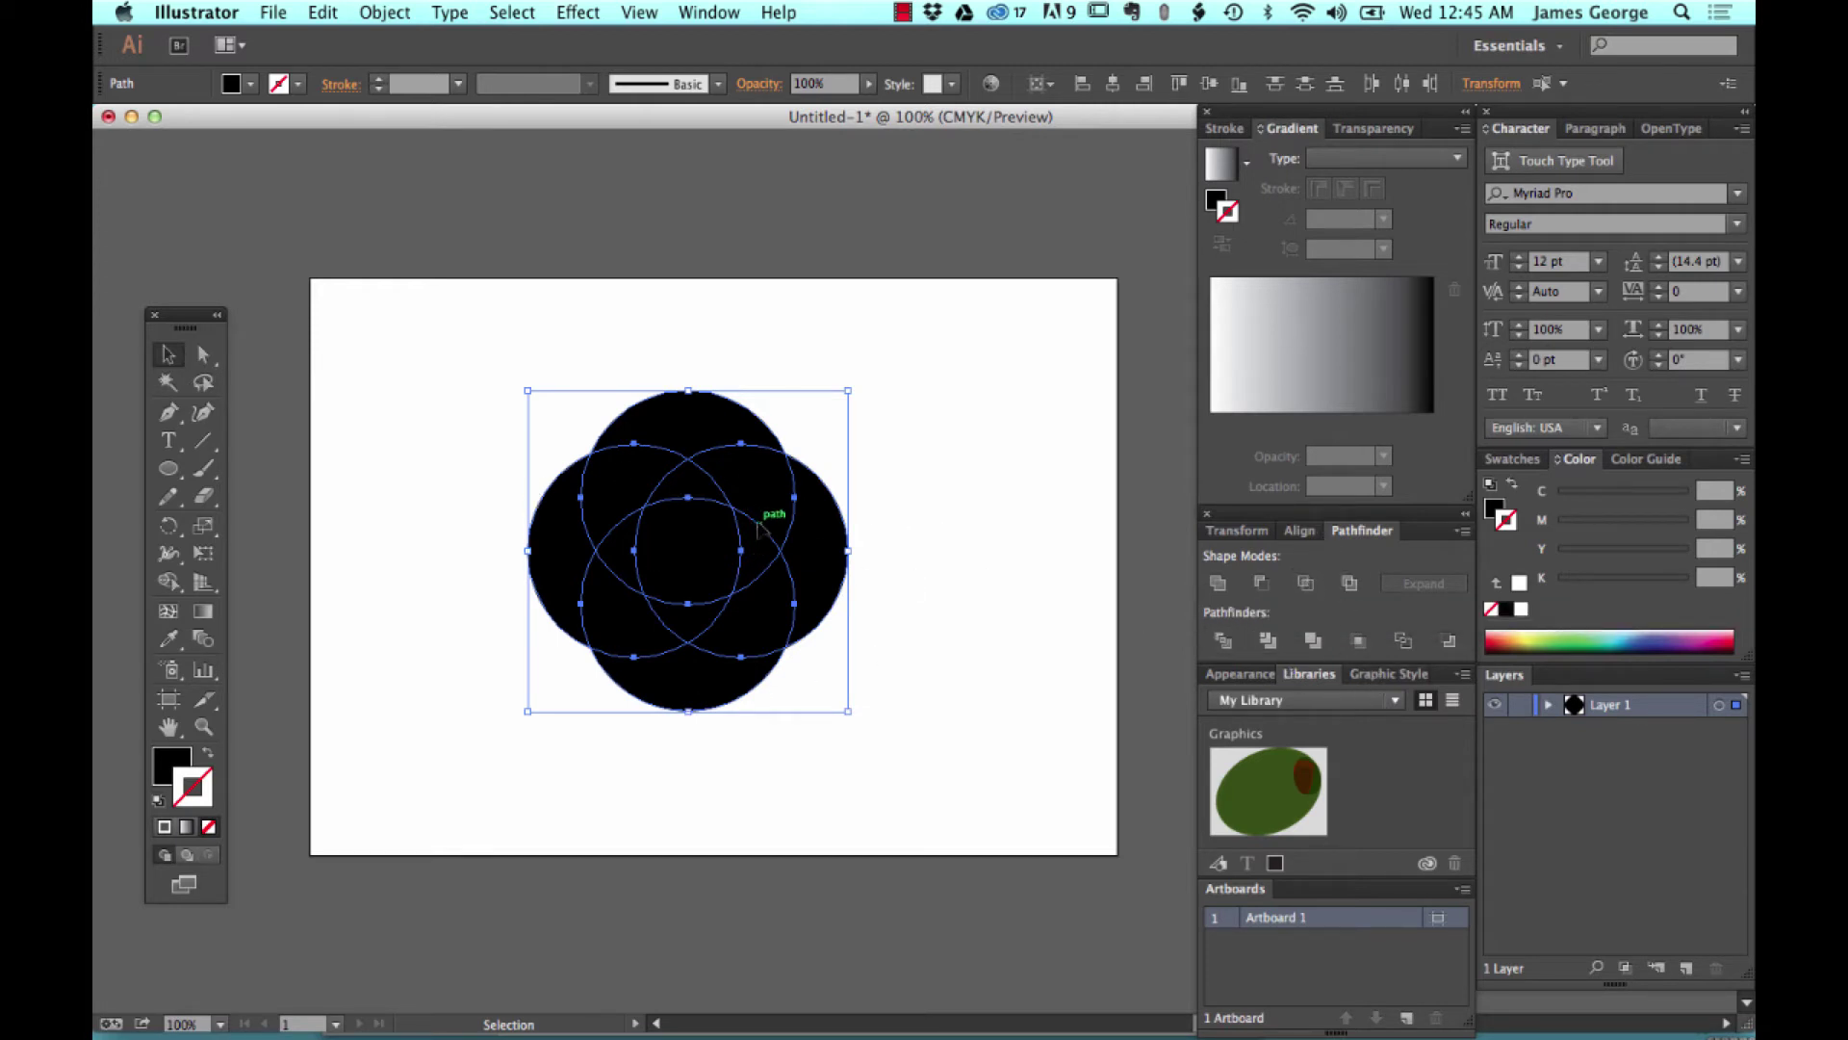
{"action": "left_click", "coordinate": [1306, 583]}
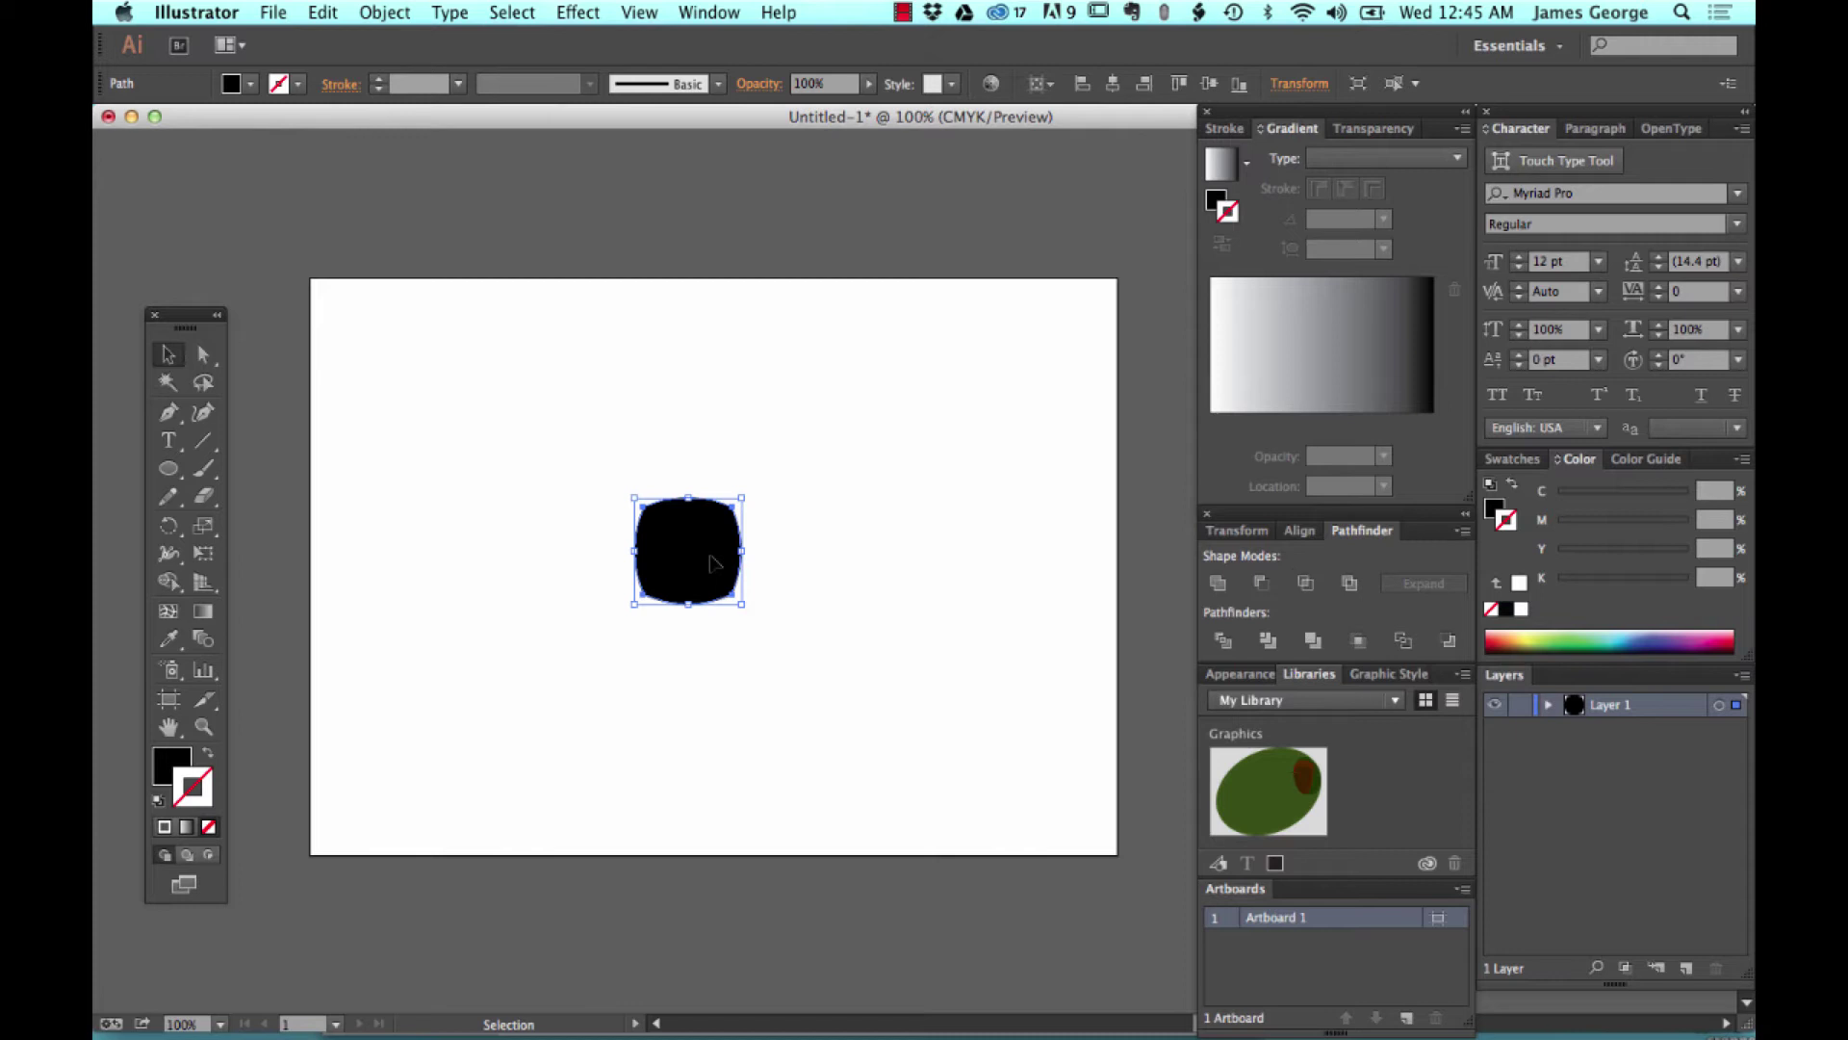
{"action": "key", "text": "super+z"}
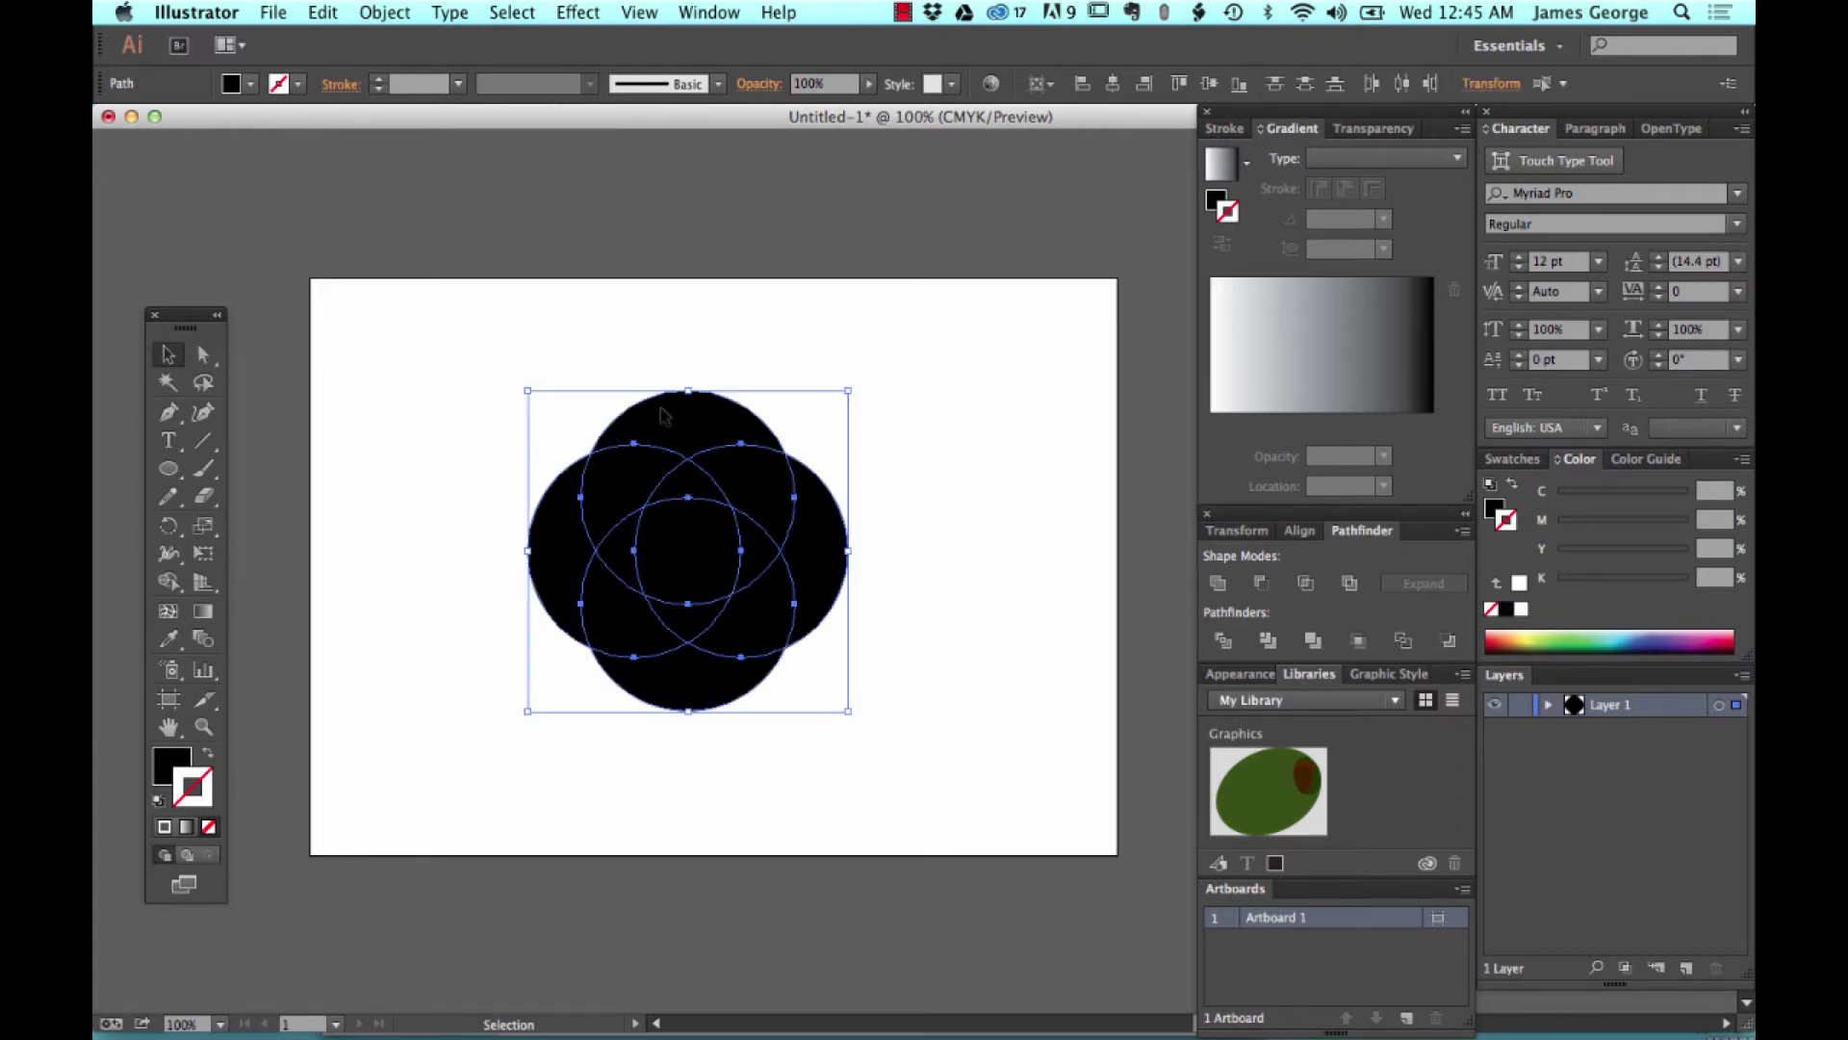
Draw a black hexagon near the artboard's top right with the Polygon tool.
{"action": "left_click", "coordinate": [362, 442]}
{"action": "left_click", "coordinate": [168, 468]}
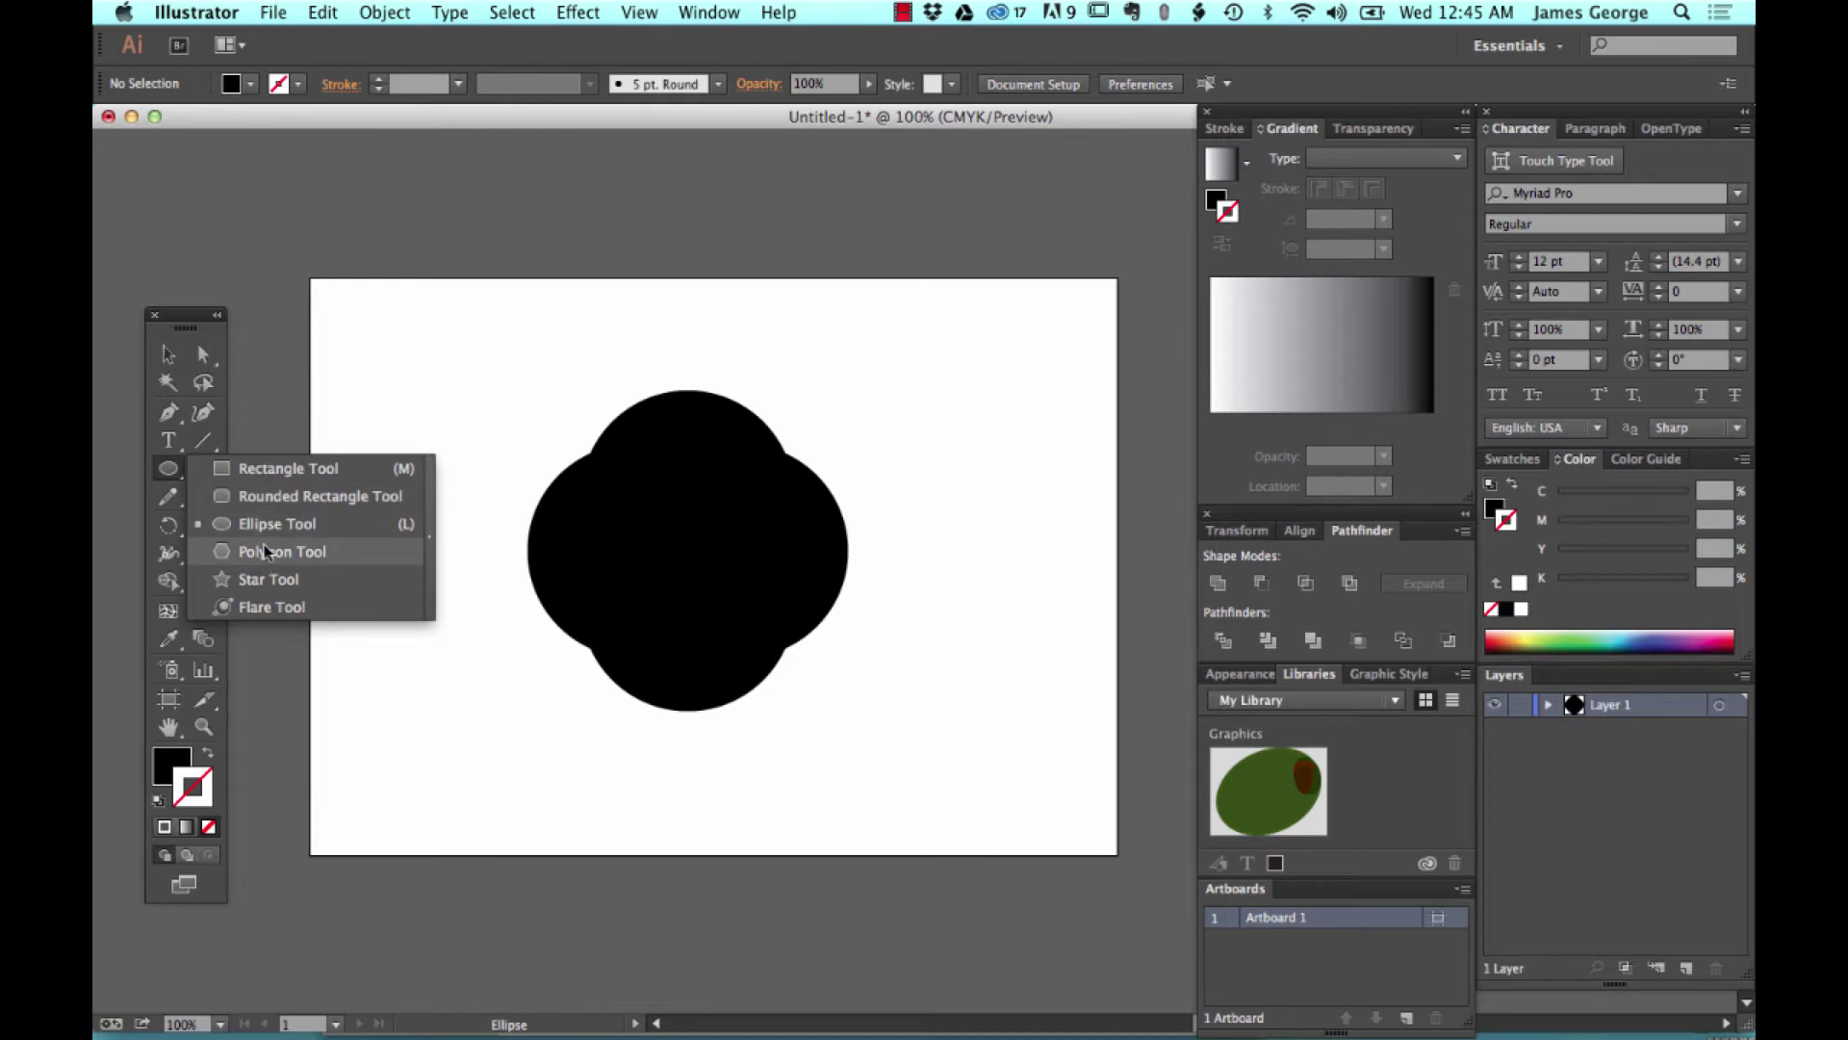
{"action": "left_click", "coordinate": [266, 551]}
{"action": "left_click_drag", "start_coordinate": [958, 358], "coordinate": [1028, 447]}
{"action": "left_click", "coordinate": [170, 381]}
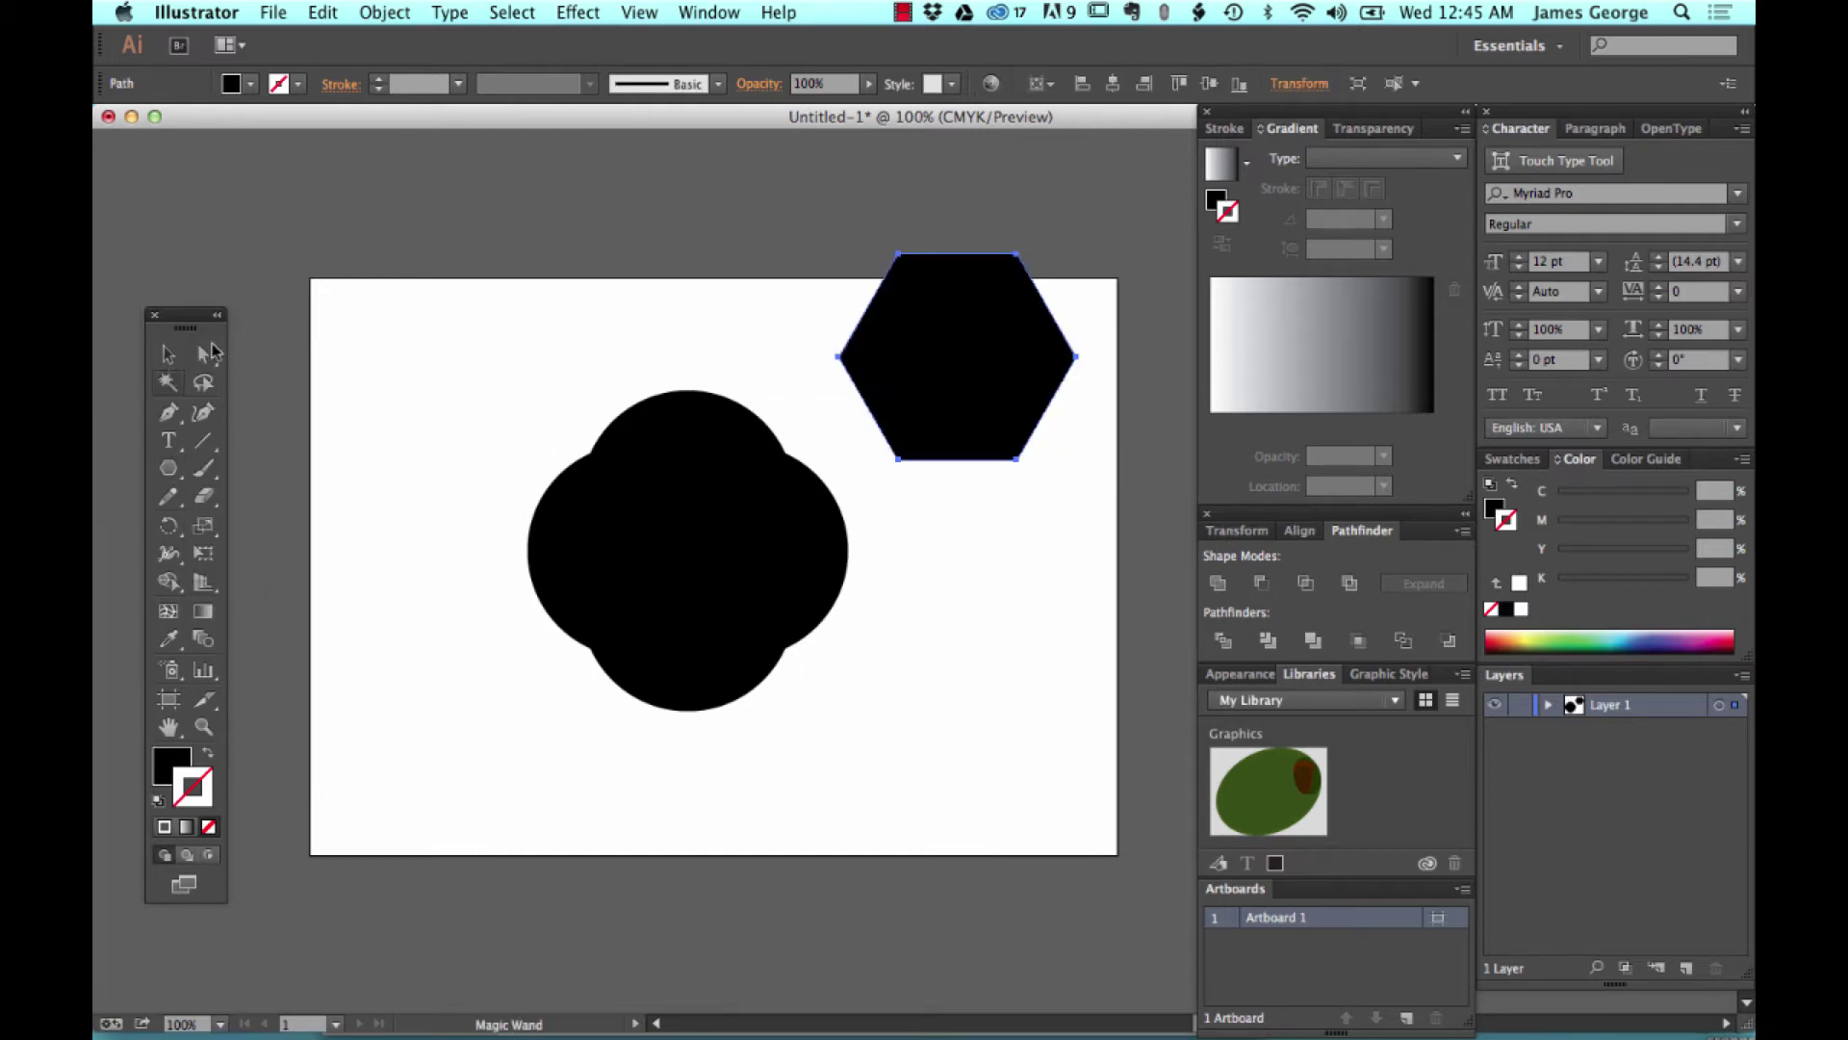
{"action": "left_click", "coordinate": [167, 354]}
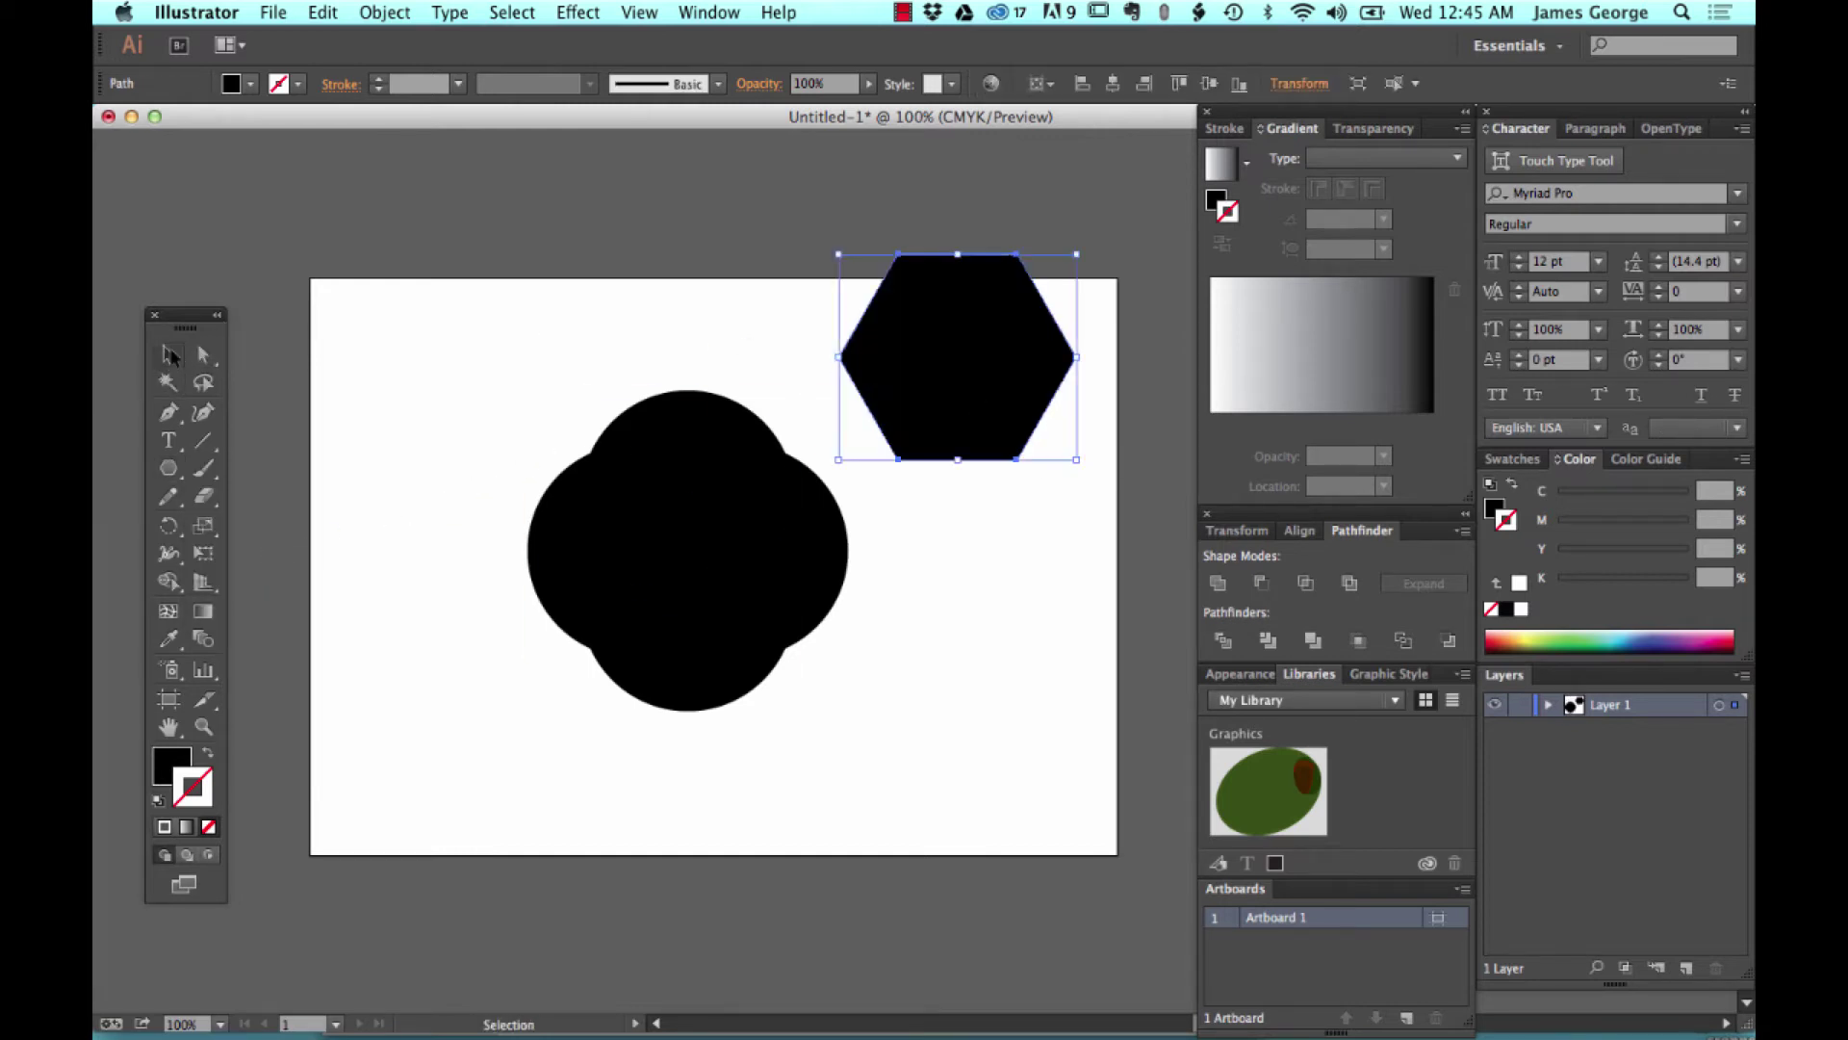
{"action": "left_click", "coordinate": [1088, 257]}
{"action": "left_click", "coordinate": [996, 301]}
Rotate the hexagon 90°, copy it straight up, and Intersect the two hexagons.
{"action": "left_click_drag", "start_coordinate": [1085, 242], "coordinate": [1085, 458]}
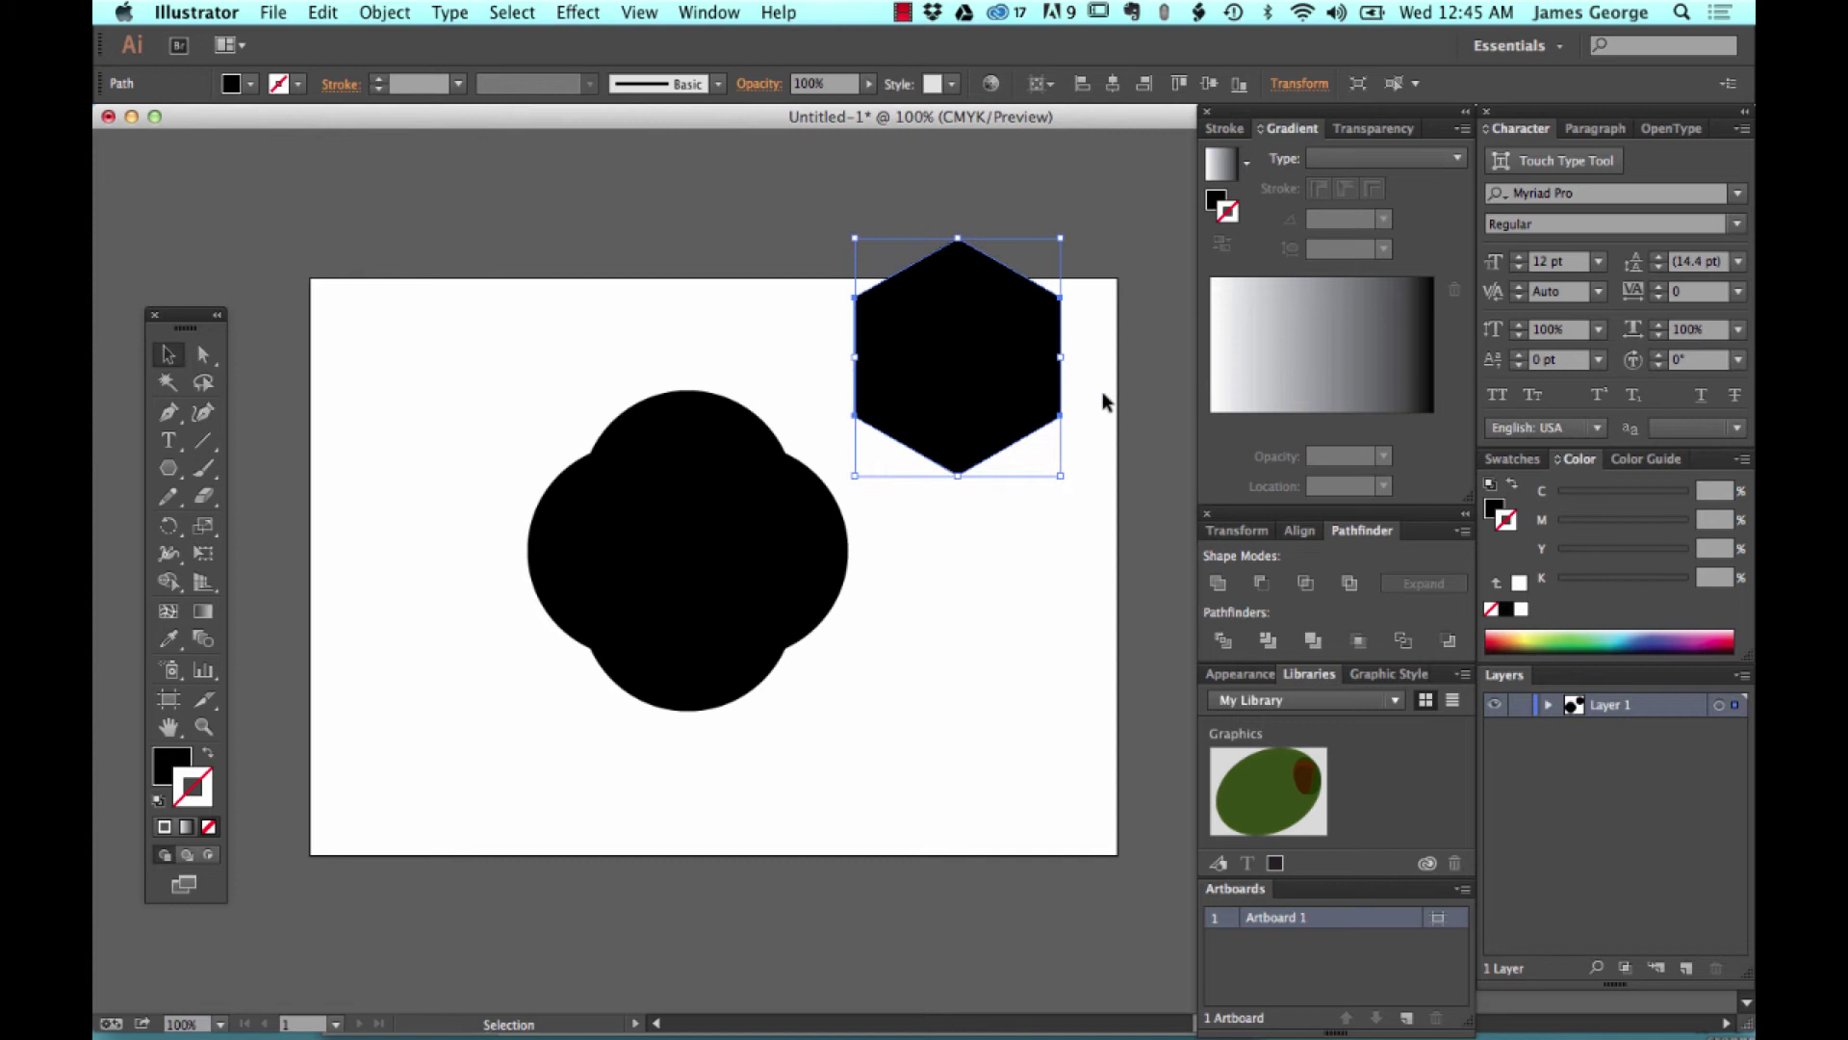
{"action": "left_click_drag", "start_coordinate": [981, 373], "coordinate": [981, 306]}
{"action": "left_click", "coordinate": [1093, 412]}
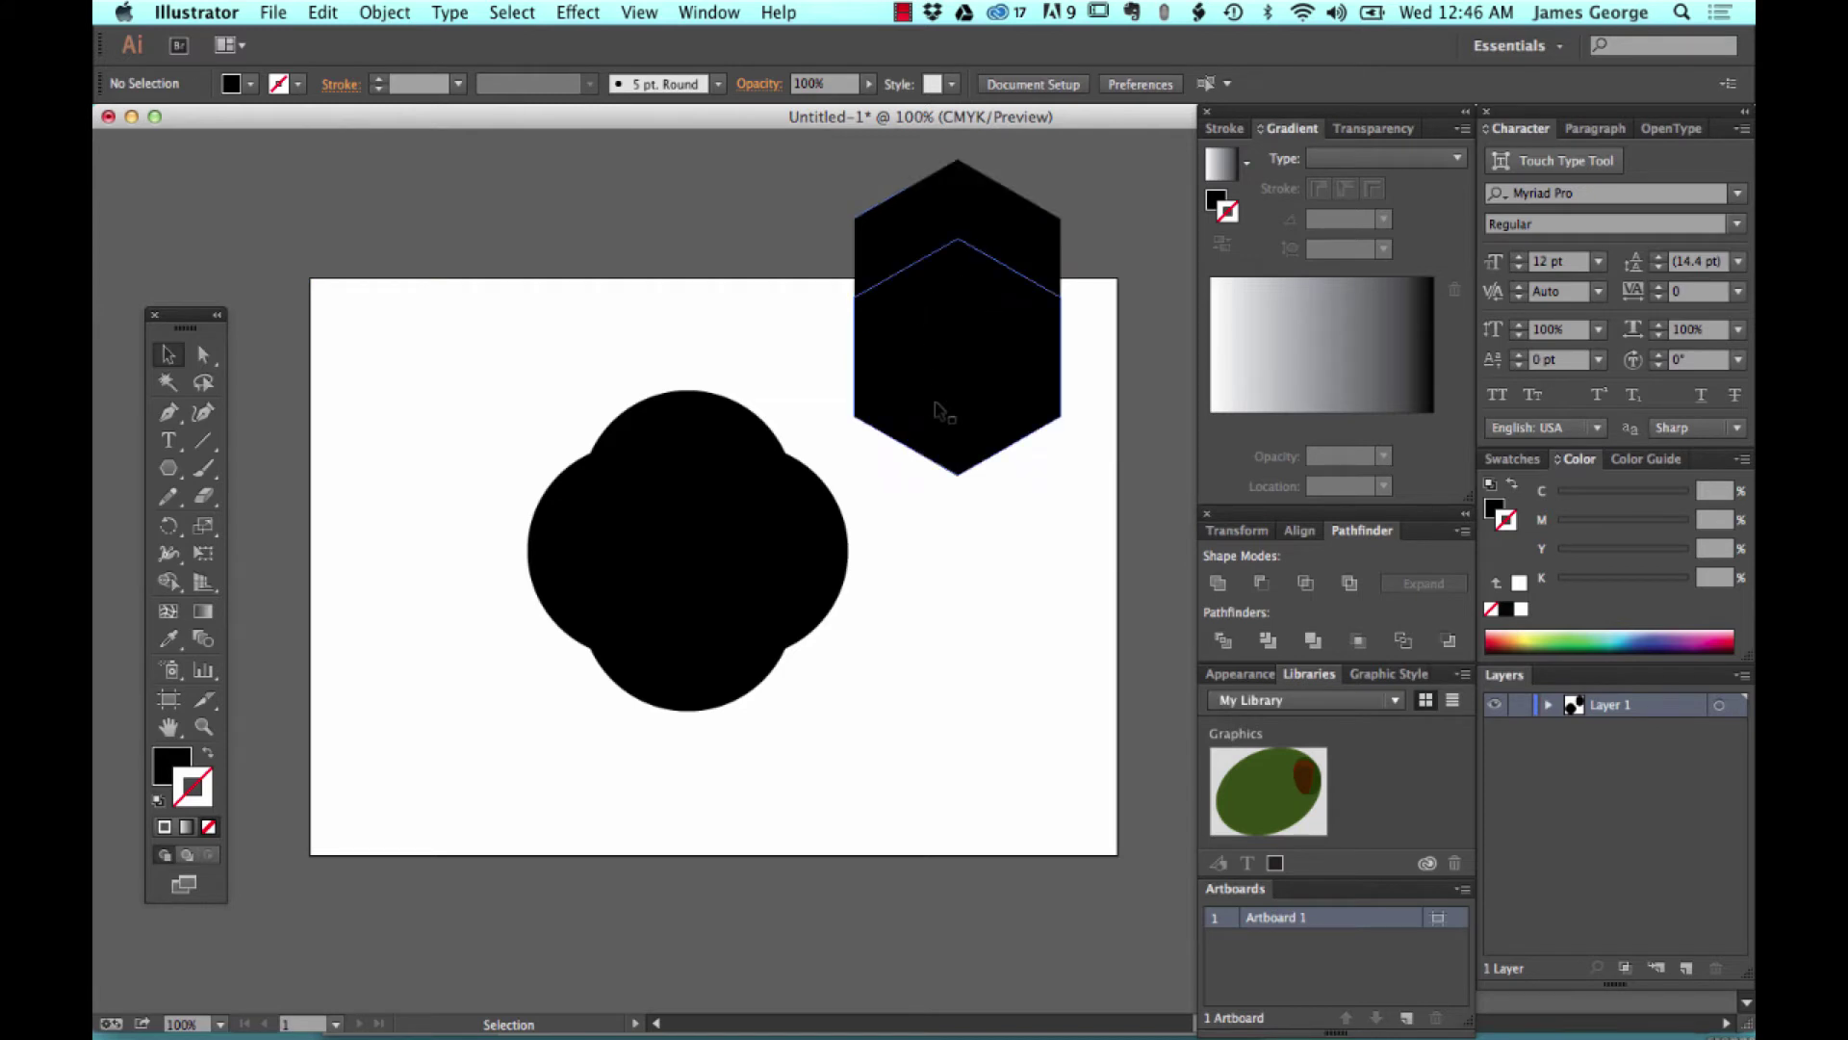
{"action": "left_click_drag", "start_coordinate": [1094, 280], "coordinate": [924, 351]}
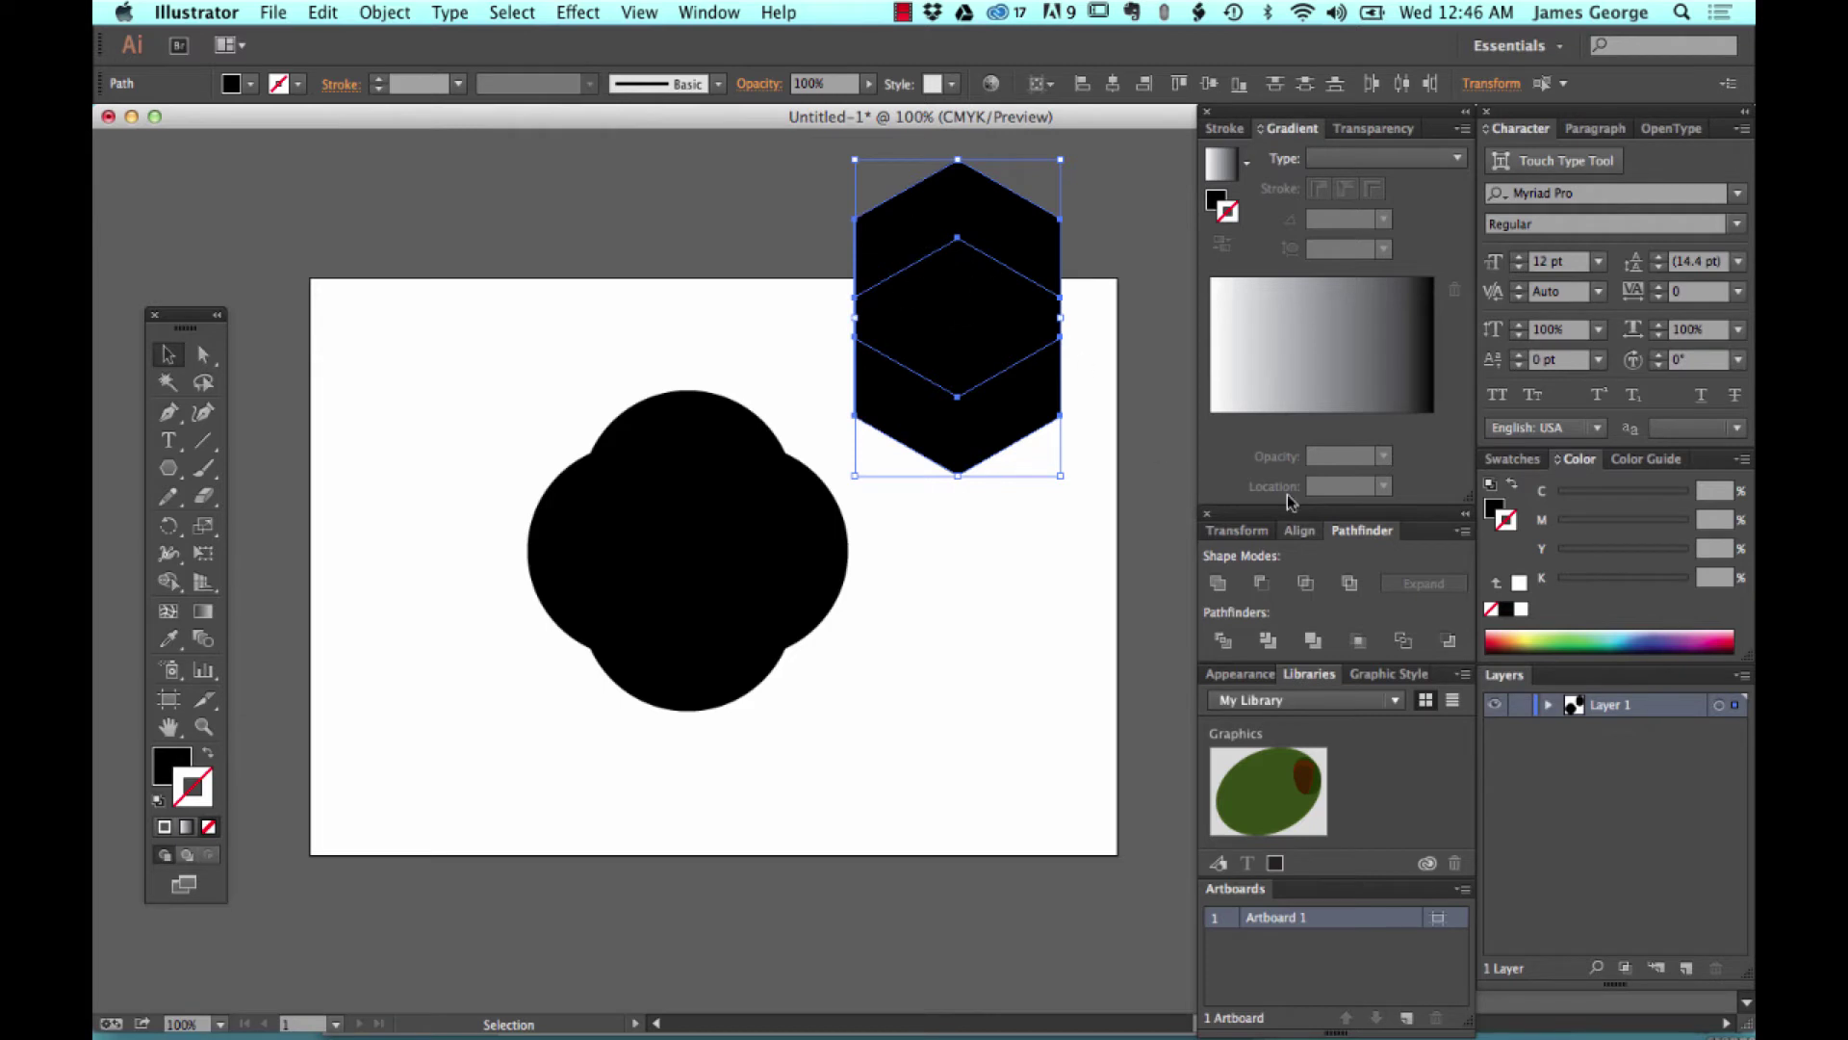
{"action": "left_click", "coordinate": [1307, 586]}
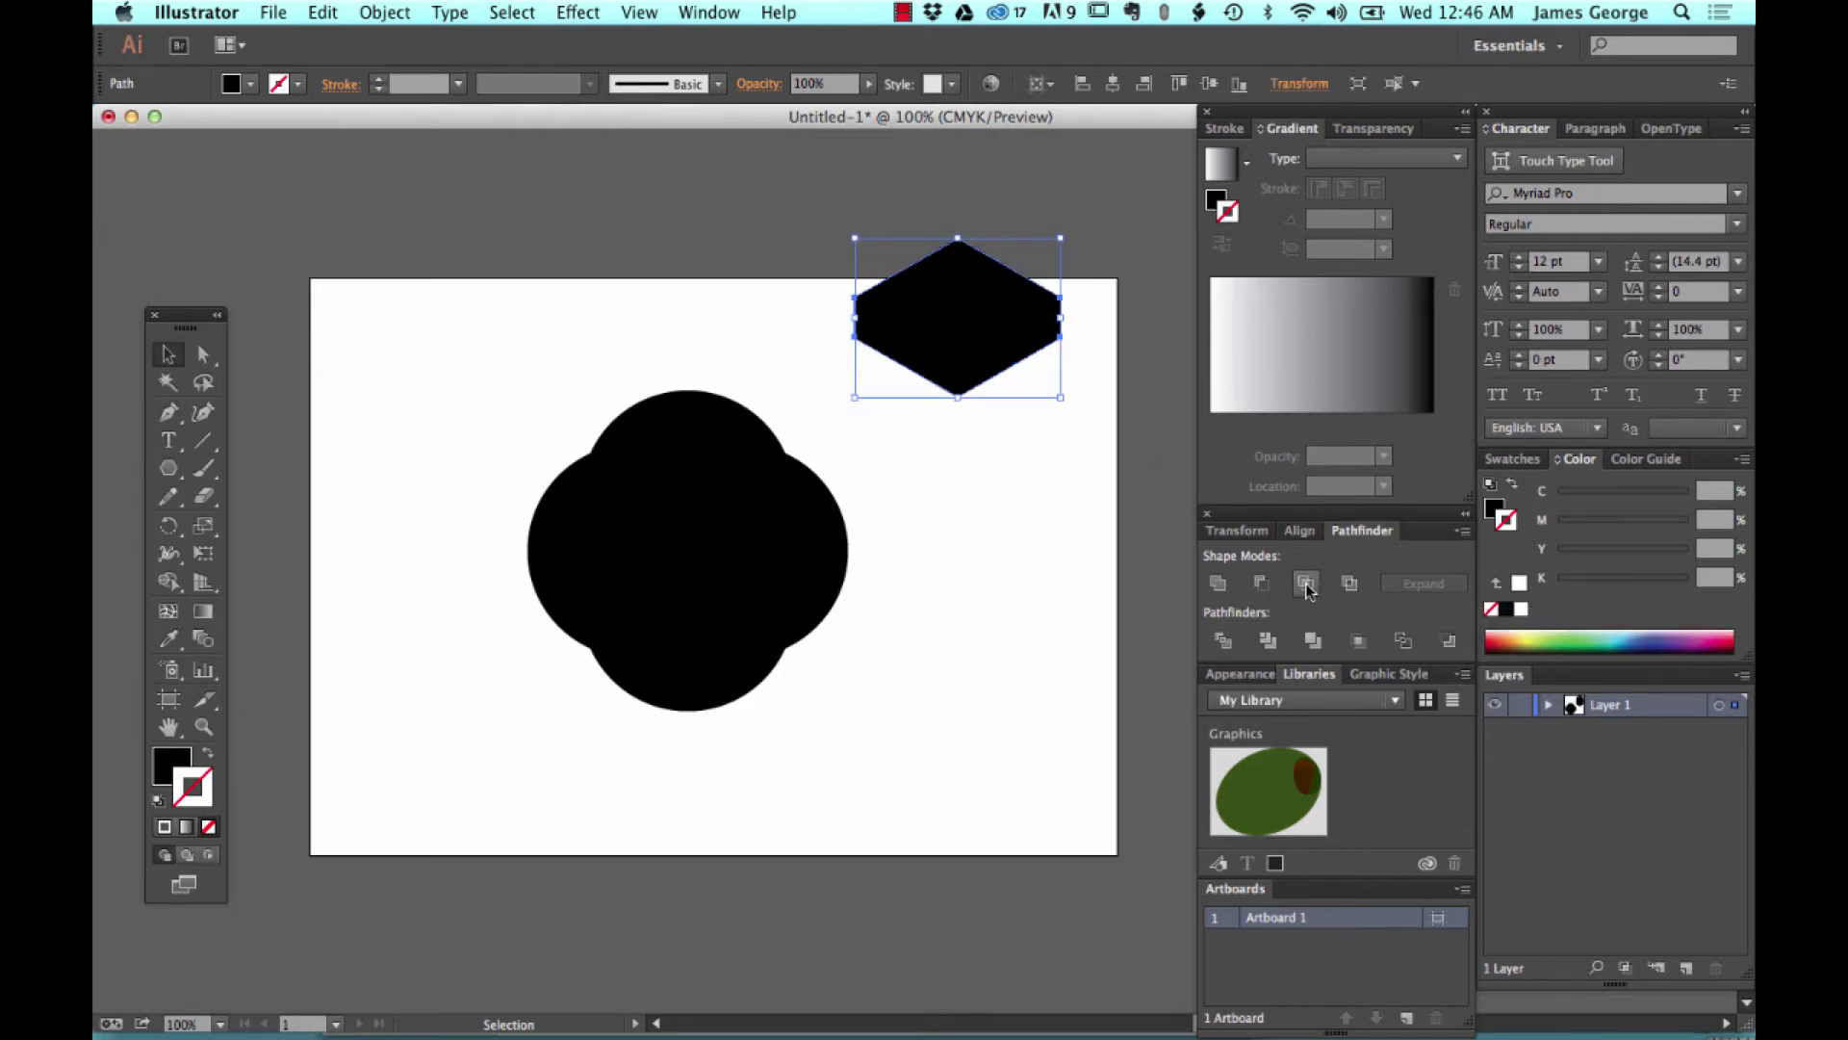
{"action": "left_click", "coordinate": [967, 508]}
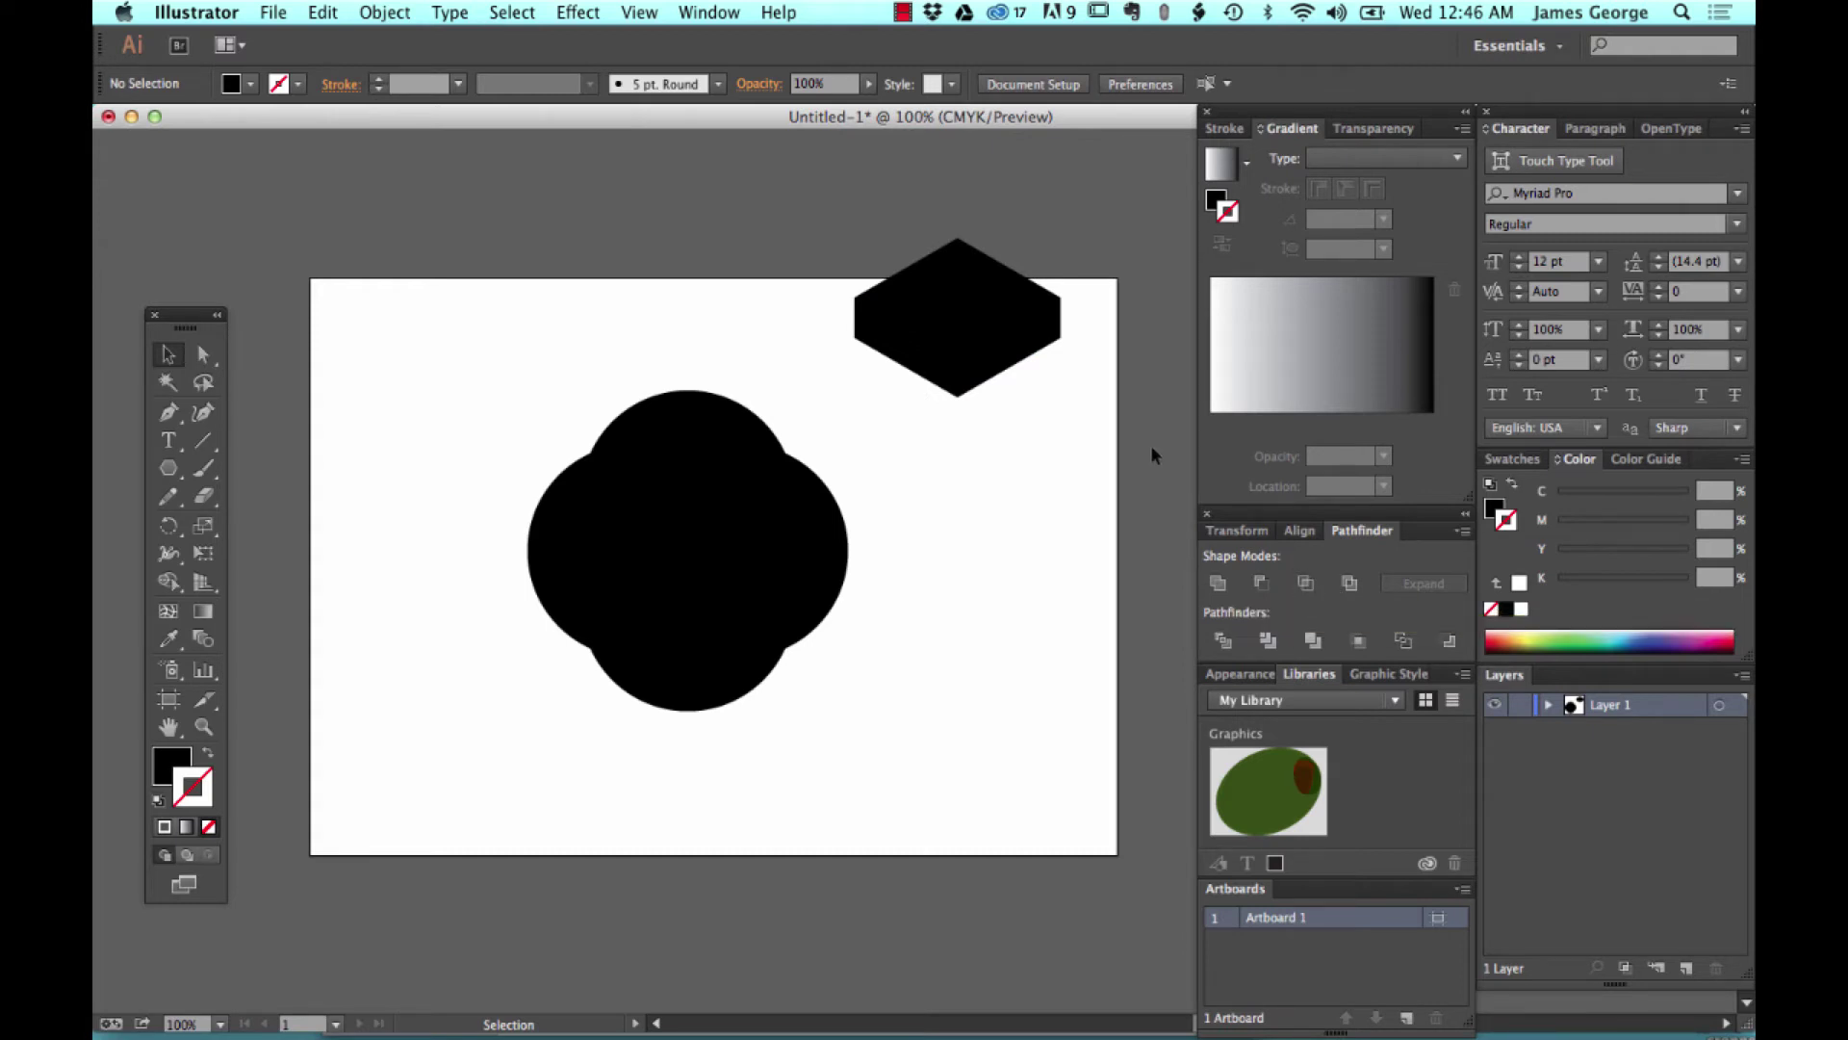
Undo back to the two hexagons, apply Exclude to make chevrons, then undo the Exclude.
{"action": "left_click_drag", "start_coordinate": [987, 332], "coordinate": [1011, 404]}
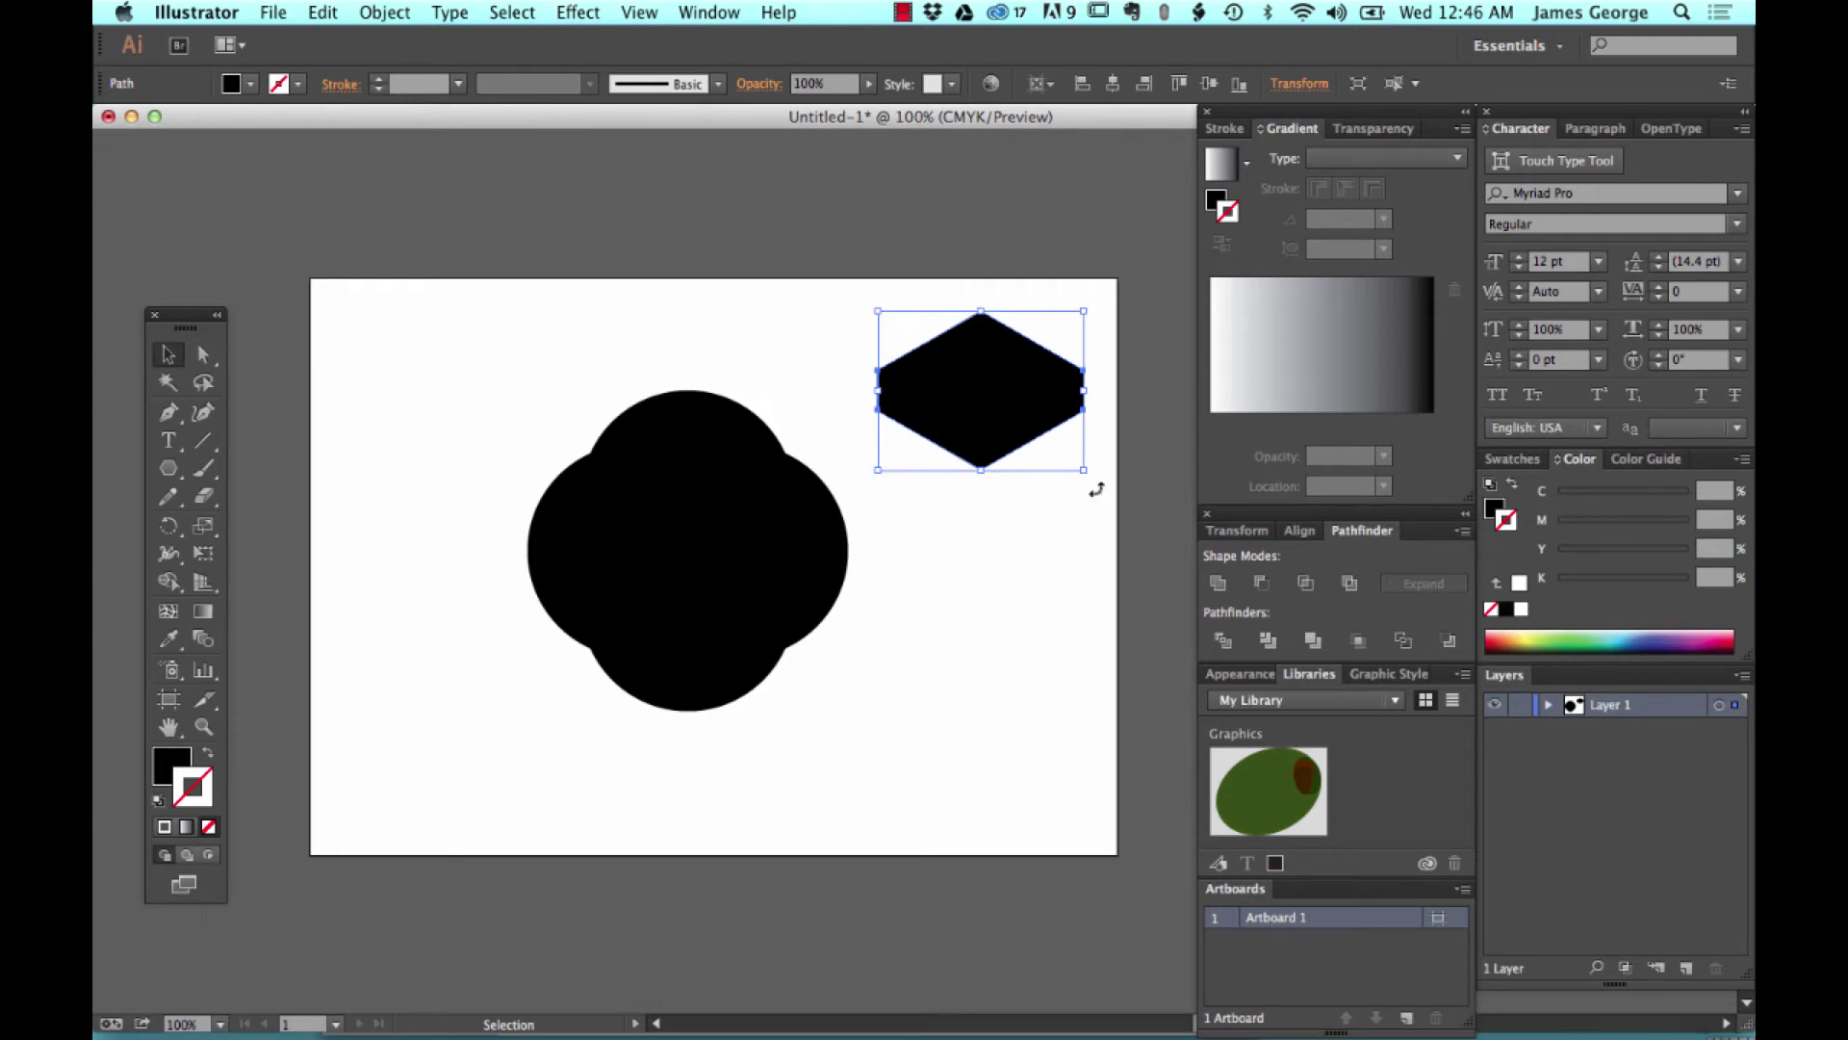
{"action": "key", "text": "super+z"}
{"action": "key", "text": "super+z"}
{"action": "key", "text": "super+z"}
{"action": "key", "text": "super+z"}
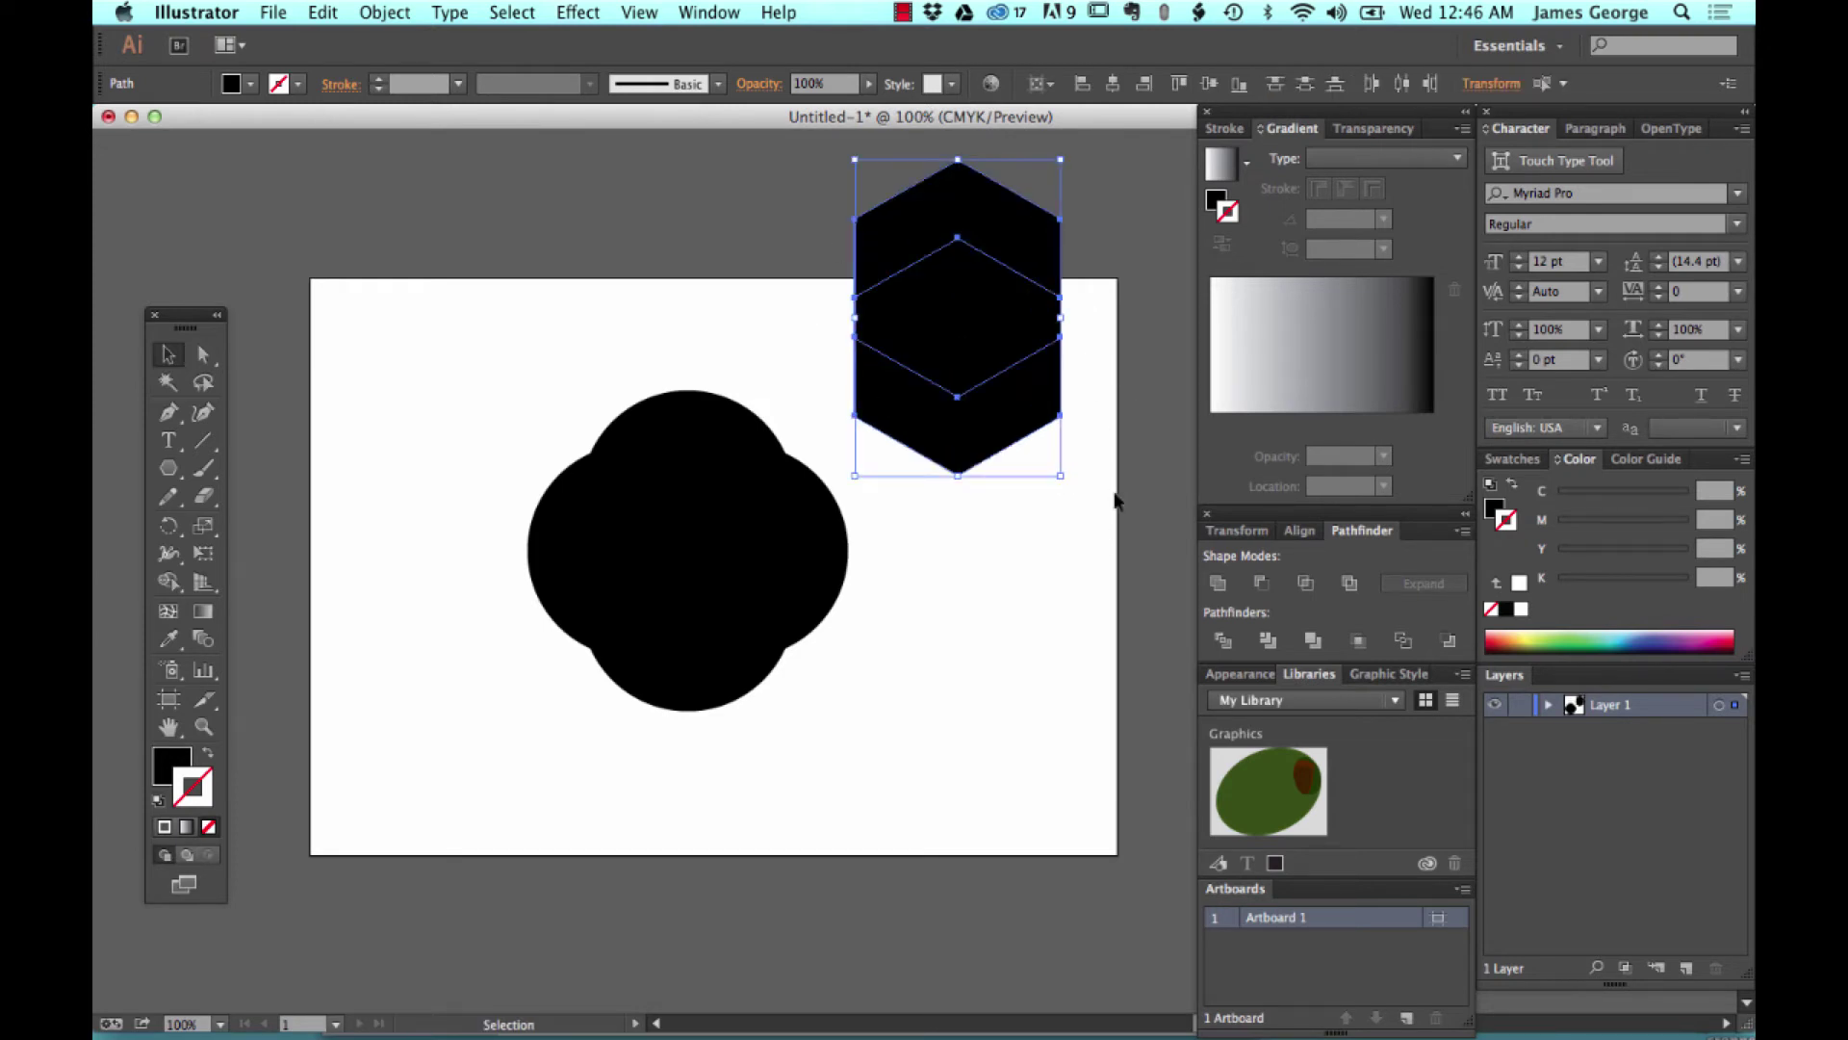
{"action": "left_click", "coordinate": [1093, 525]}
{"action": "left_click_drag", "start_coordinate": [1103, 390], "coordinate": [926, 248]}
{"action": "left_click", "coordinate": [1350, 582]}
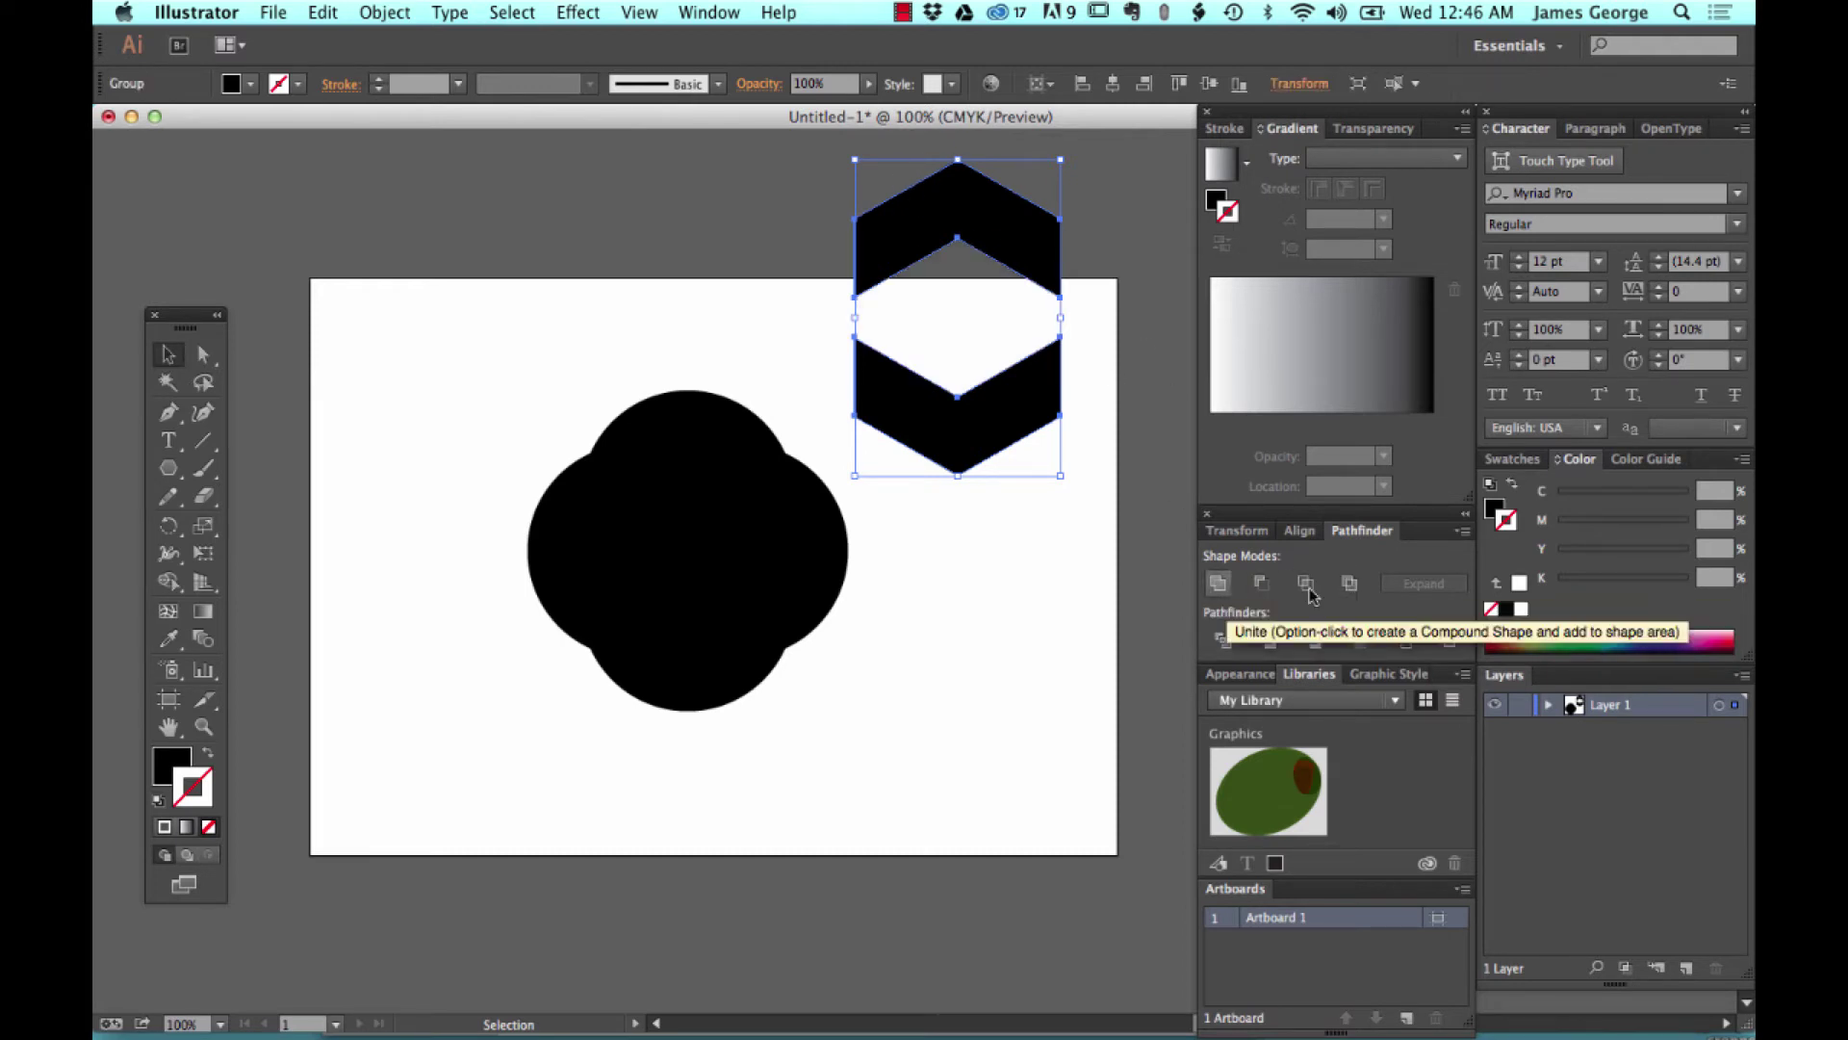
{"action": "left_click", "coordinate": [1084, 590]}
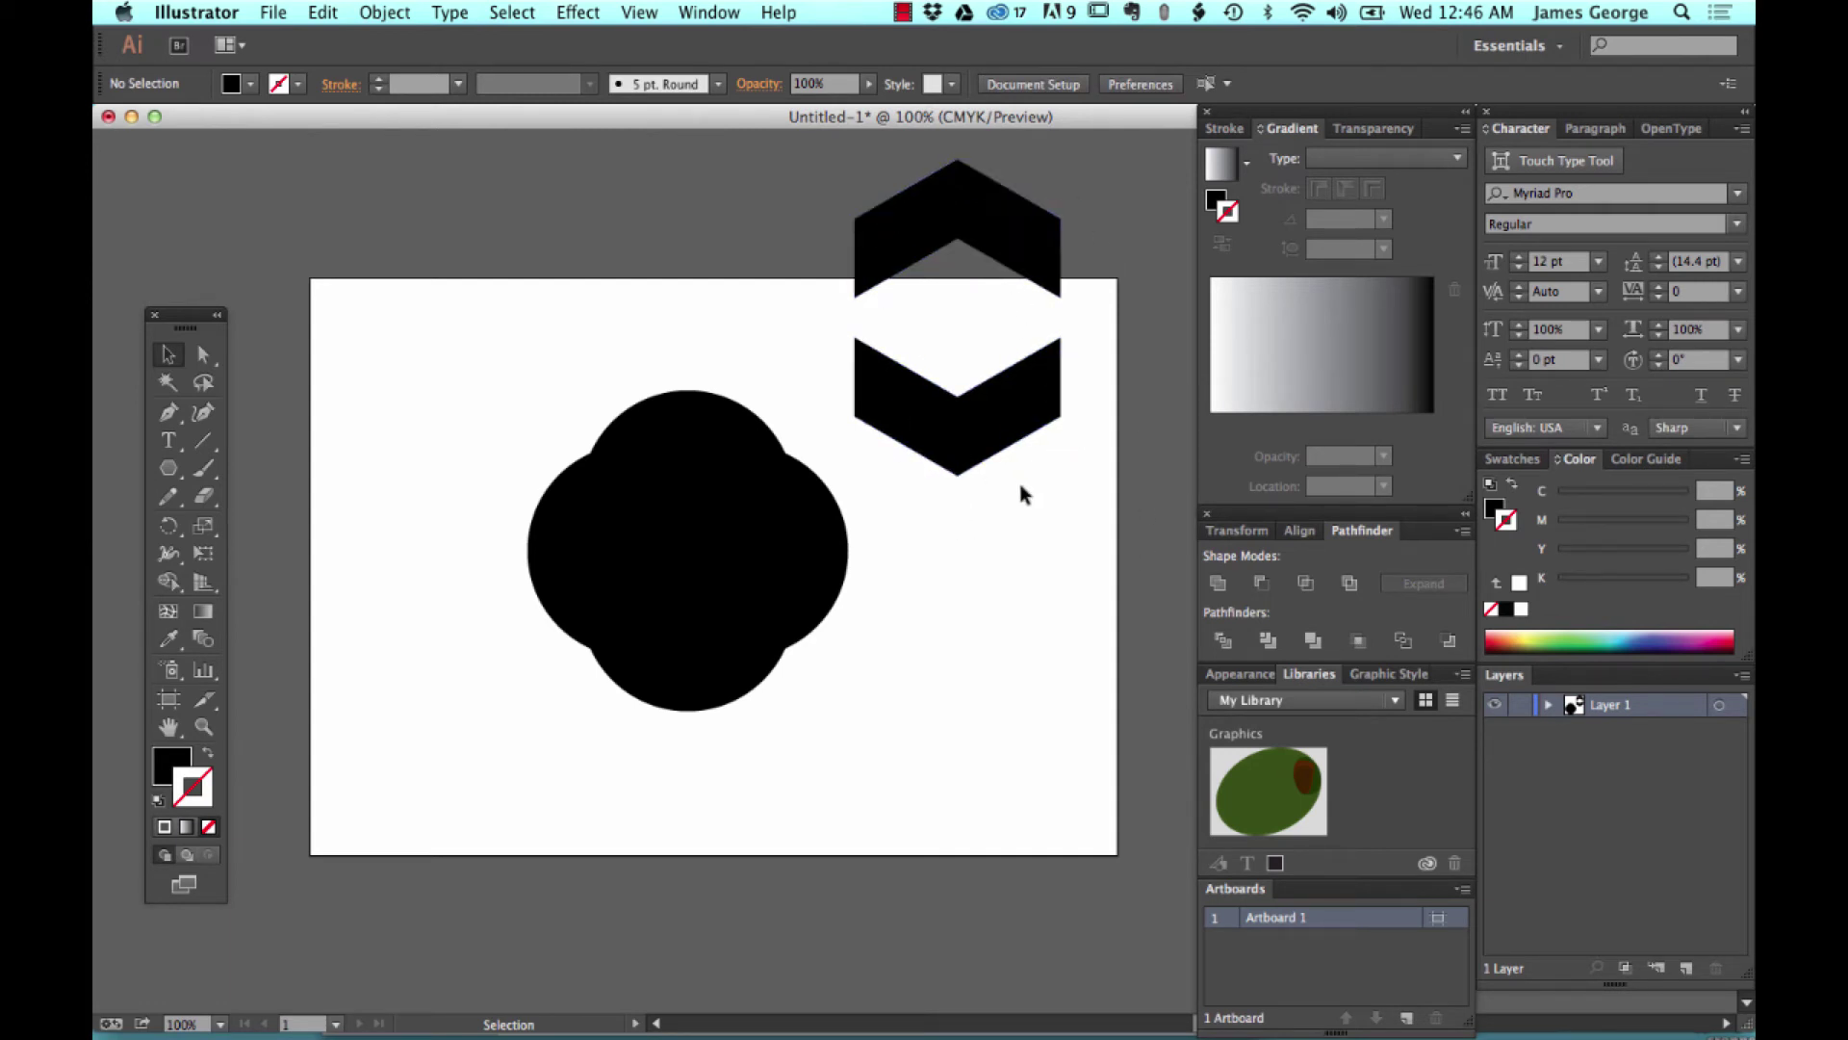
{"action": "key", "text": "super+z"}
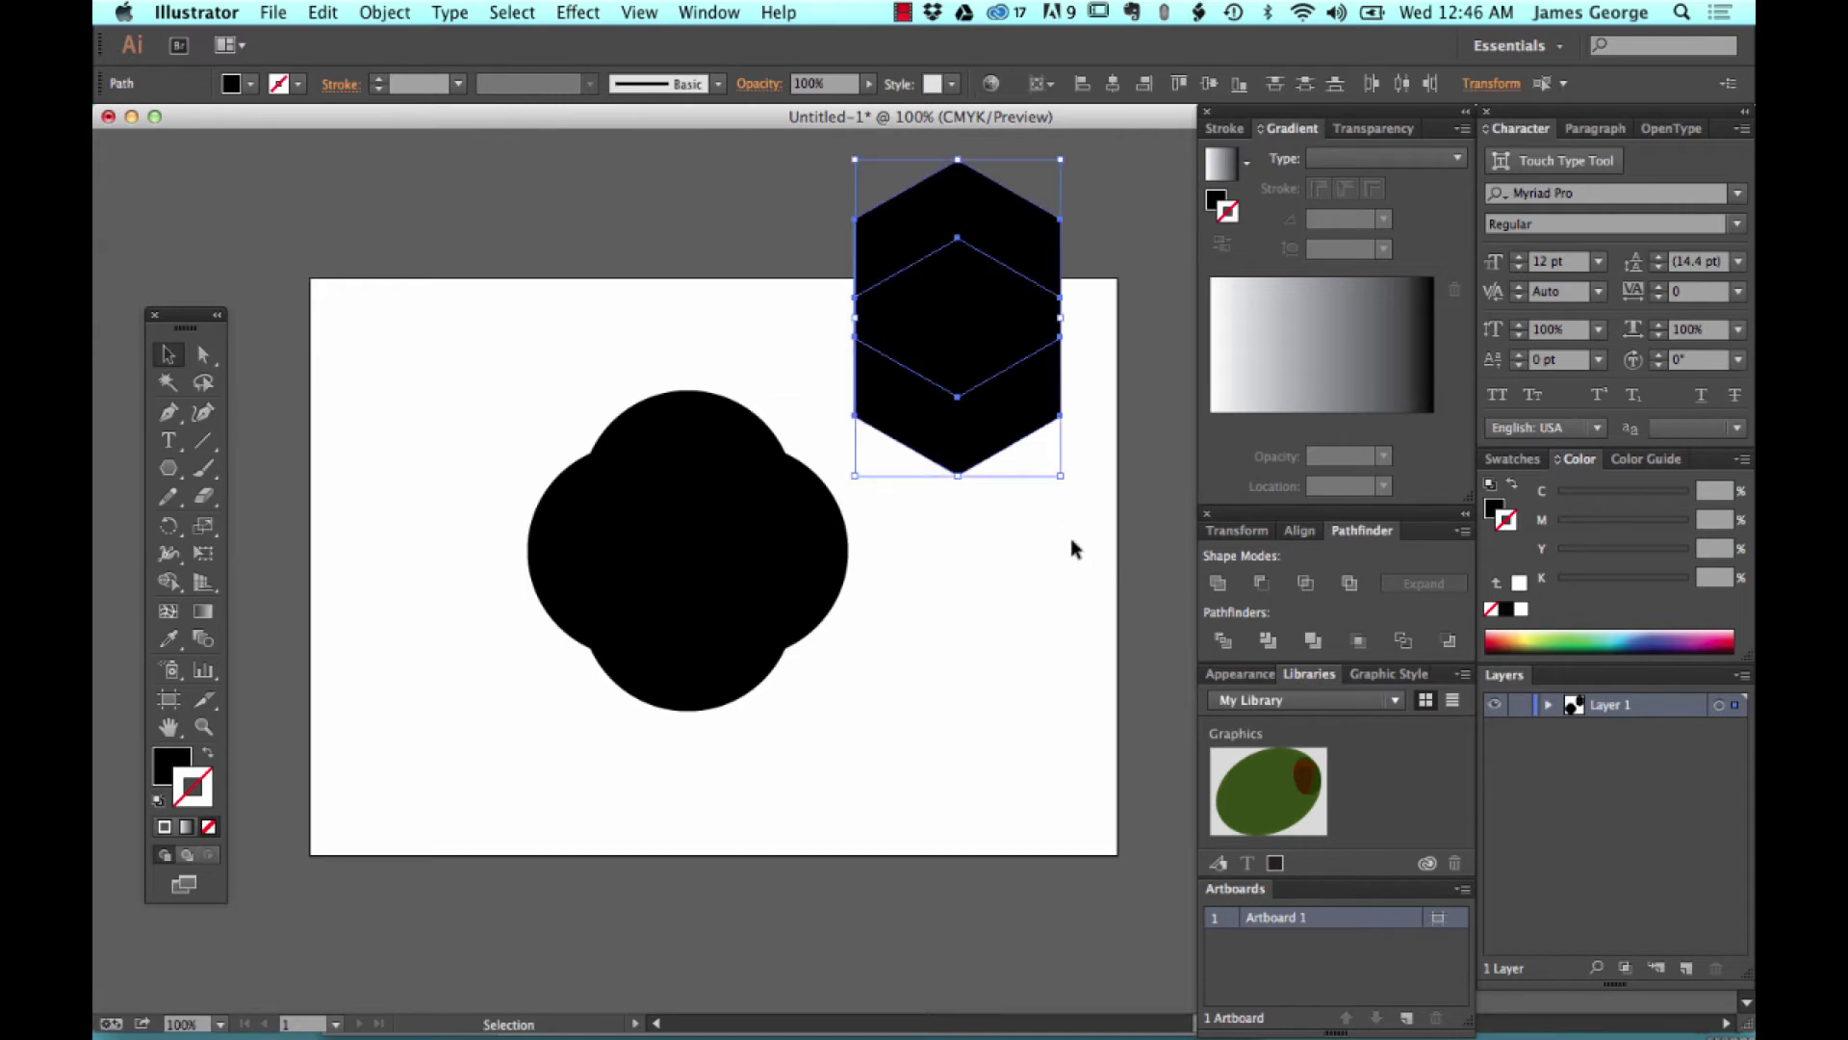
{"action": "left_click", "coordinate": [1061, 575]}
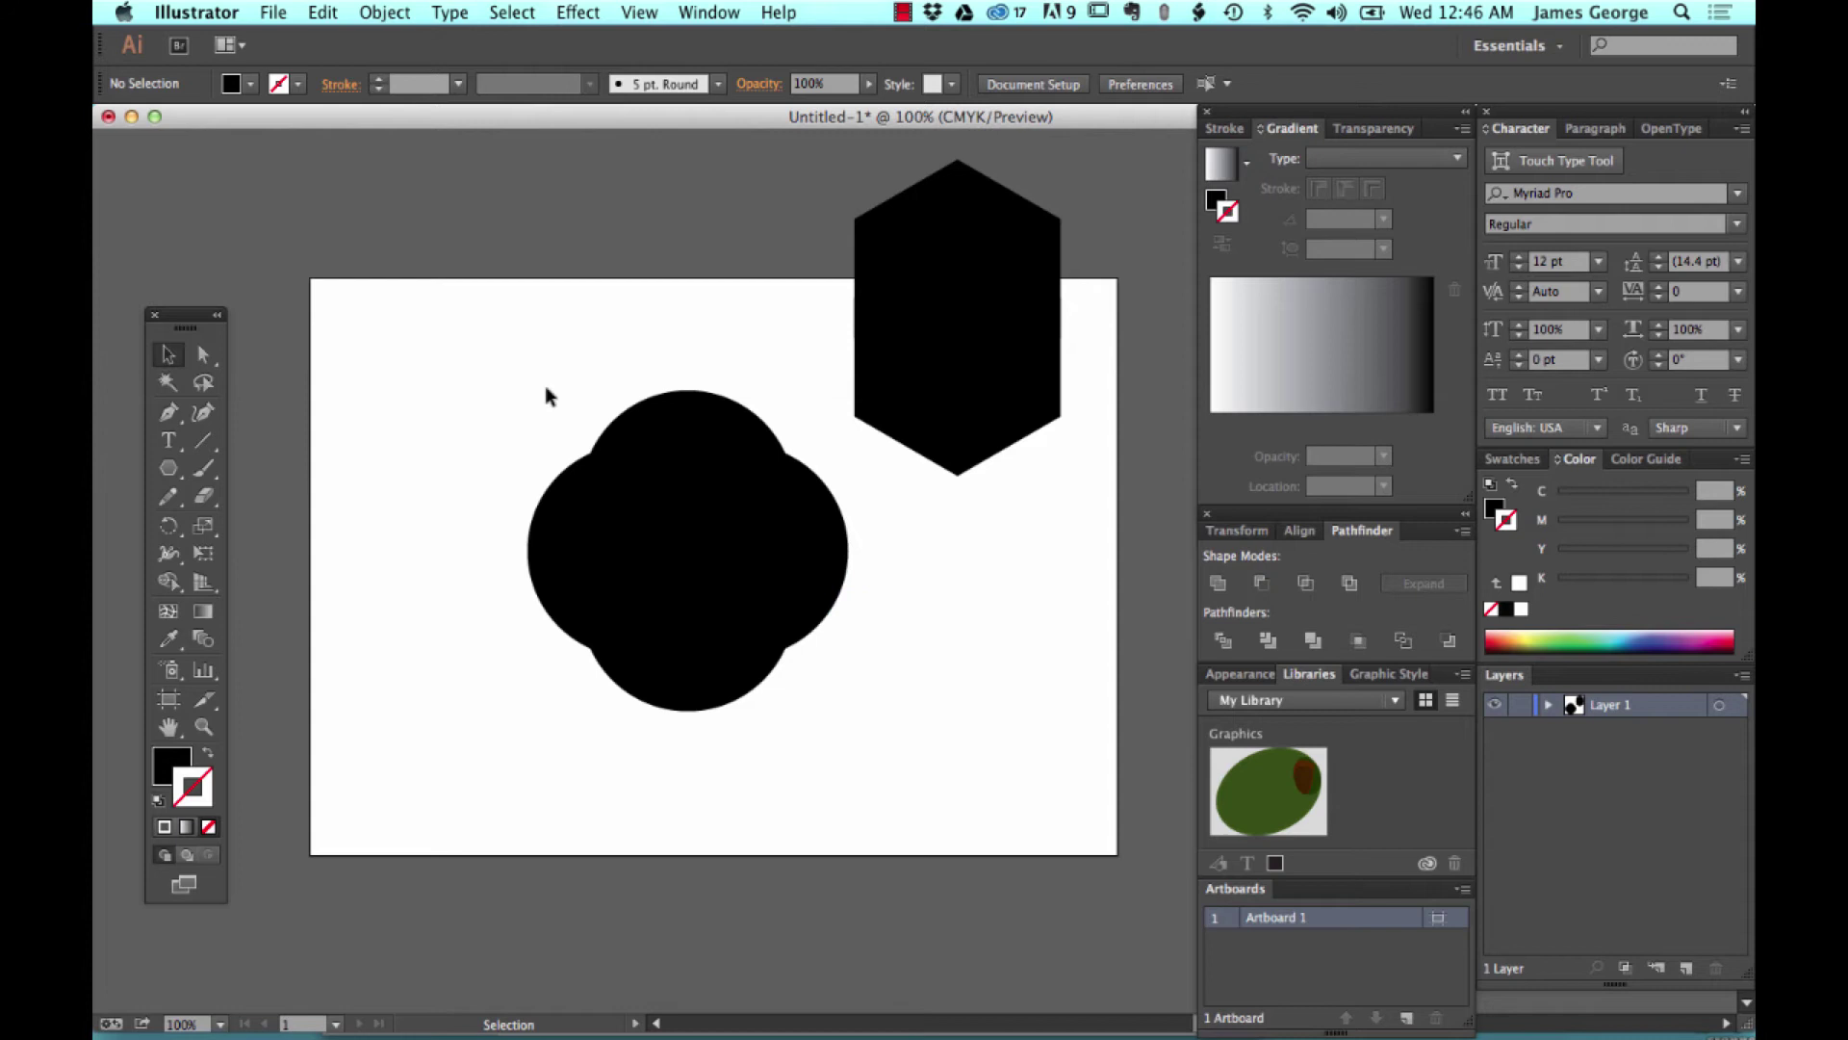
Delete the hexagon, then Divide the four overlapping circles into one group of pieces.
{"action": "left_click_drag", "start_coordinate": [516, 407], "coordinate": [812, 697]}
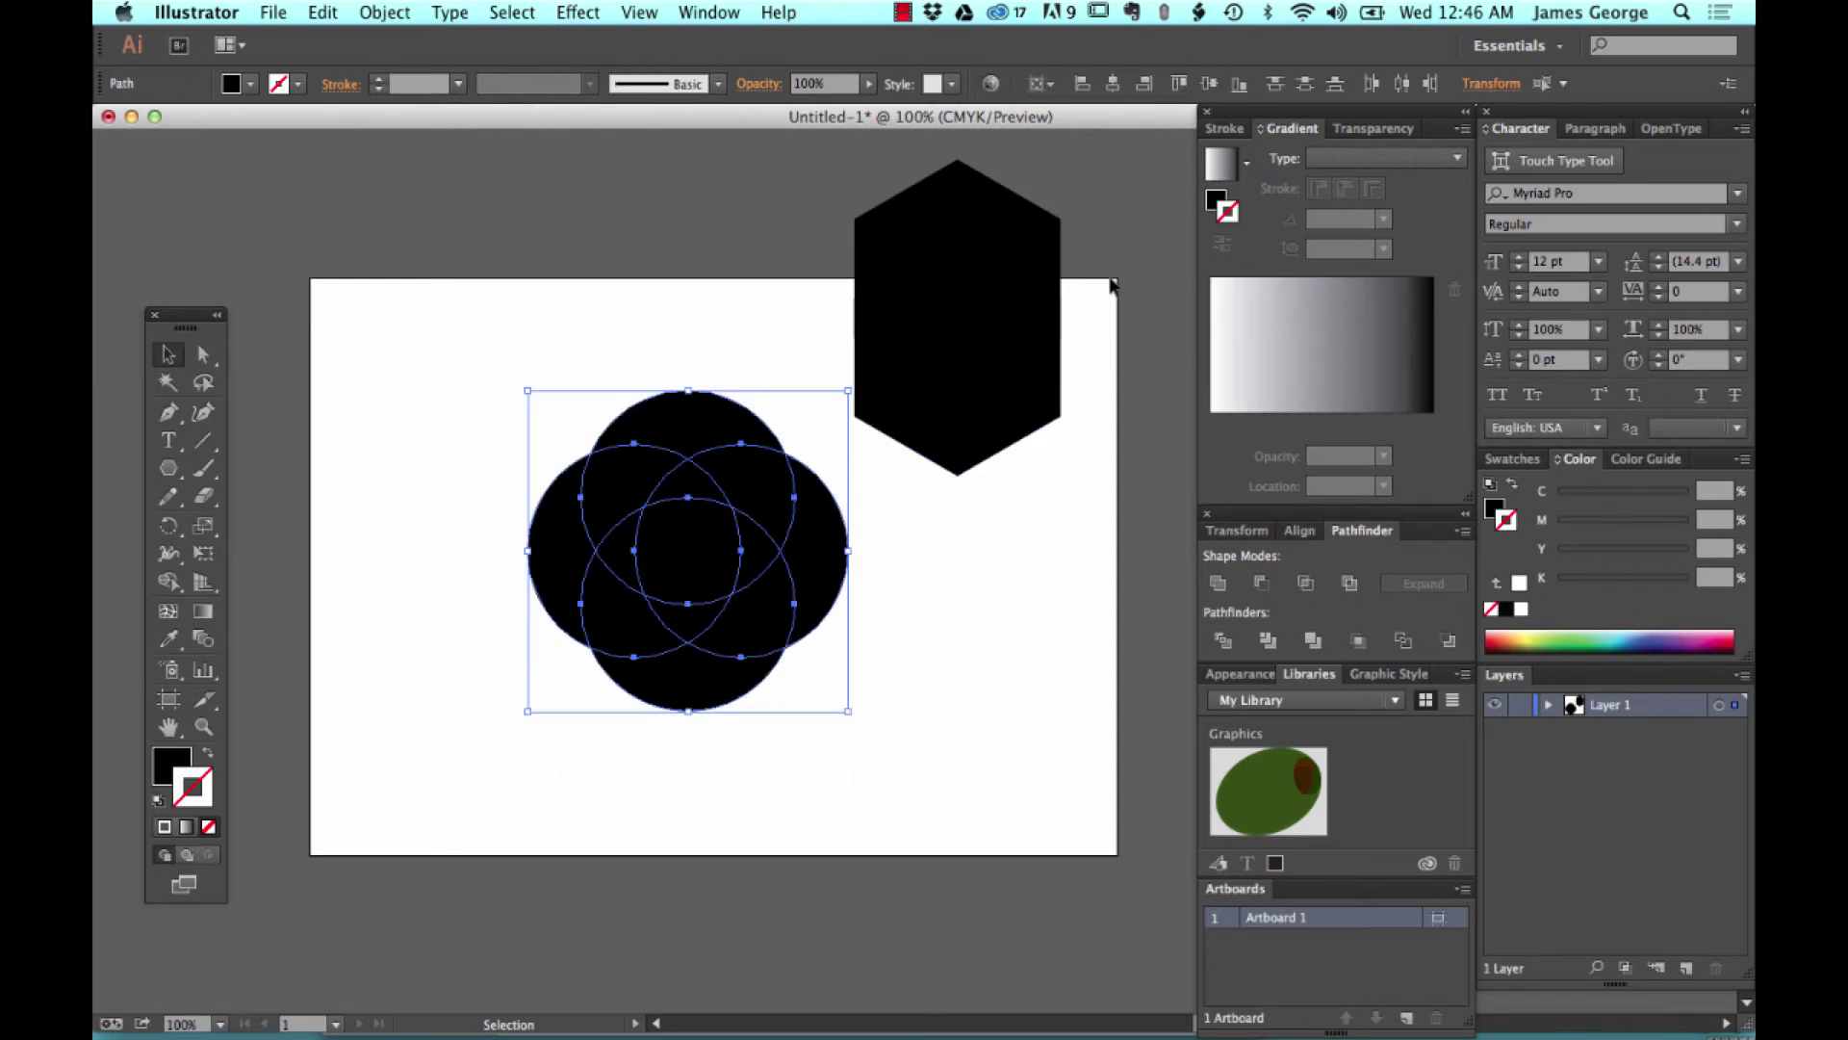
{"action": "left_click", "coordinate": [963, 317]}
{"action": "key", "text": "Delete"}
{"action": "left_click_drag", "start_coordinate": [864, 292], "coordinate": [570, 785]}
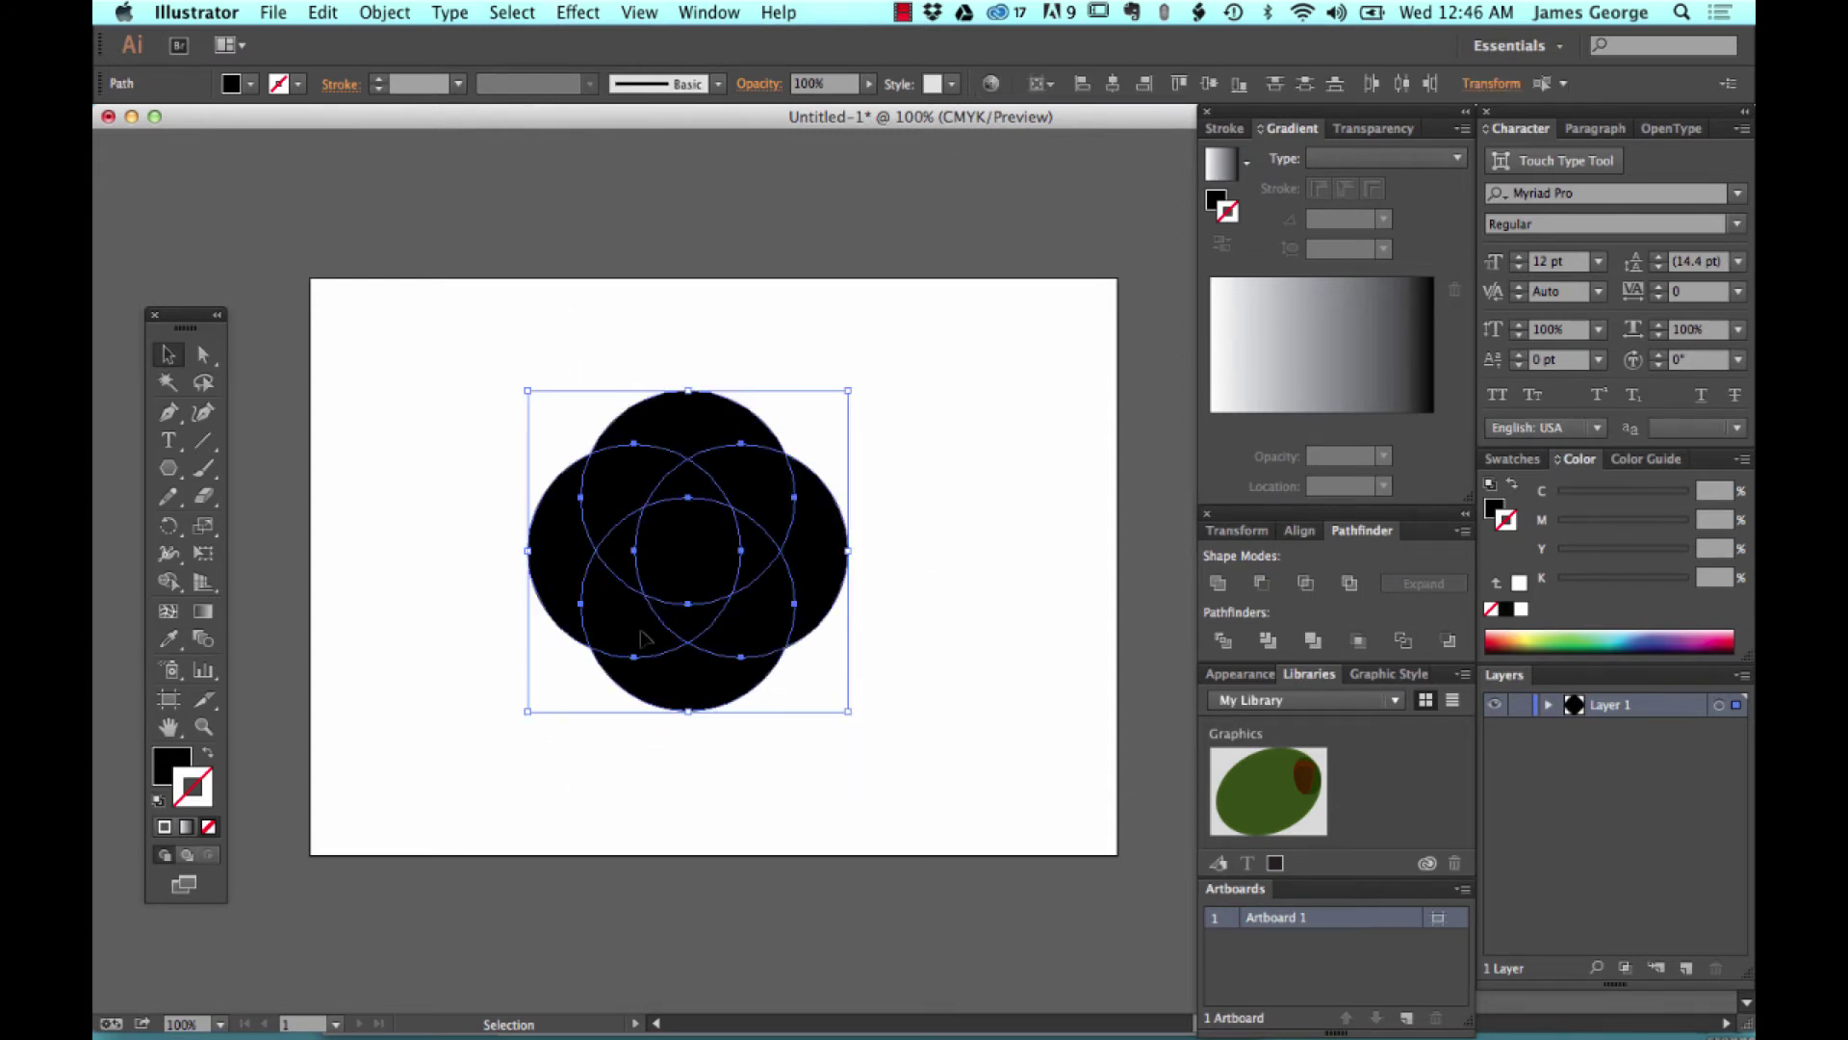
{"action": "left_click", "coordinate": [1221, 640]}
{"action": "left_click", "coordinate": [1001, 444]}
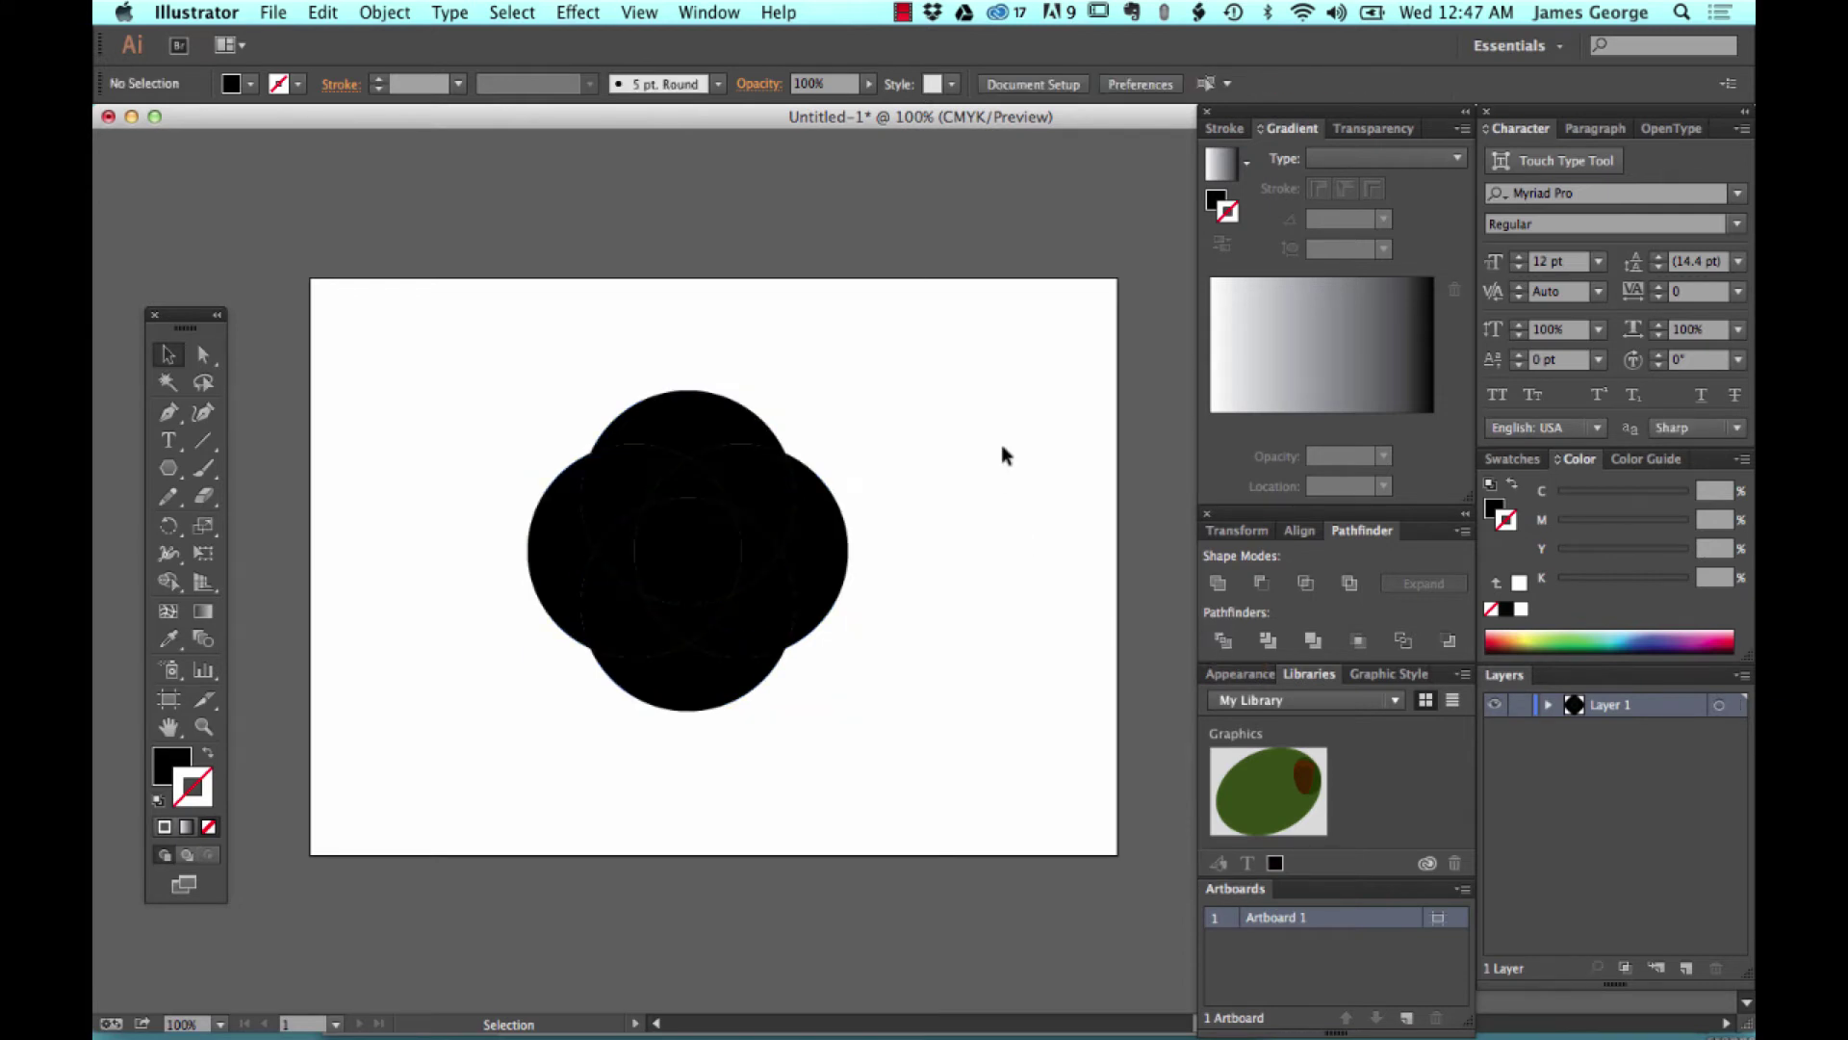
{"action": "left_click", "coordinate": [692, 436]}
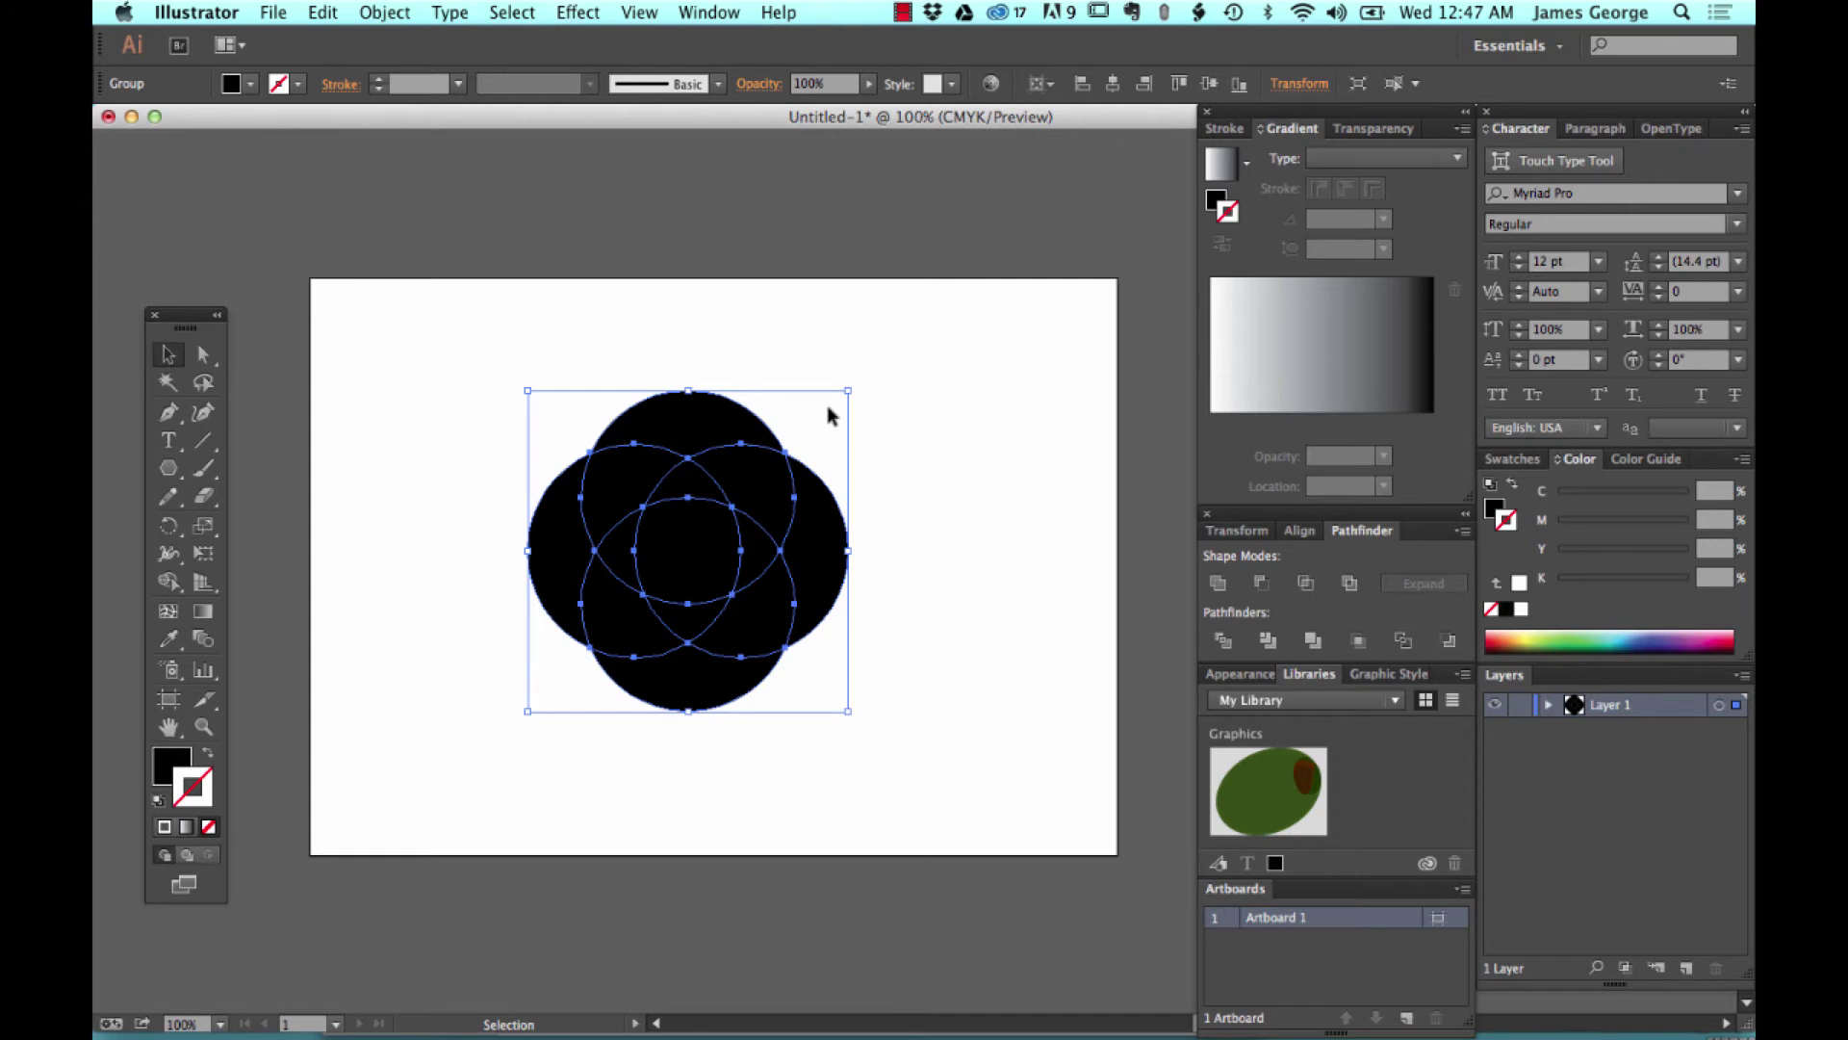
Select individual divided pieces of the clover: top lens, centre, upper-left, left and lower-right.
{"action": "key", "text": "a"}
{"action": "key", "text": "super"}
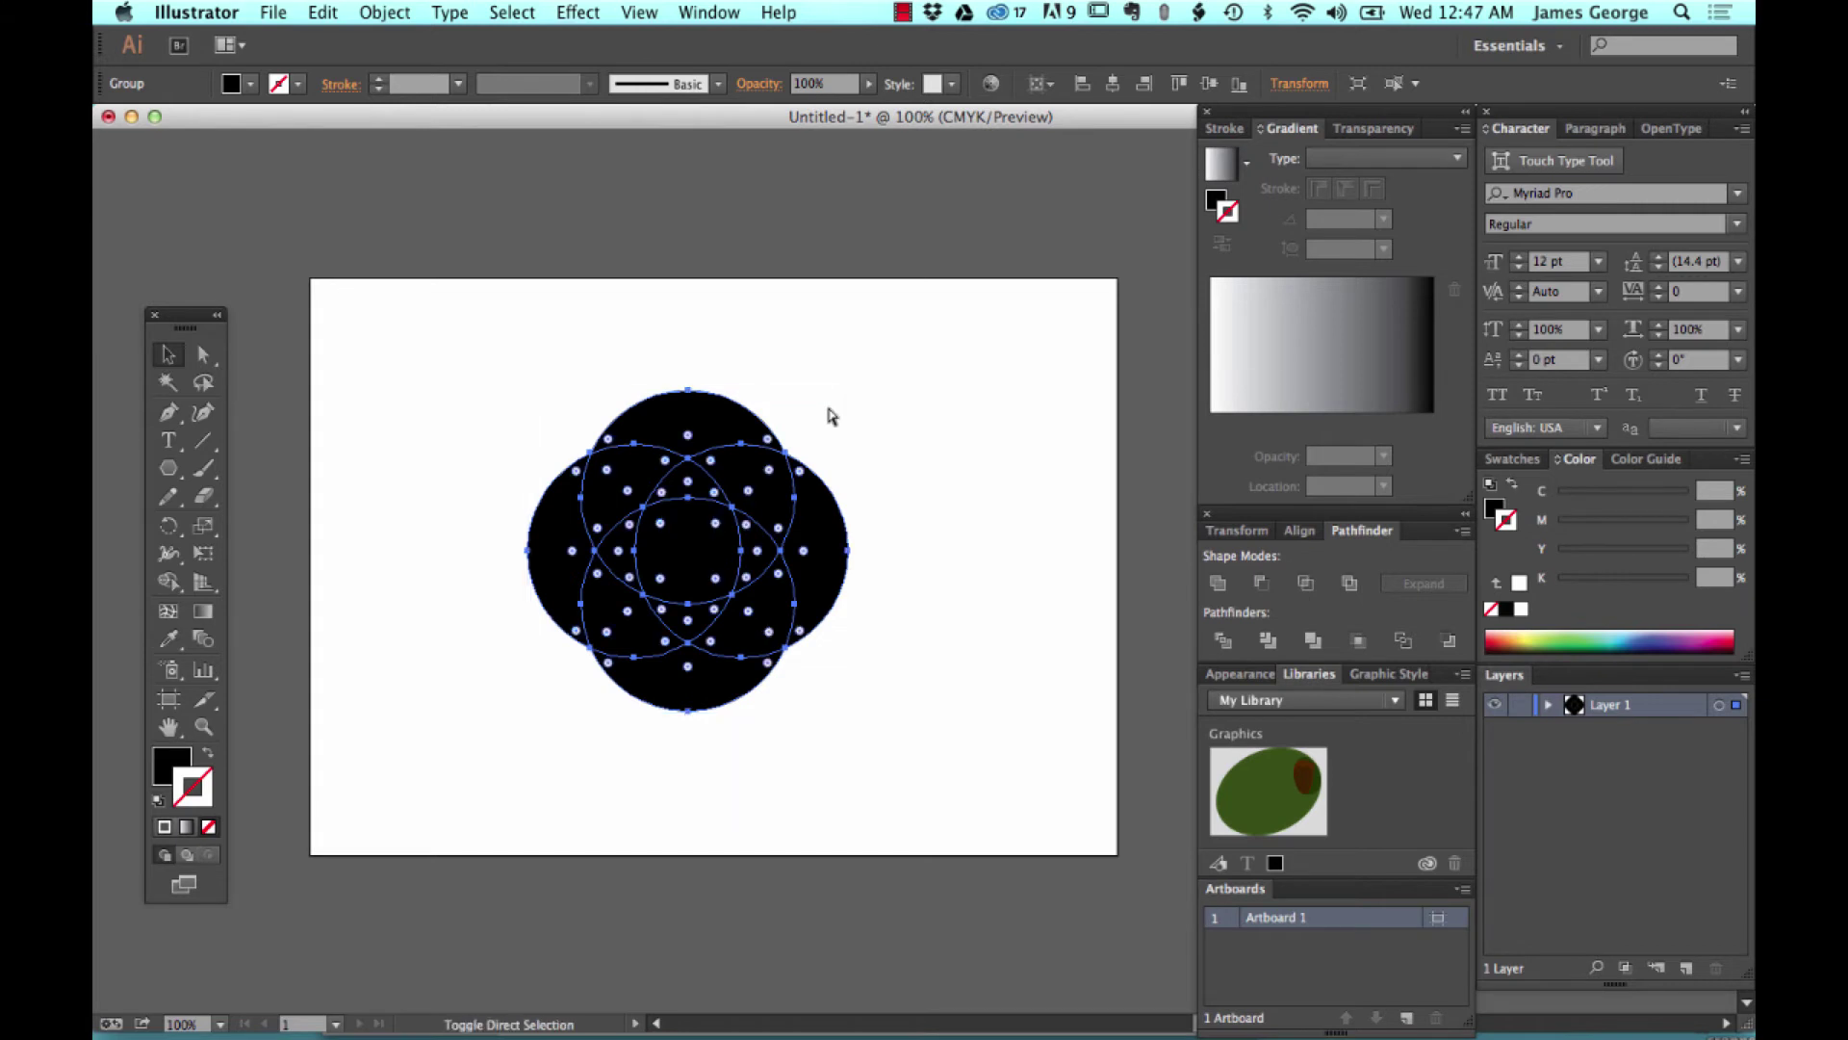
{"action": "key", "text": "v"}
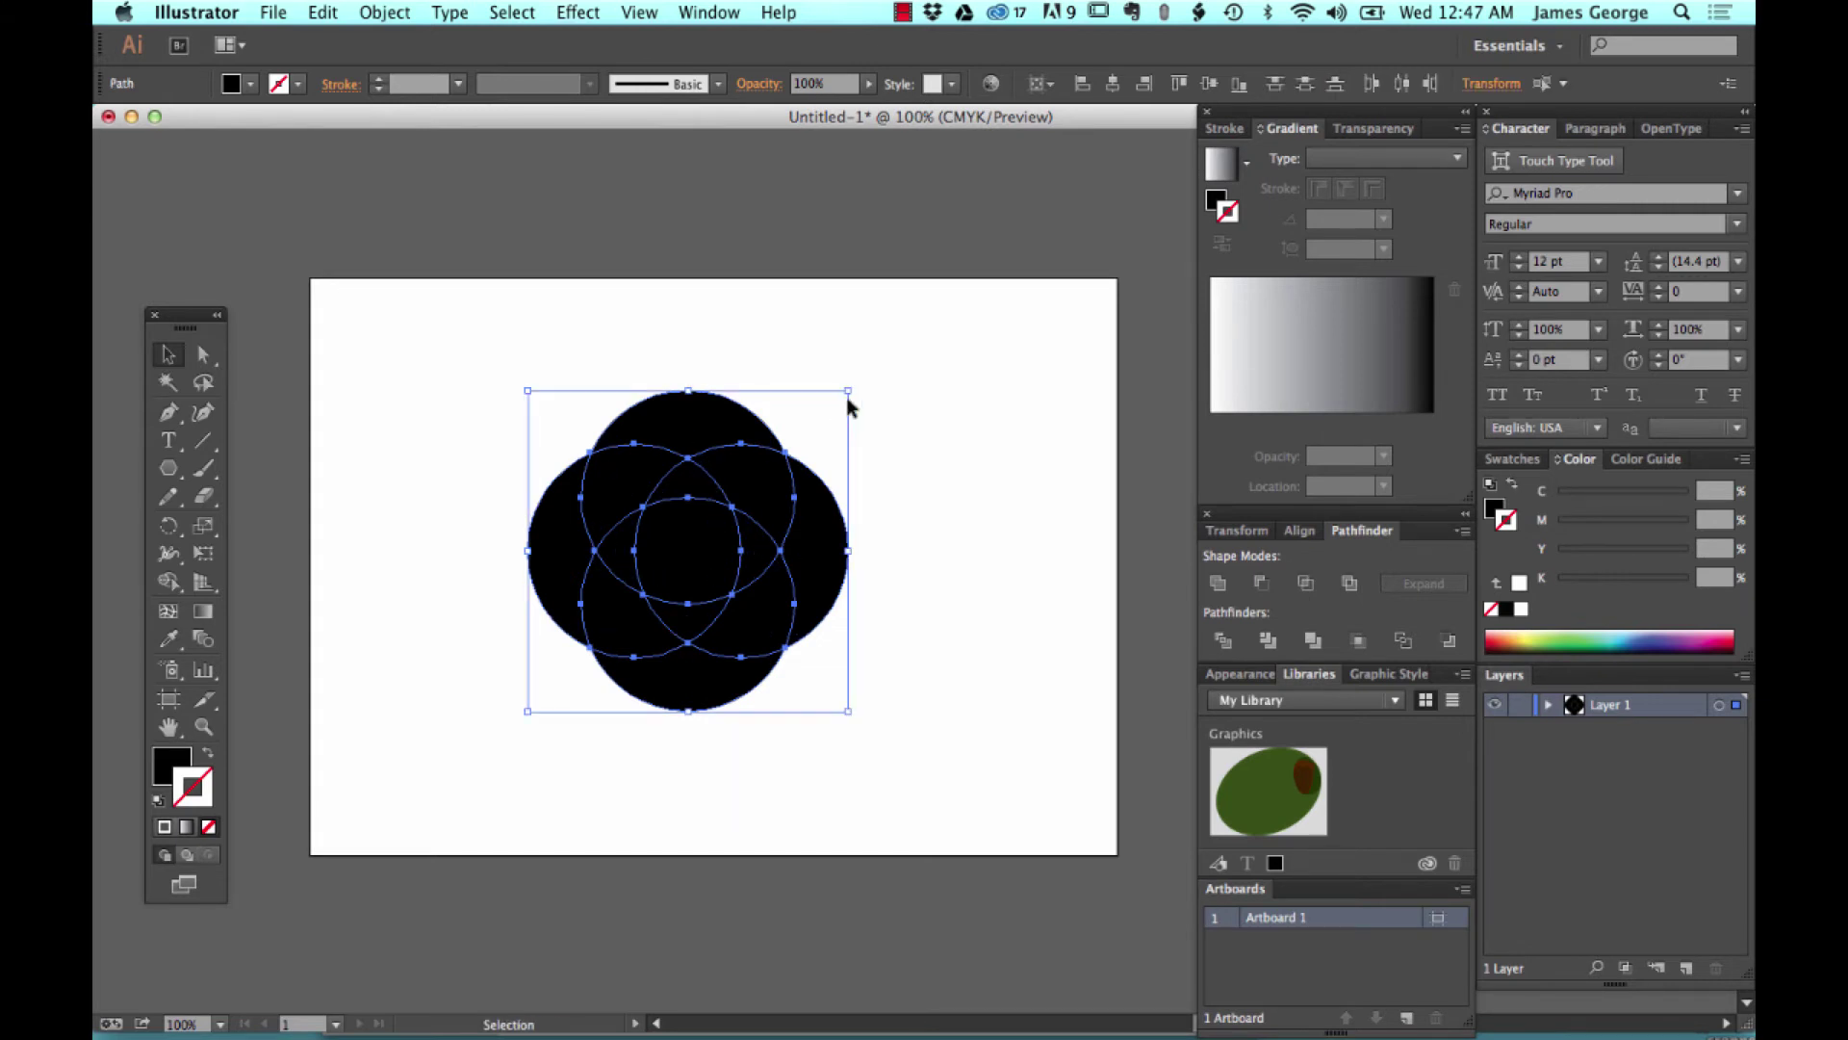
{"action": "left_click", "coordinate": [965, 394]}
{"action": "left_click", "coordinate": [709, 412]}
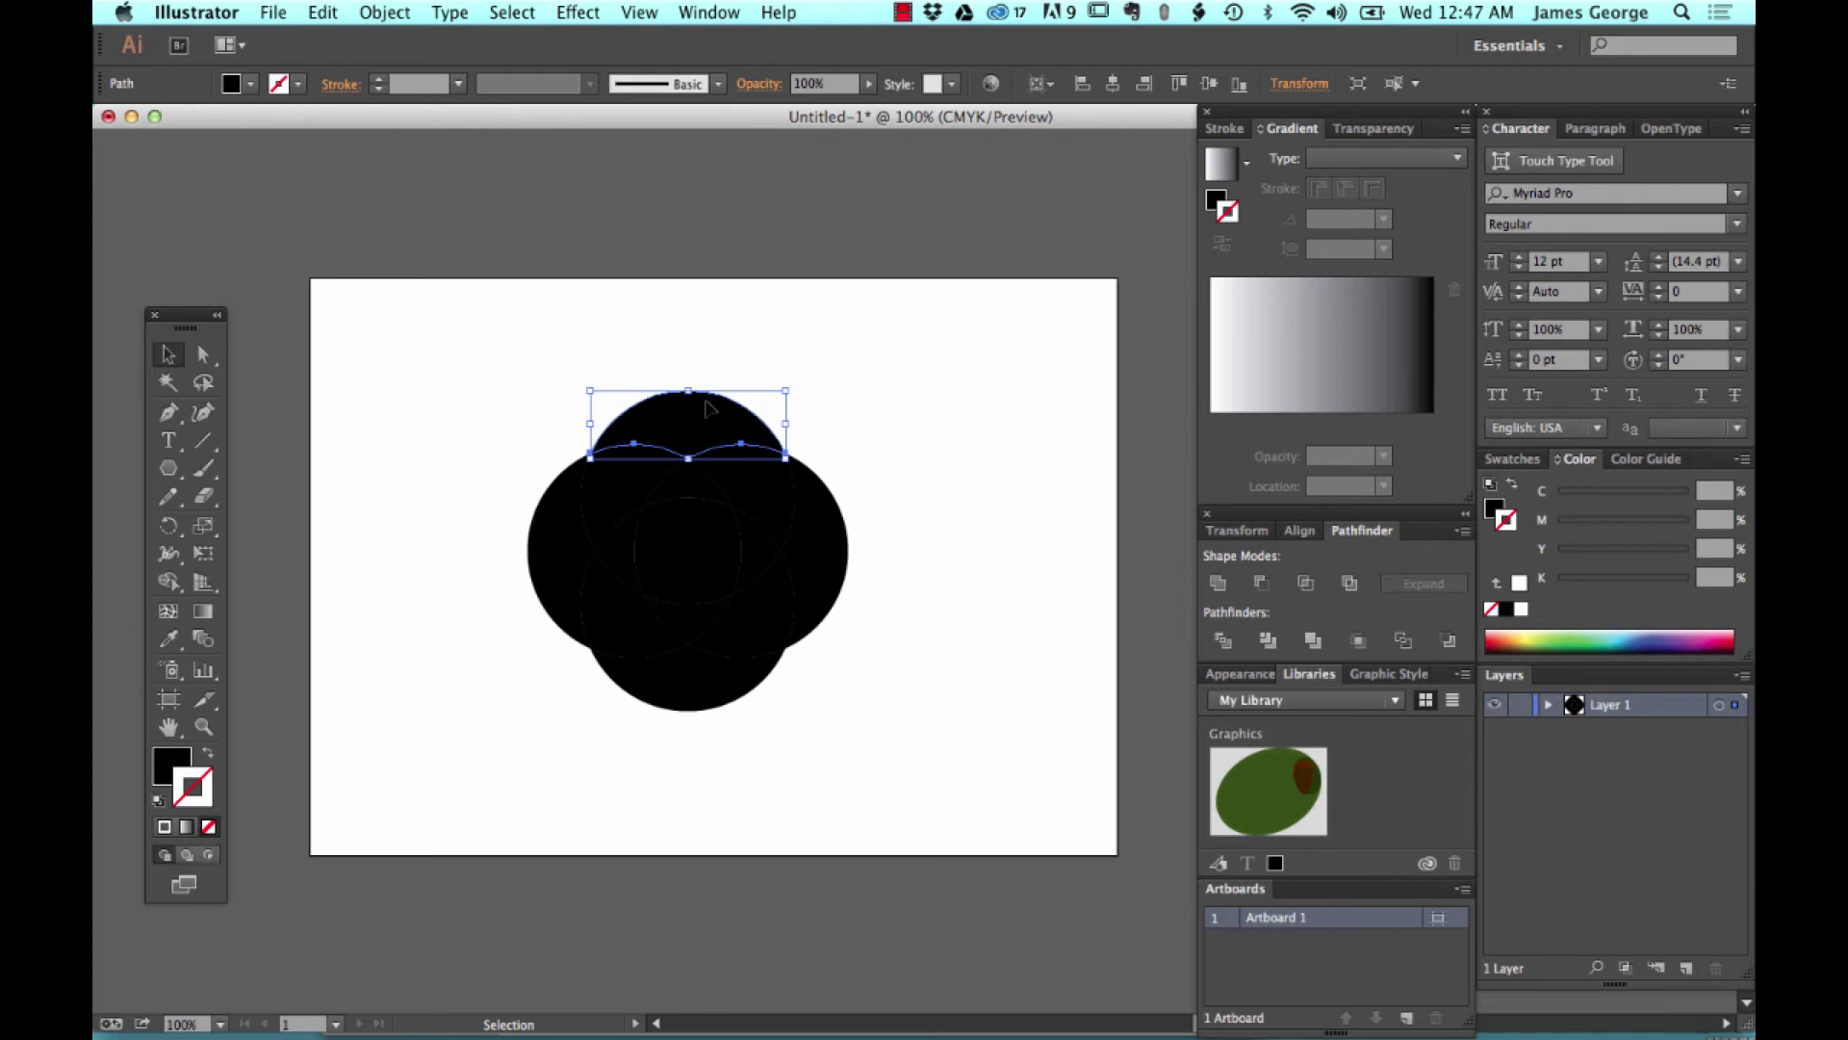
{"action": "left_click", "coordinate": [704, 527]}
{"action": "left_click", "coordinate": [597, 505]}
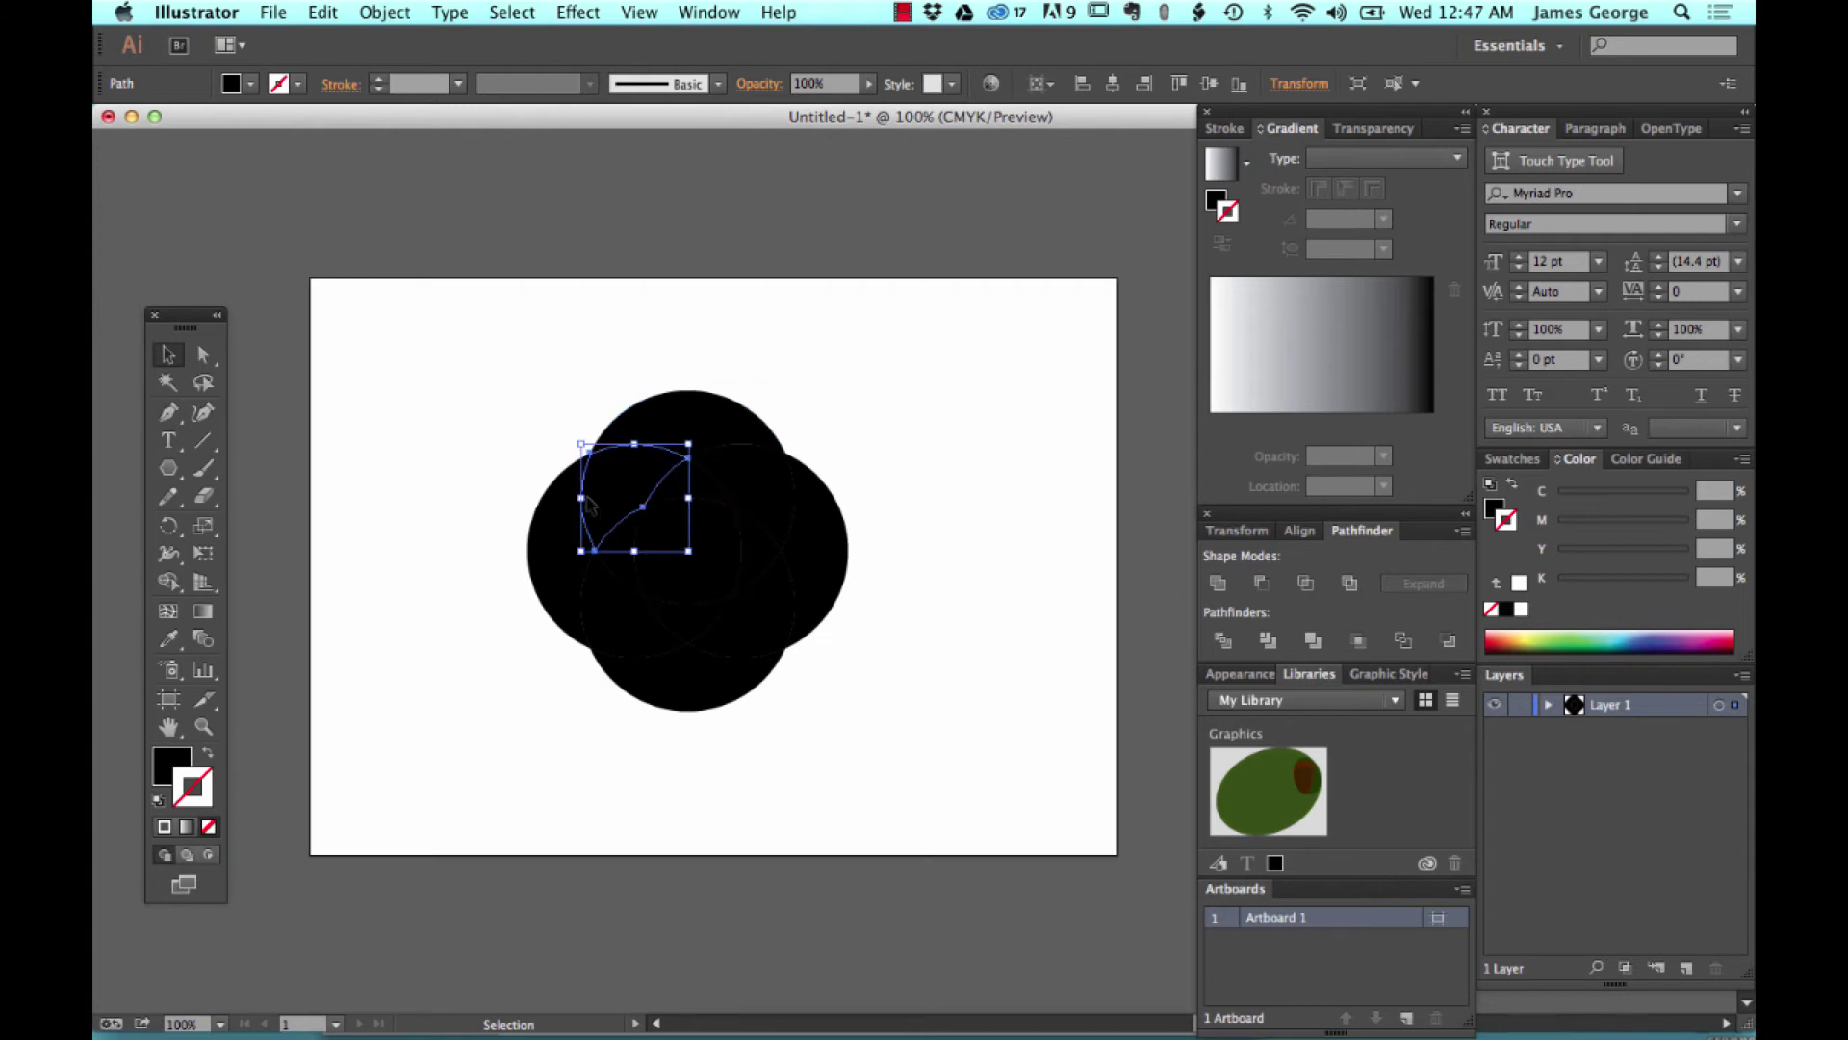
{"action": "left_click", "coordinate": [554, 555]}
{"action": "left_click", "coordinate": [686, 559]}
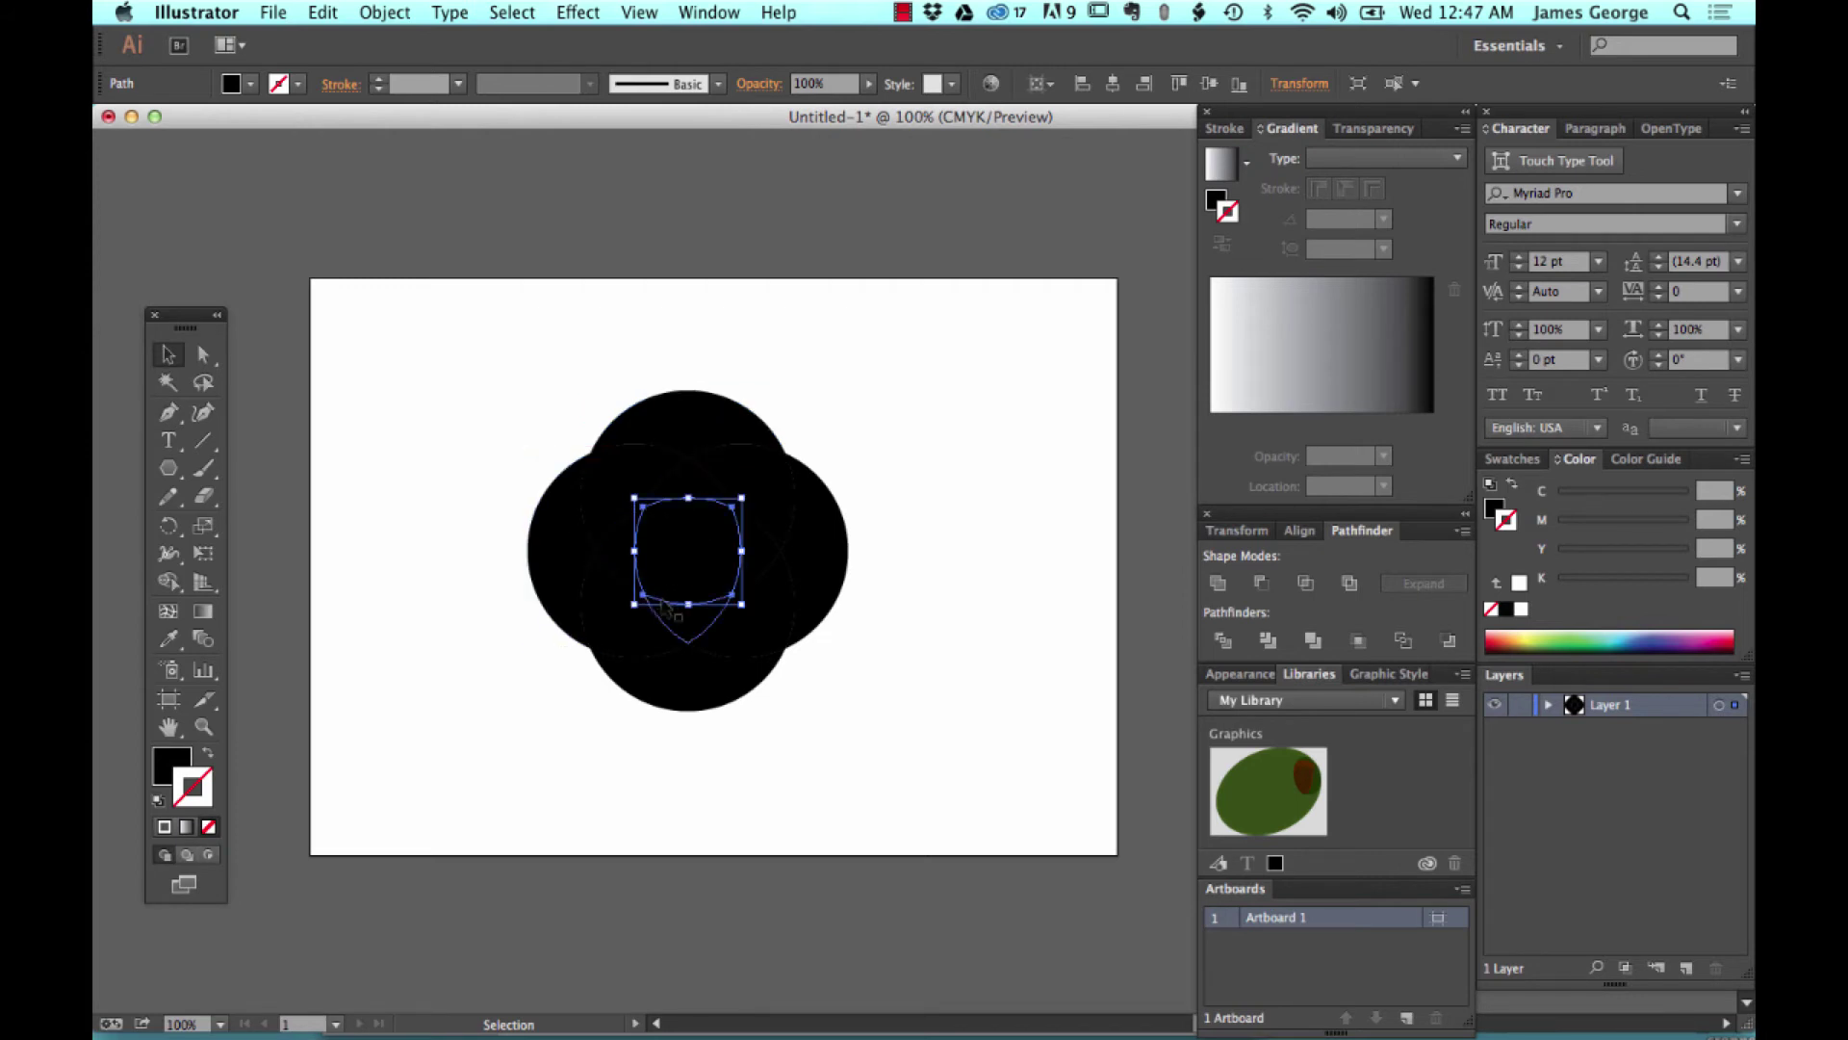
{"action": "left_click", "coordinate": [701, 637]}
Delete the lower-left, lower-right, upper-right, upper-left and central pieces to form an interlaced ring.
{"action": "left_click", "coordinate": [652, 638]}
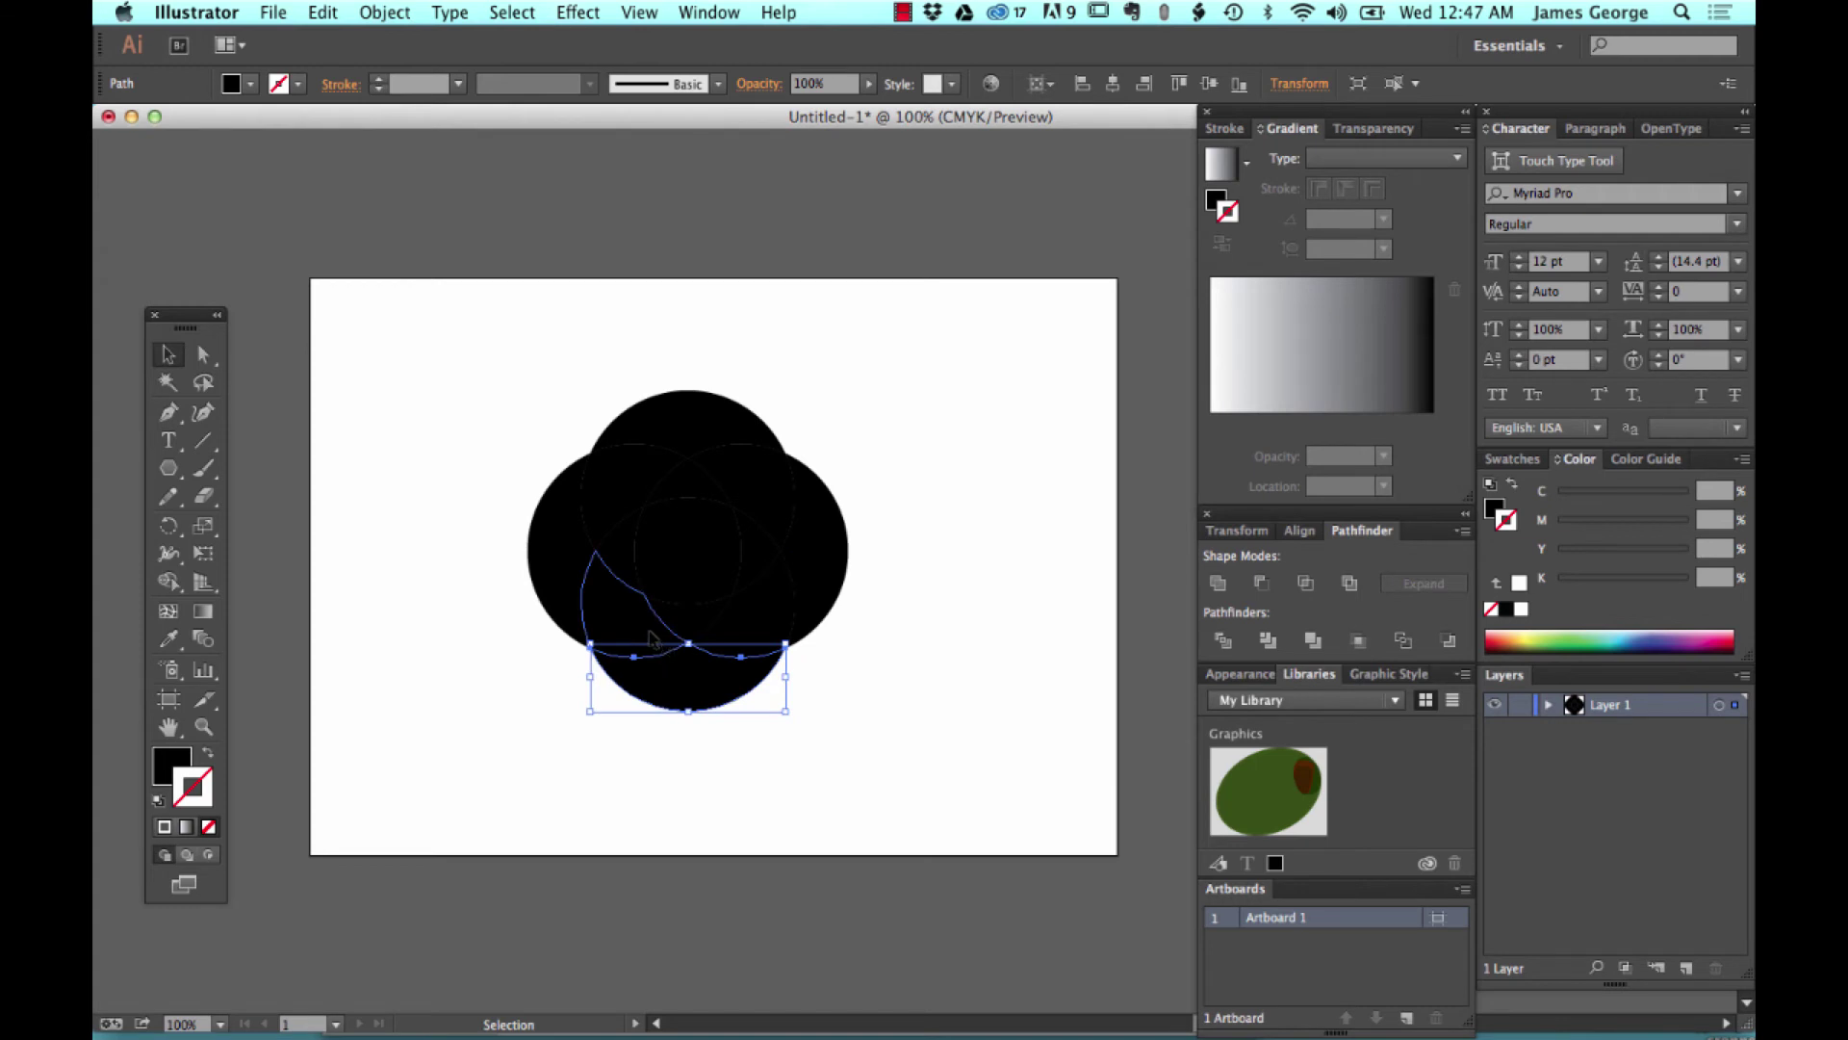
{"action": "key", "text": "Delete"}
{"action": "left_click", "coordinate": [770, 625]}
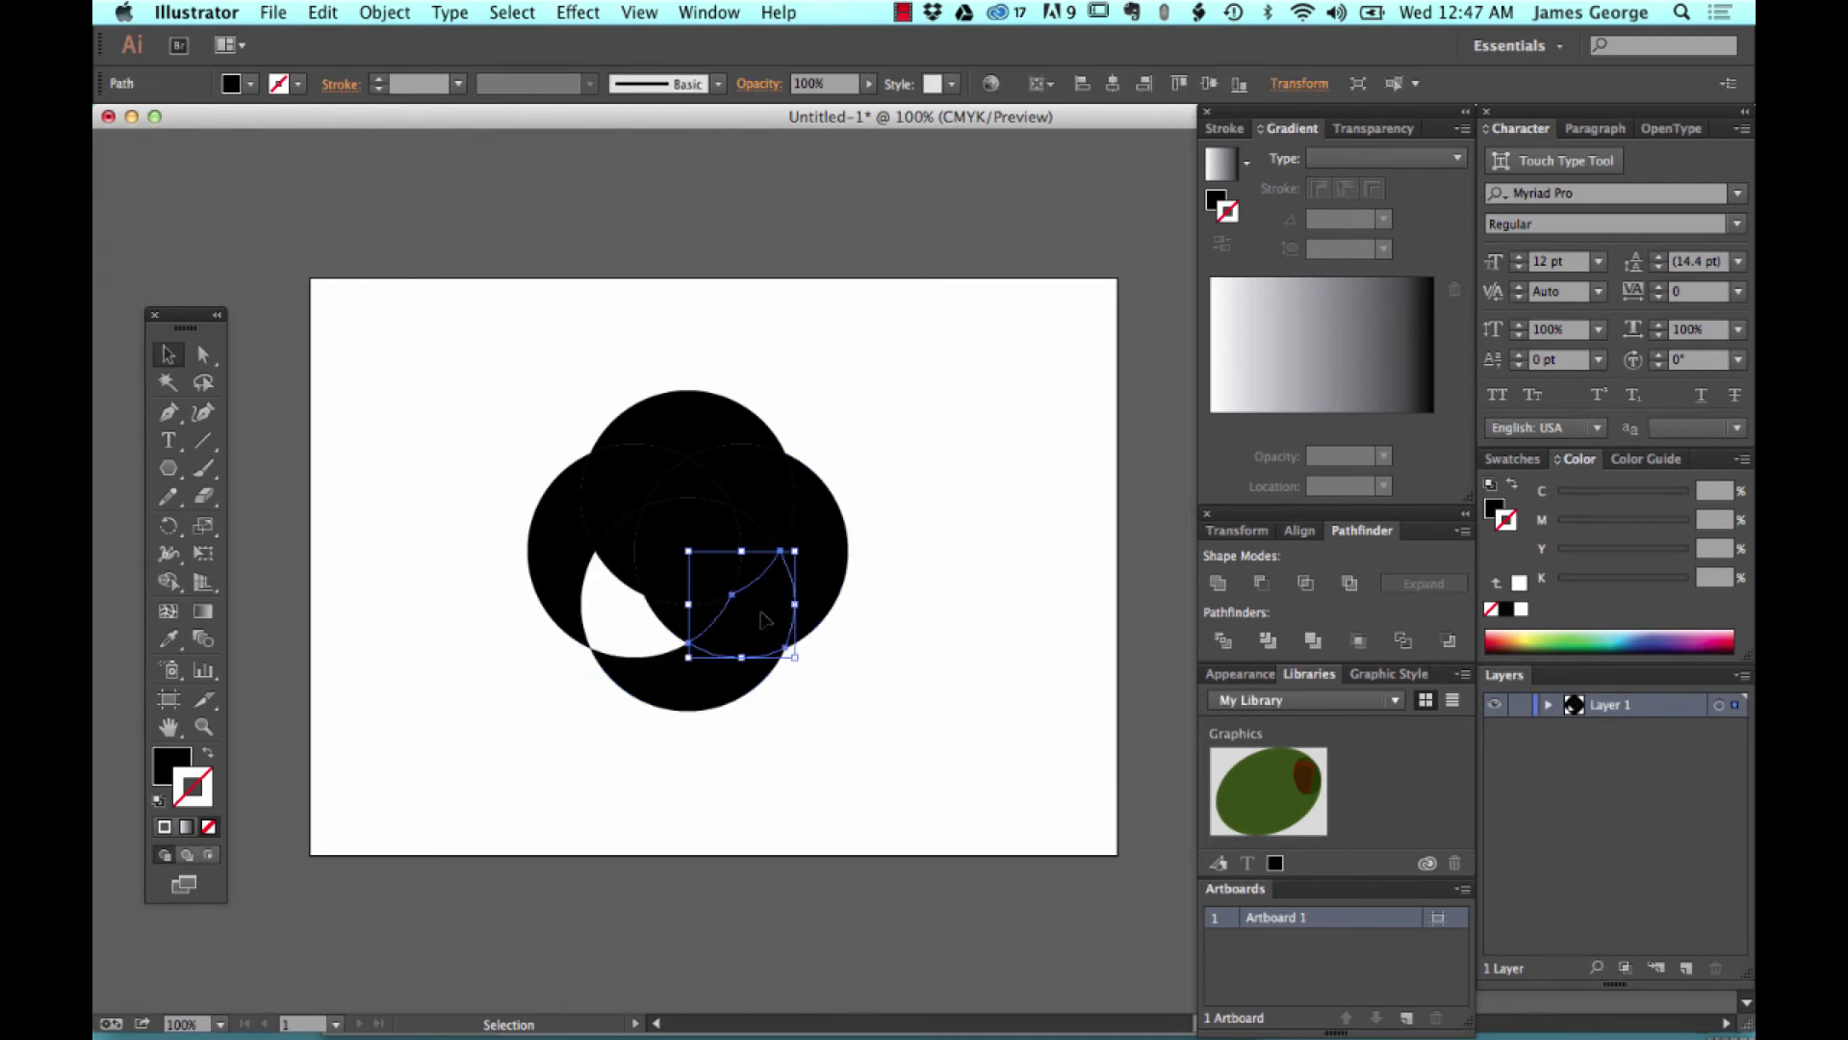
{"action": "key", "text": "Delete"}
{"action": "left_click", "coordinate": [778, 518]}
{"action": "key", "text": "Delete"}
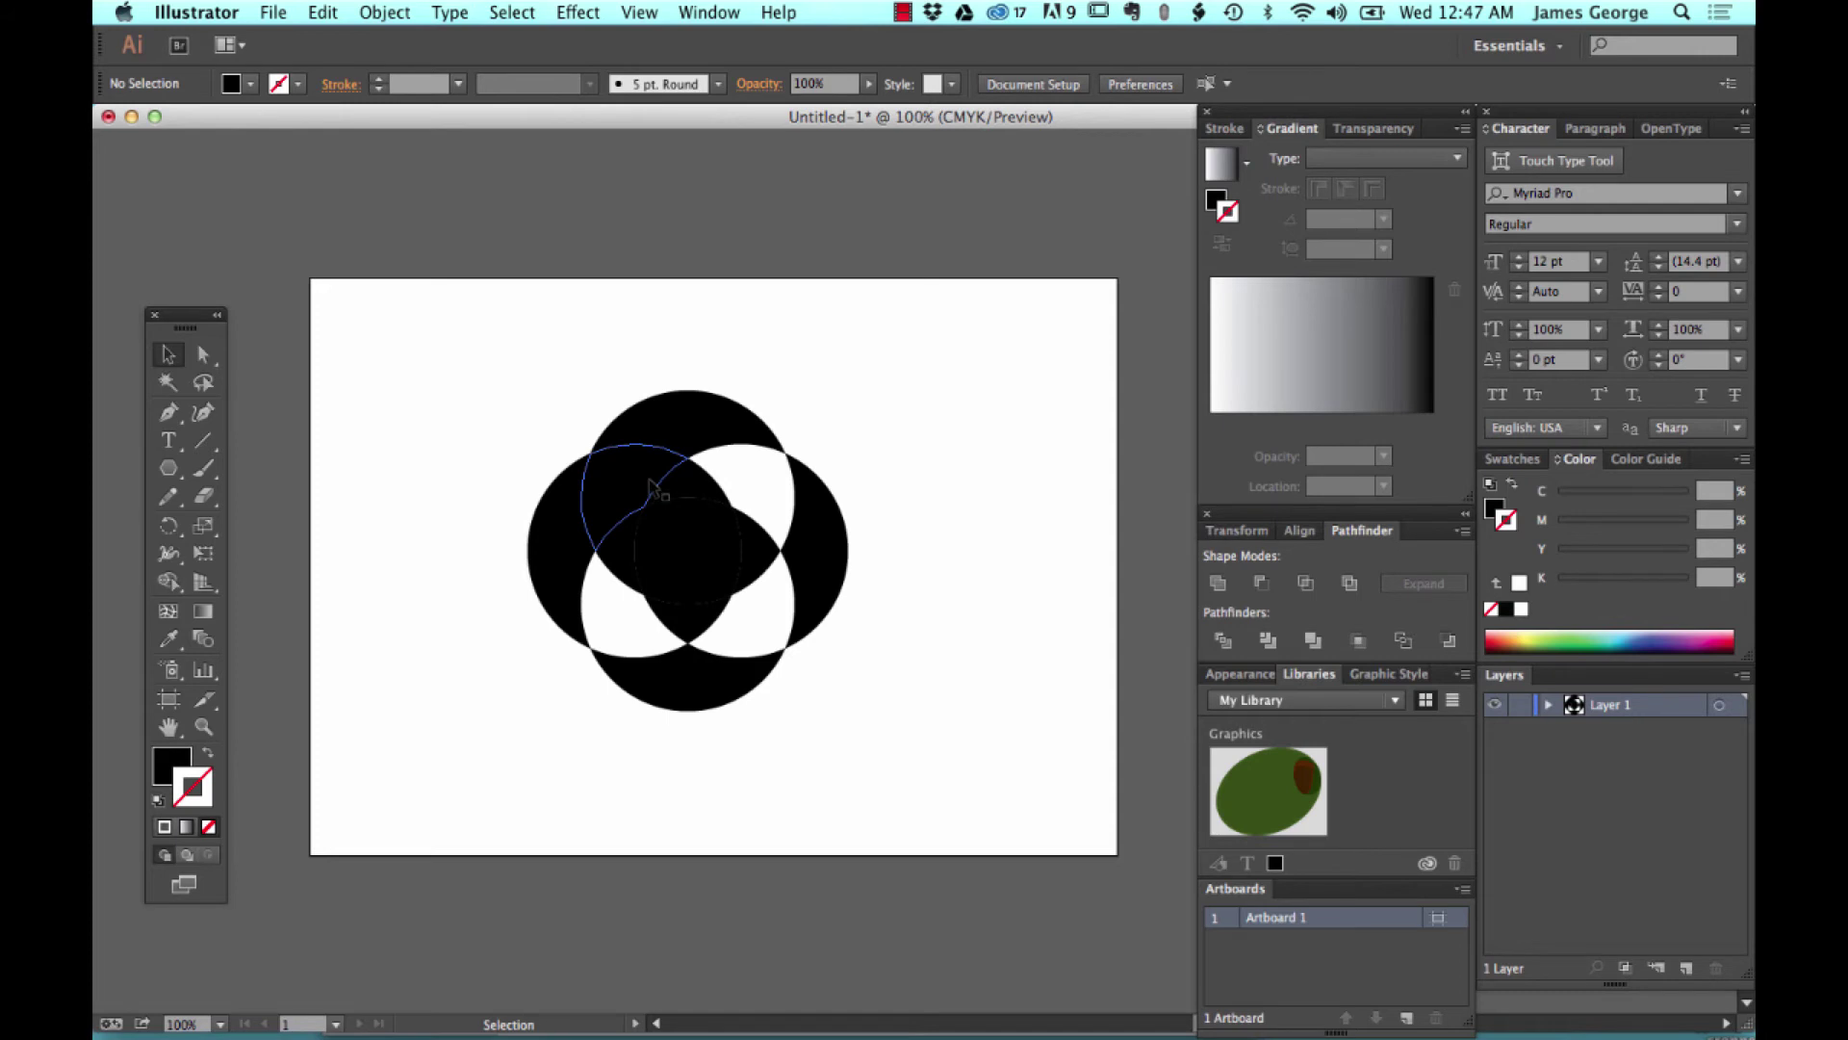
{"action": "left_click", "coordinate": [650, 487]}
{"action": "key", "text": "Delete"}
{"action": "left_click", "coordinate": [689, 538]}
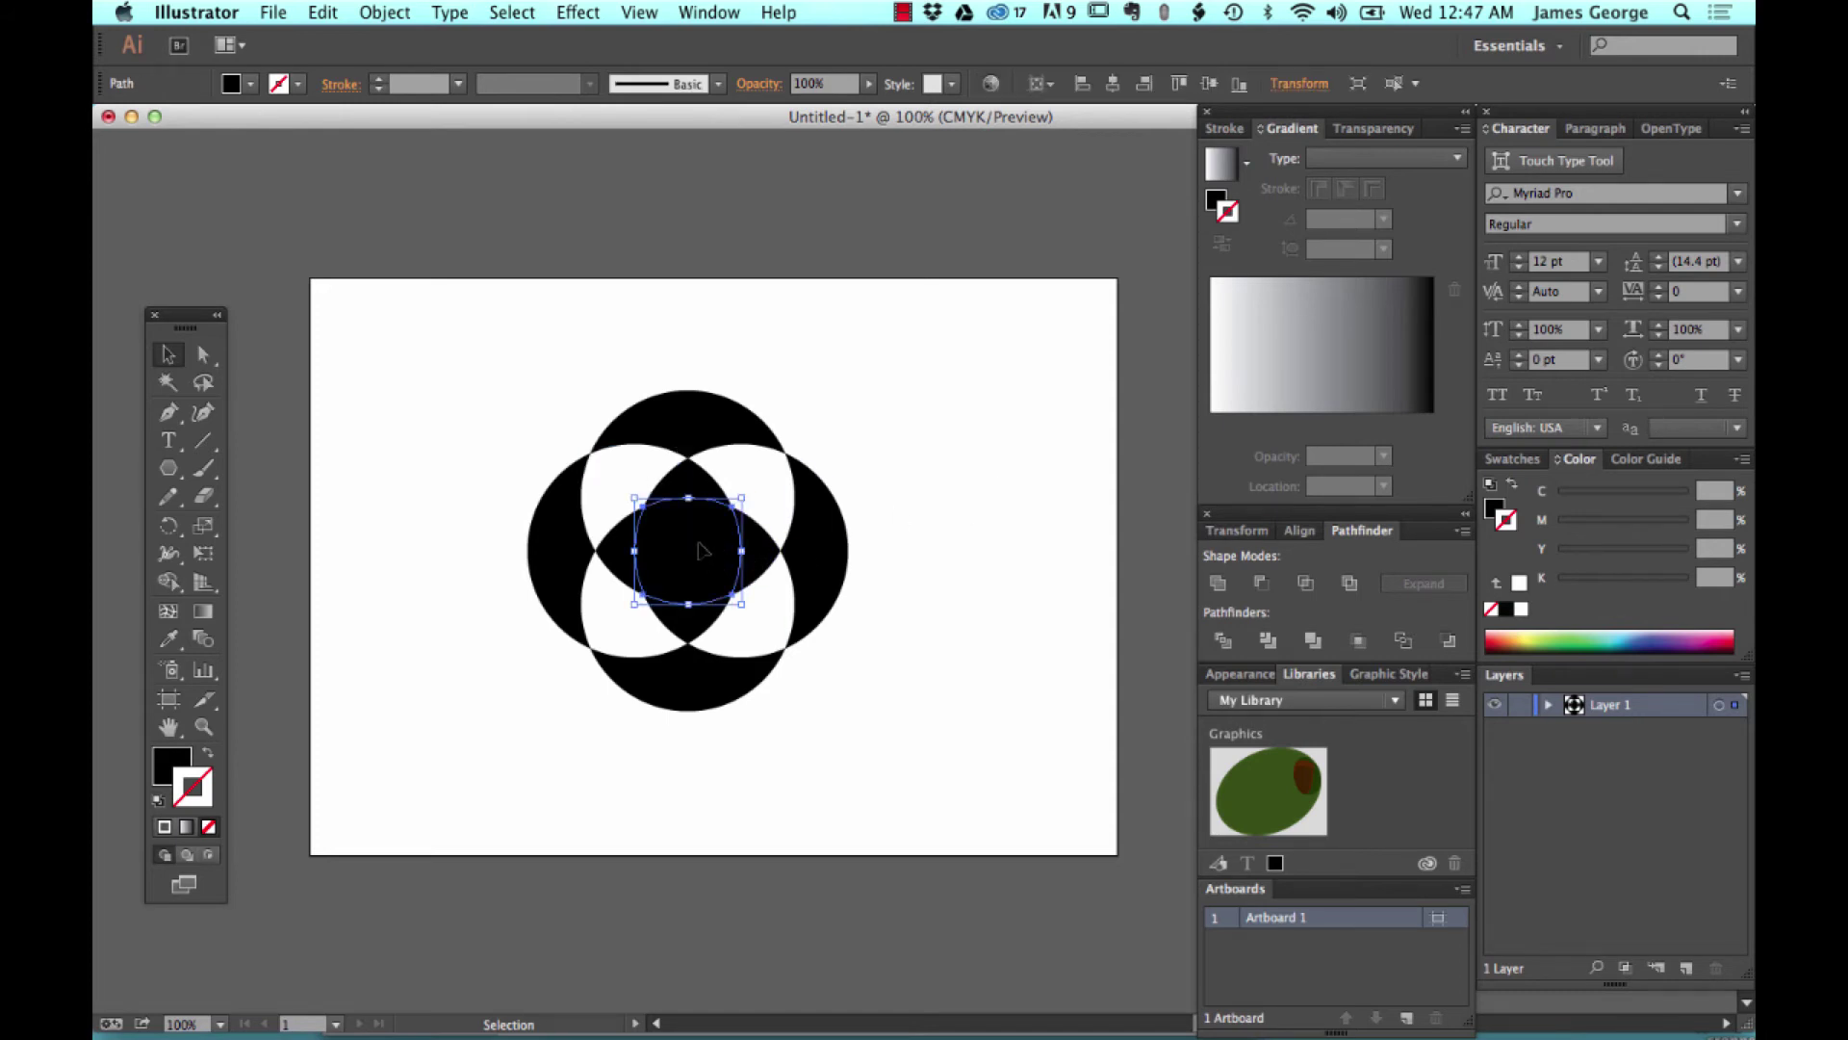
{"action": "key", "text": "Delete"}
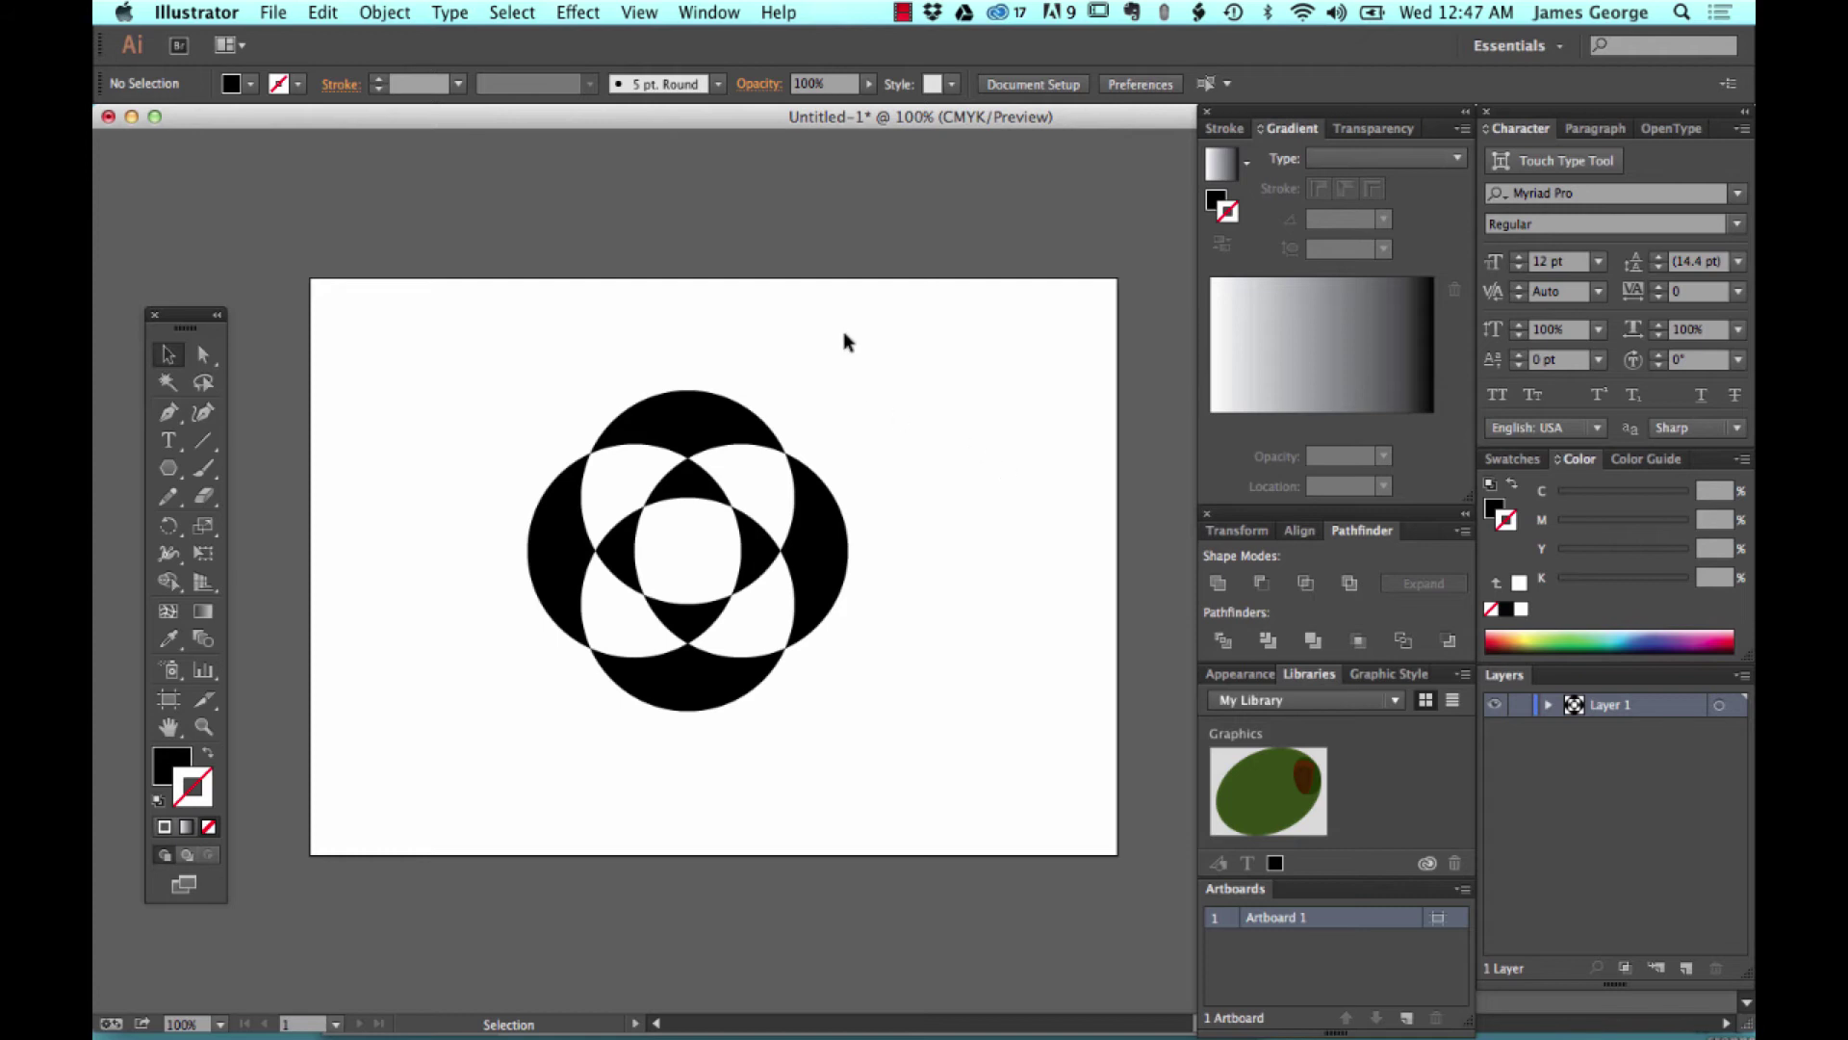
Undo the piece deletions back to four circles, then marquee-select all four.
{"action": "left_click_drag", "start_coordinate": [888, 347], "coordinate": [452, 752]}
{"action": "key", "text": "a"}
{"action": "key", "text": "super+alt+shift+8"}
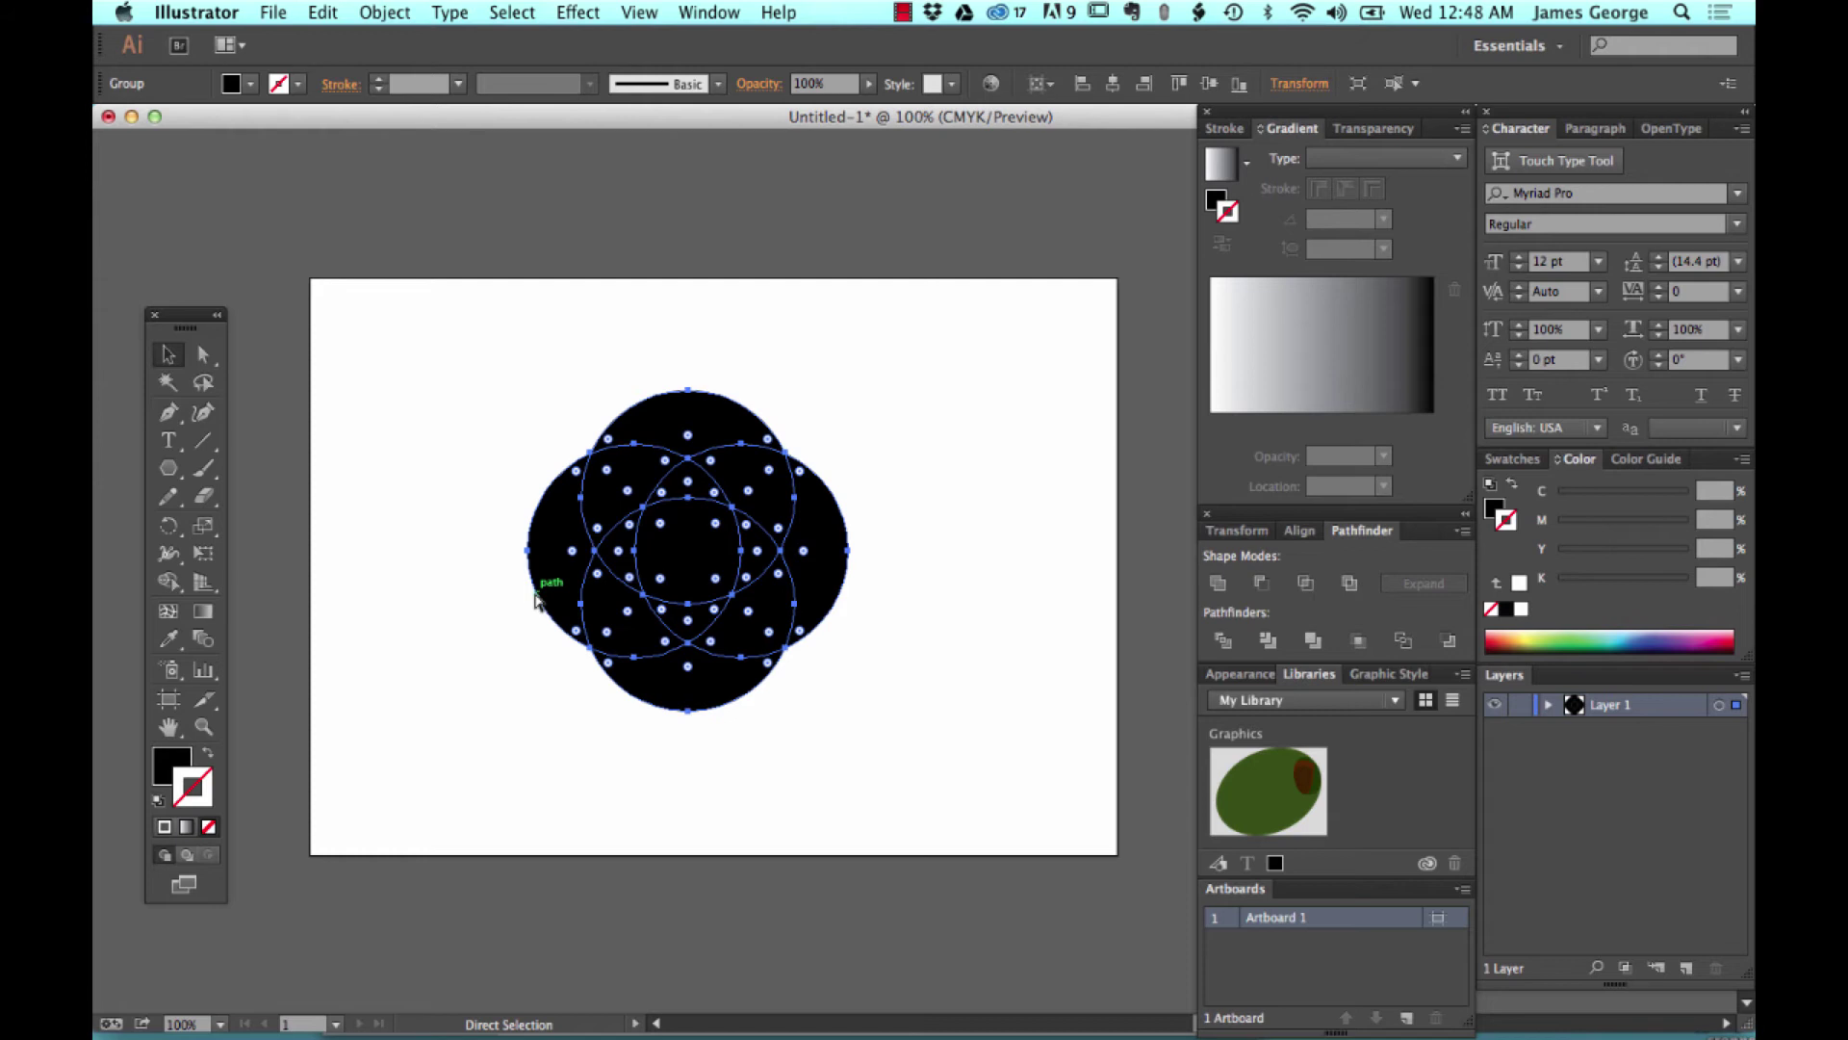
{"action": "key", "text": "v"}
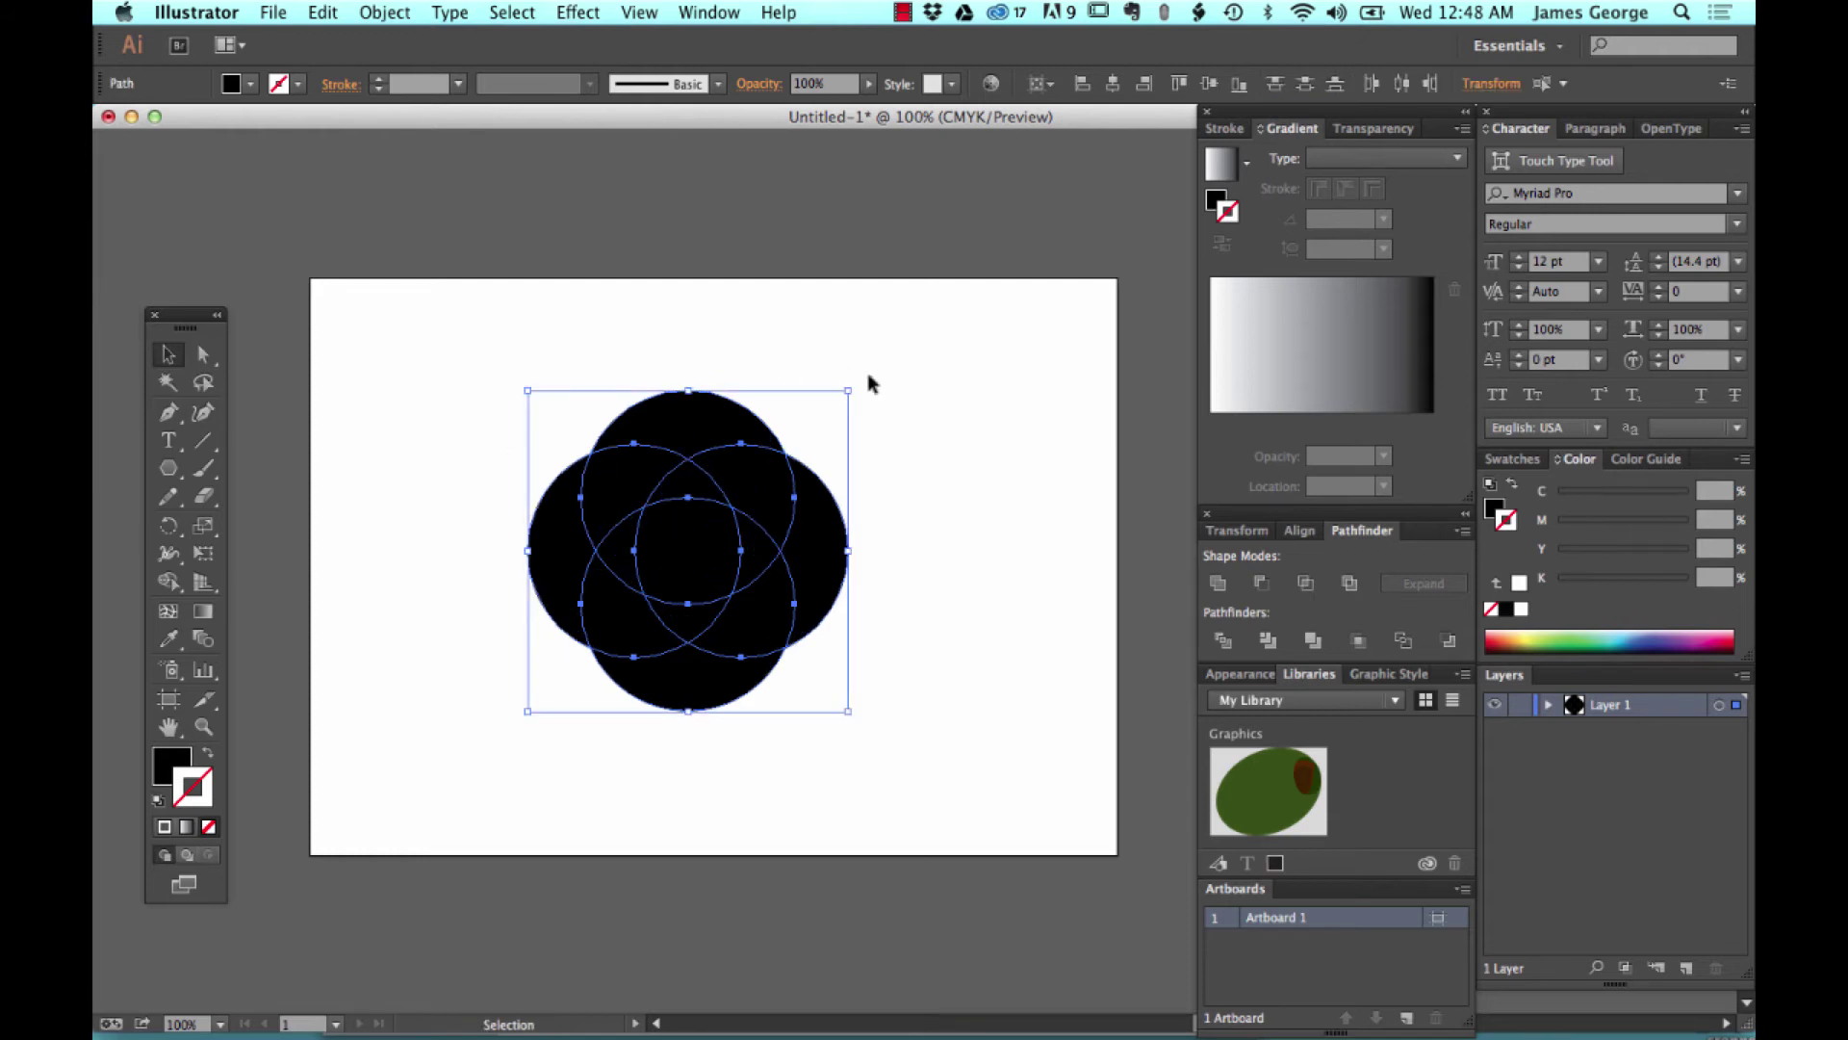
{"action": "left_click", "coordinate": [910, 389]}
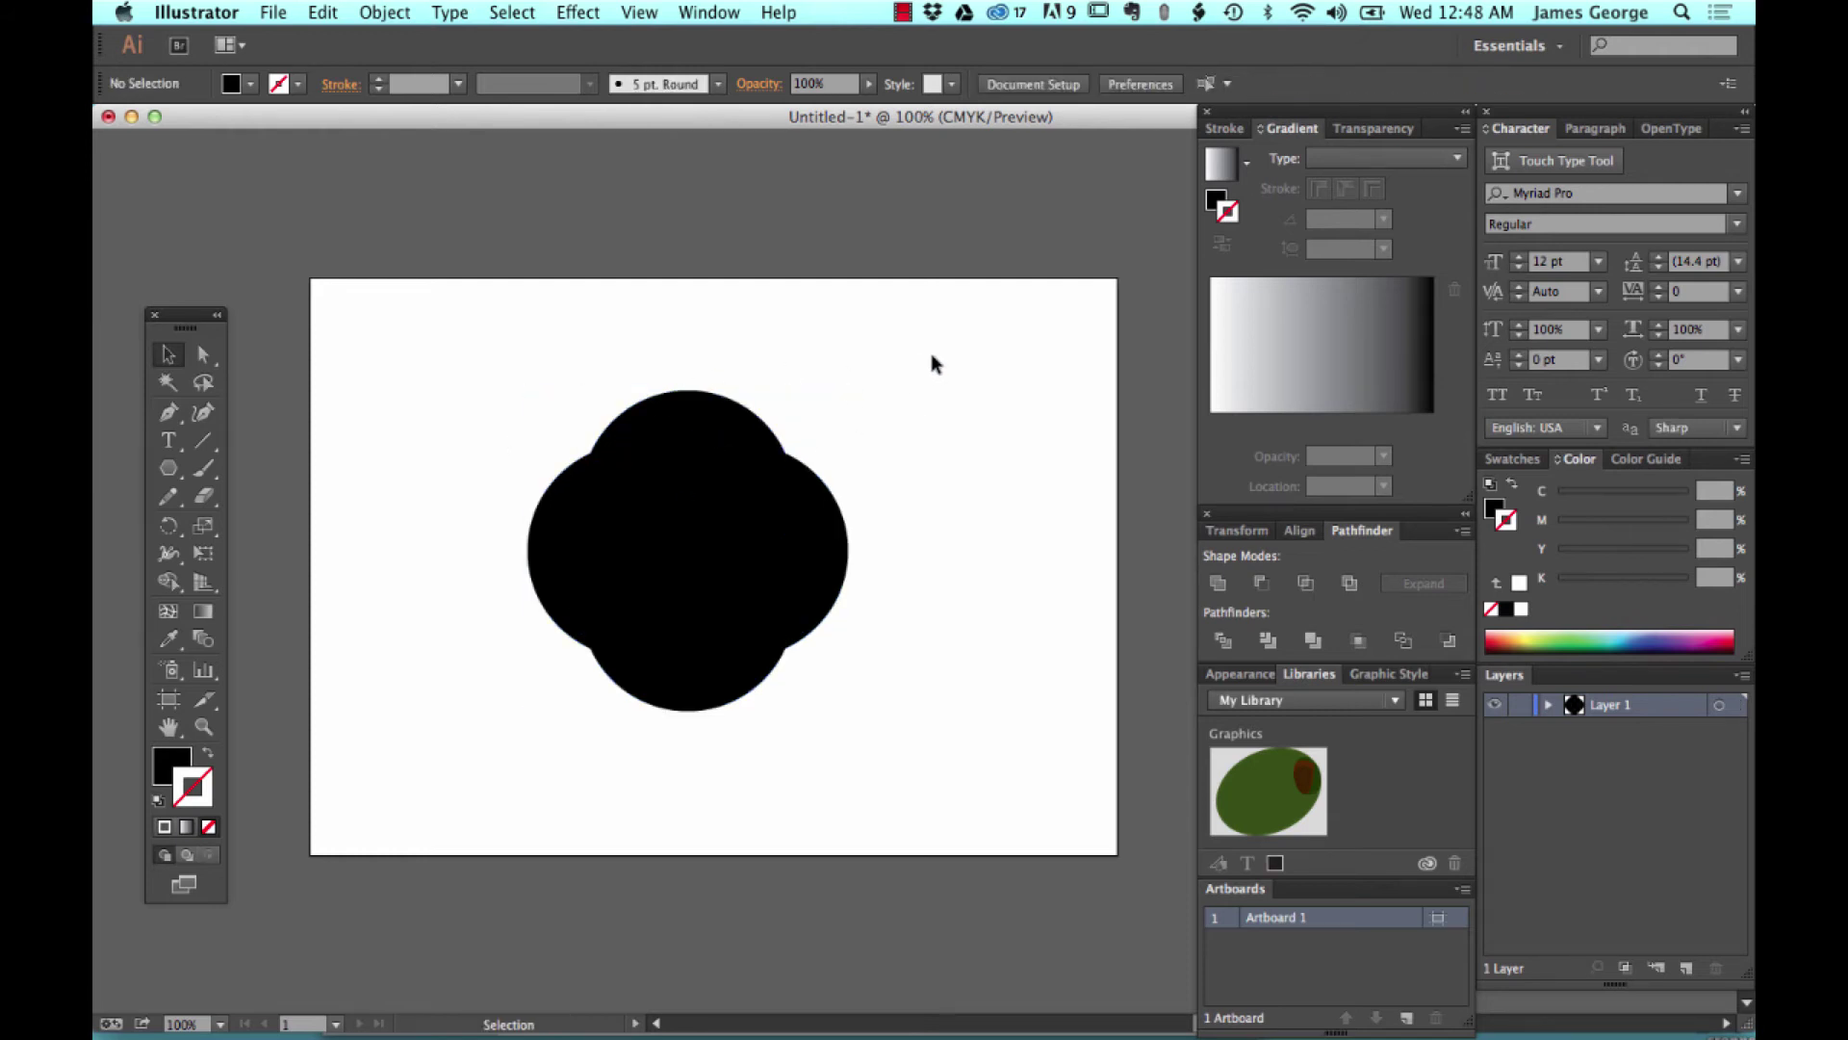
{"action": "left_click_drag", "start_coordinate": [828, 364], "coordinate": [483, 734]}
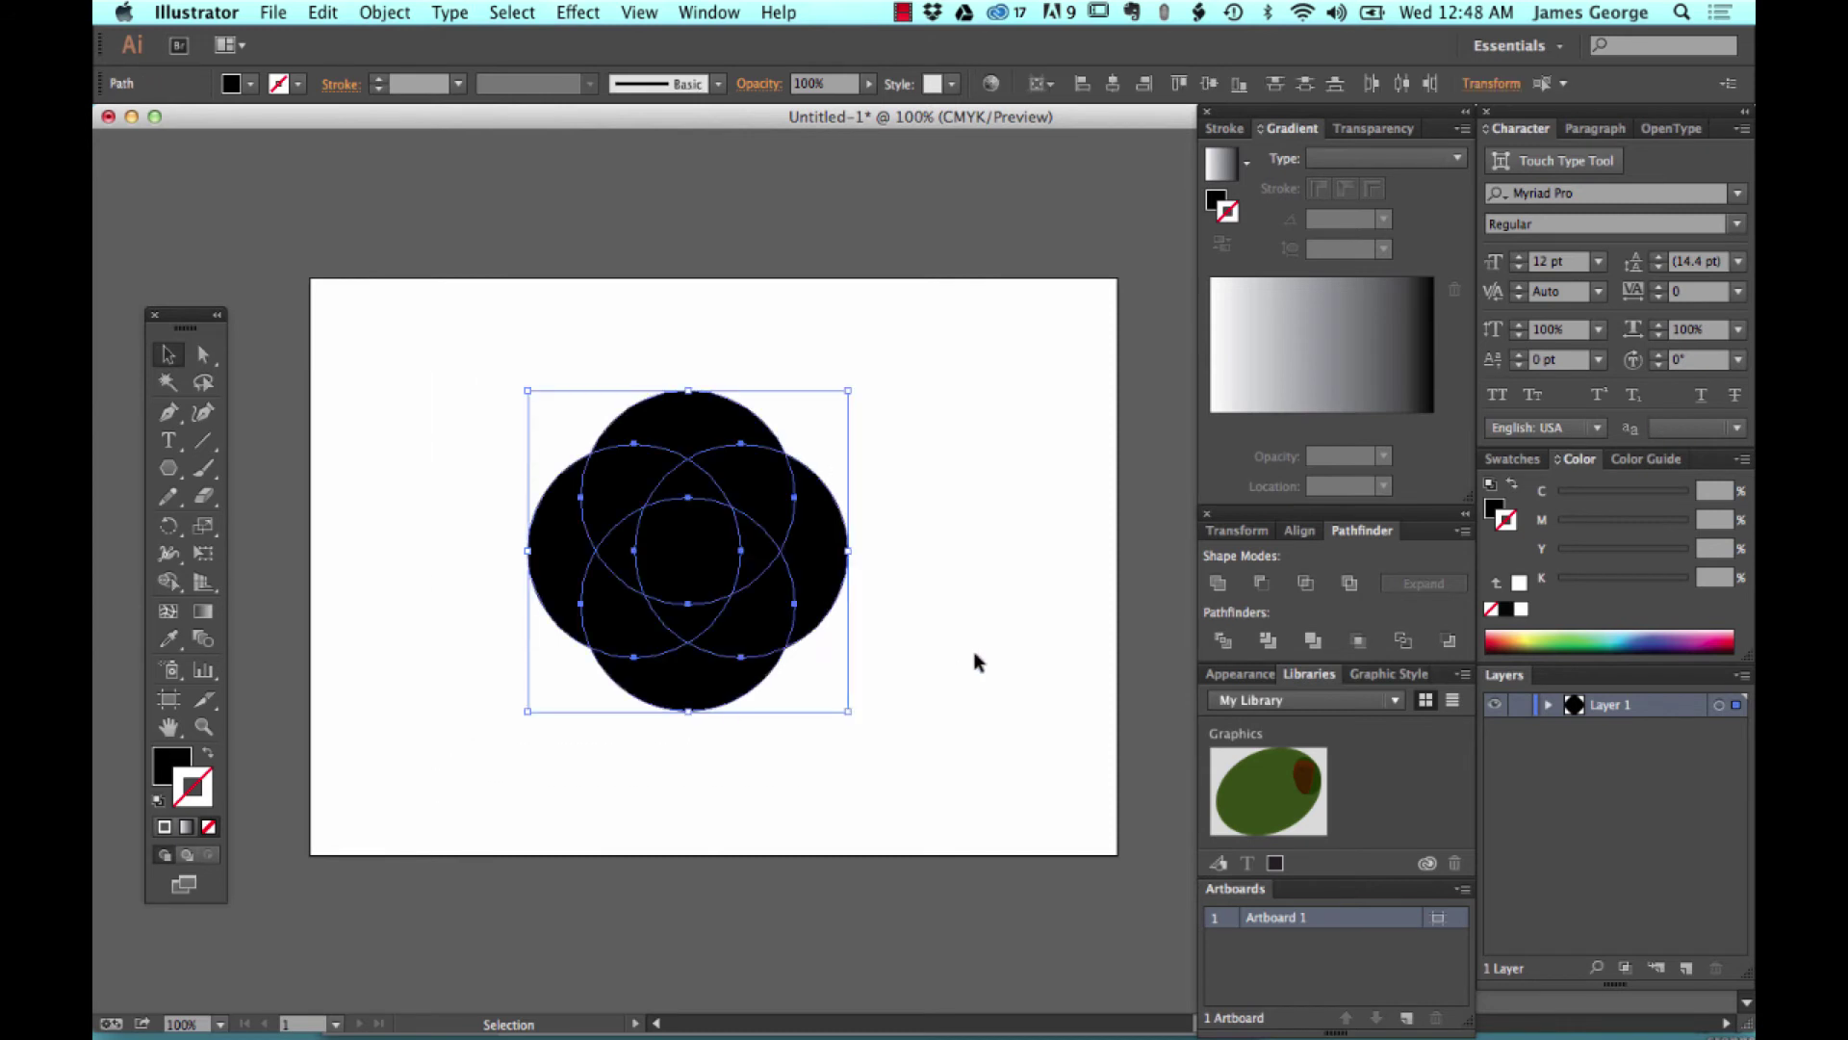
Apply Trim to the four circles, inspect the trimmed group, then undo the trim.
{"action": "left_click", "coordinate": [1269, 641]}
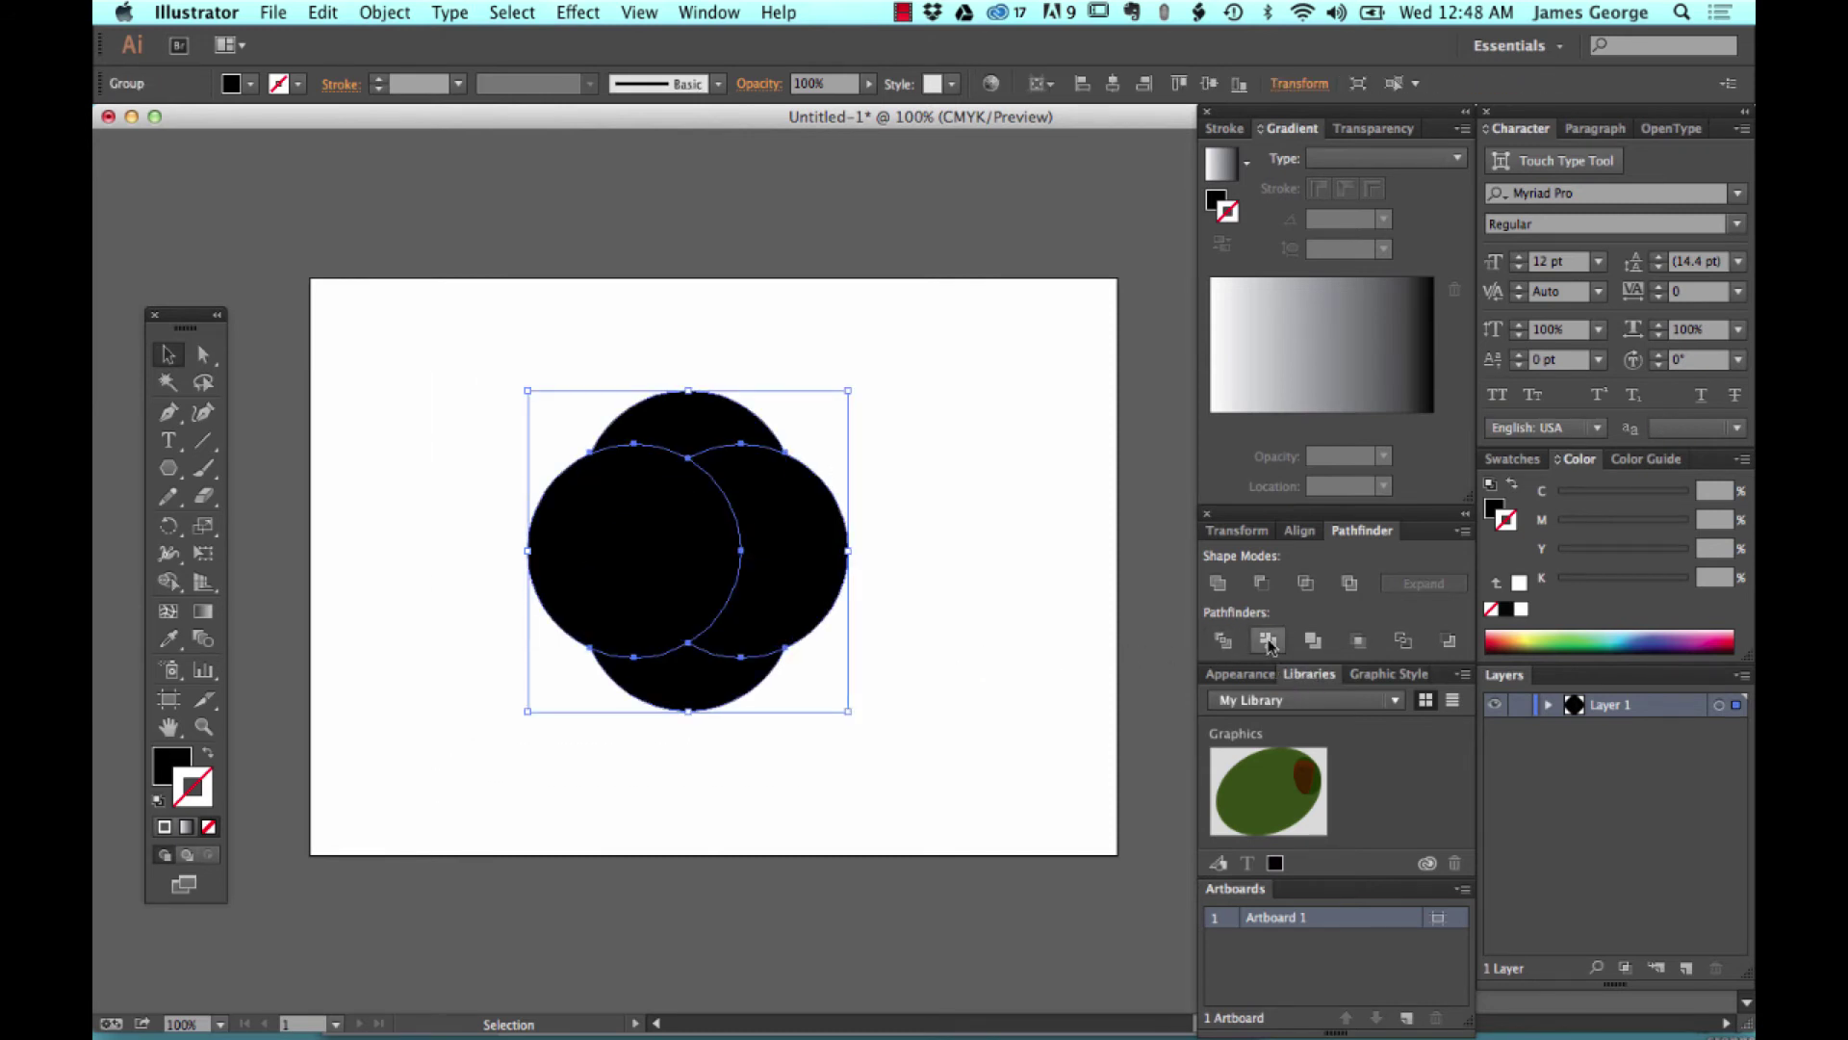
{"action": "left_click", "coordinate": [1025, 499]}
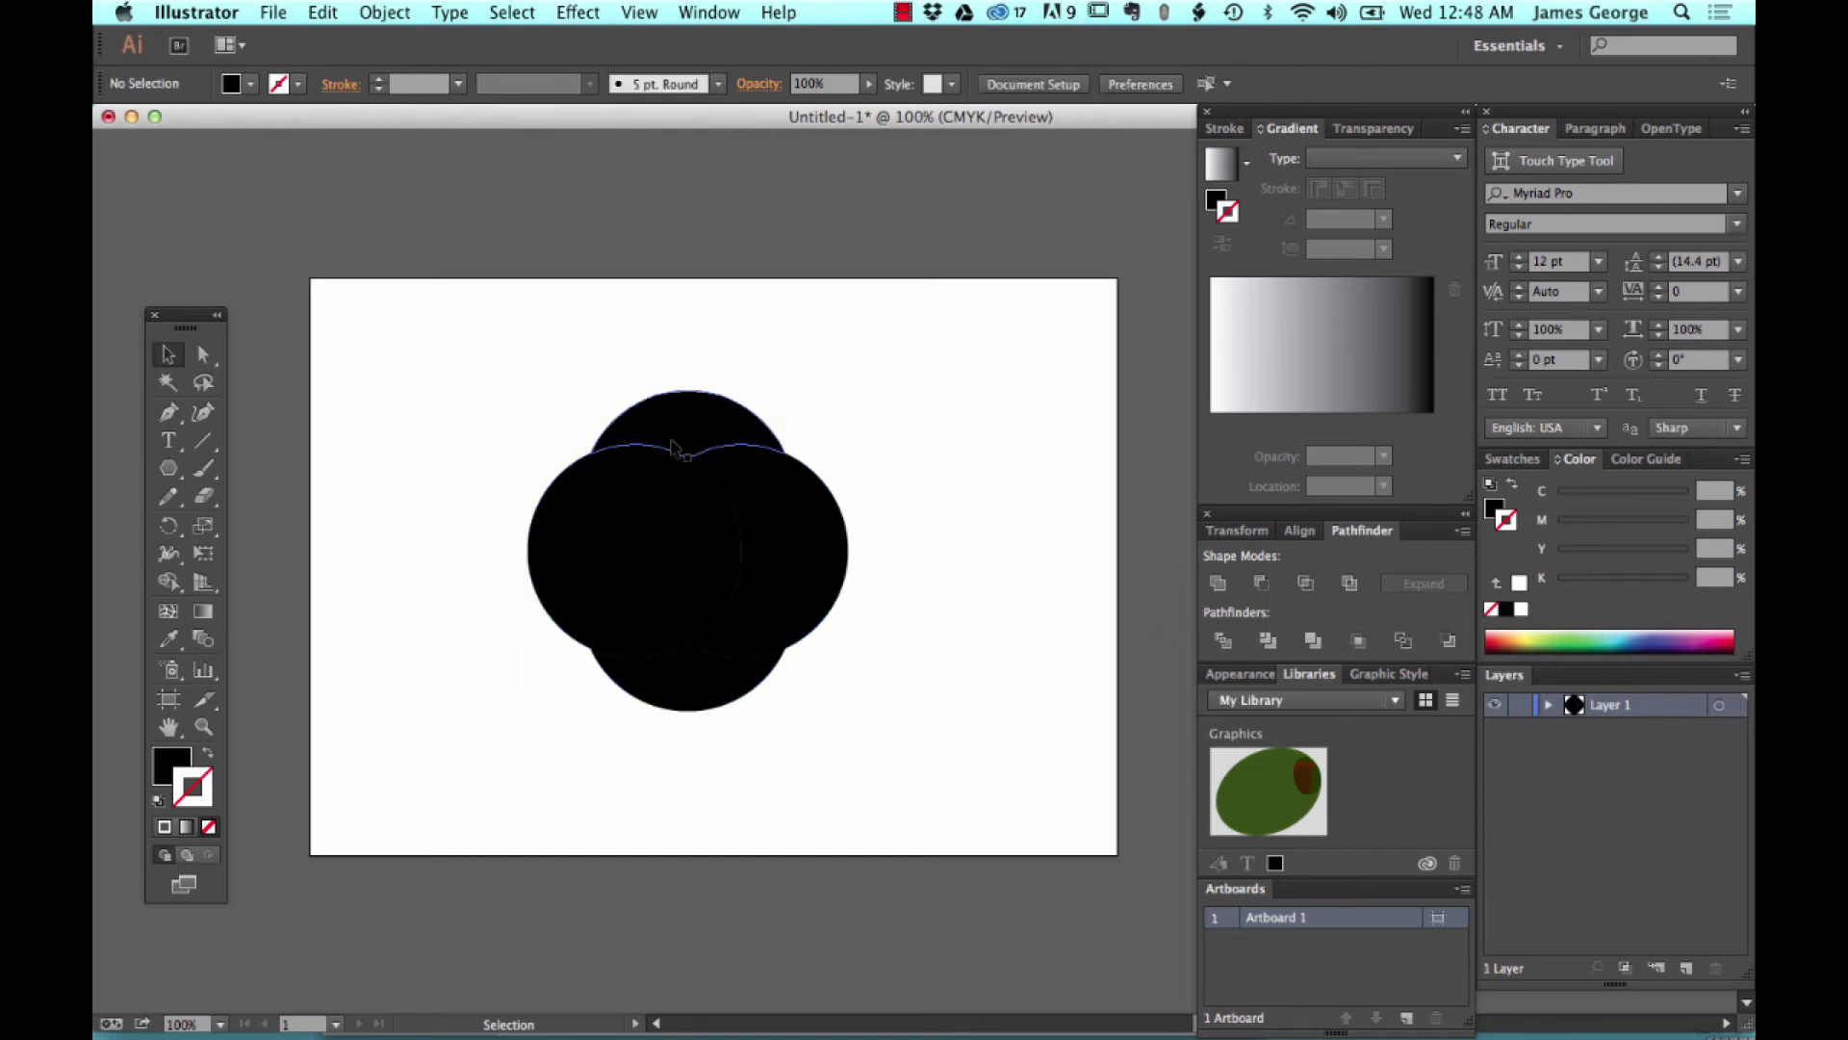
{"action": "left_click", "coordinate": [658, 495]}
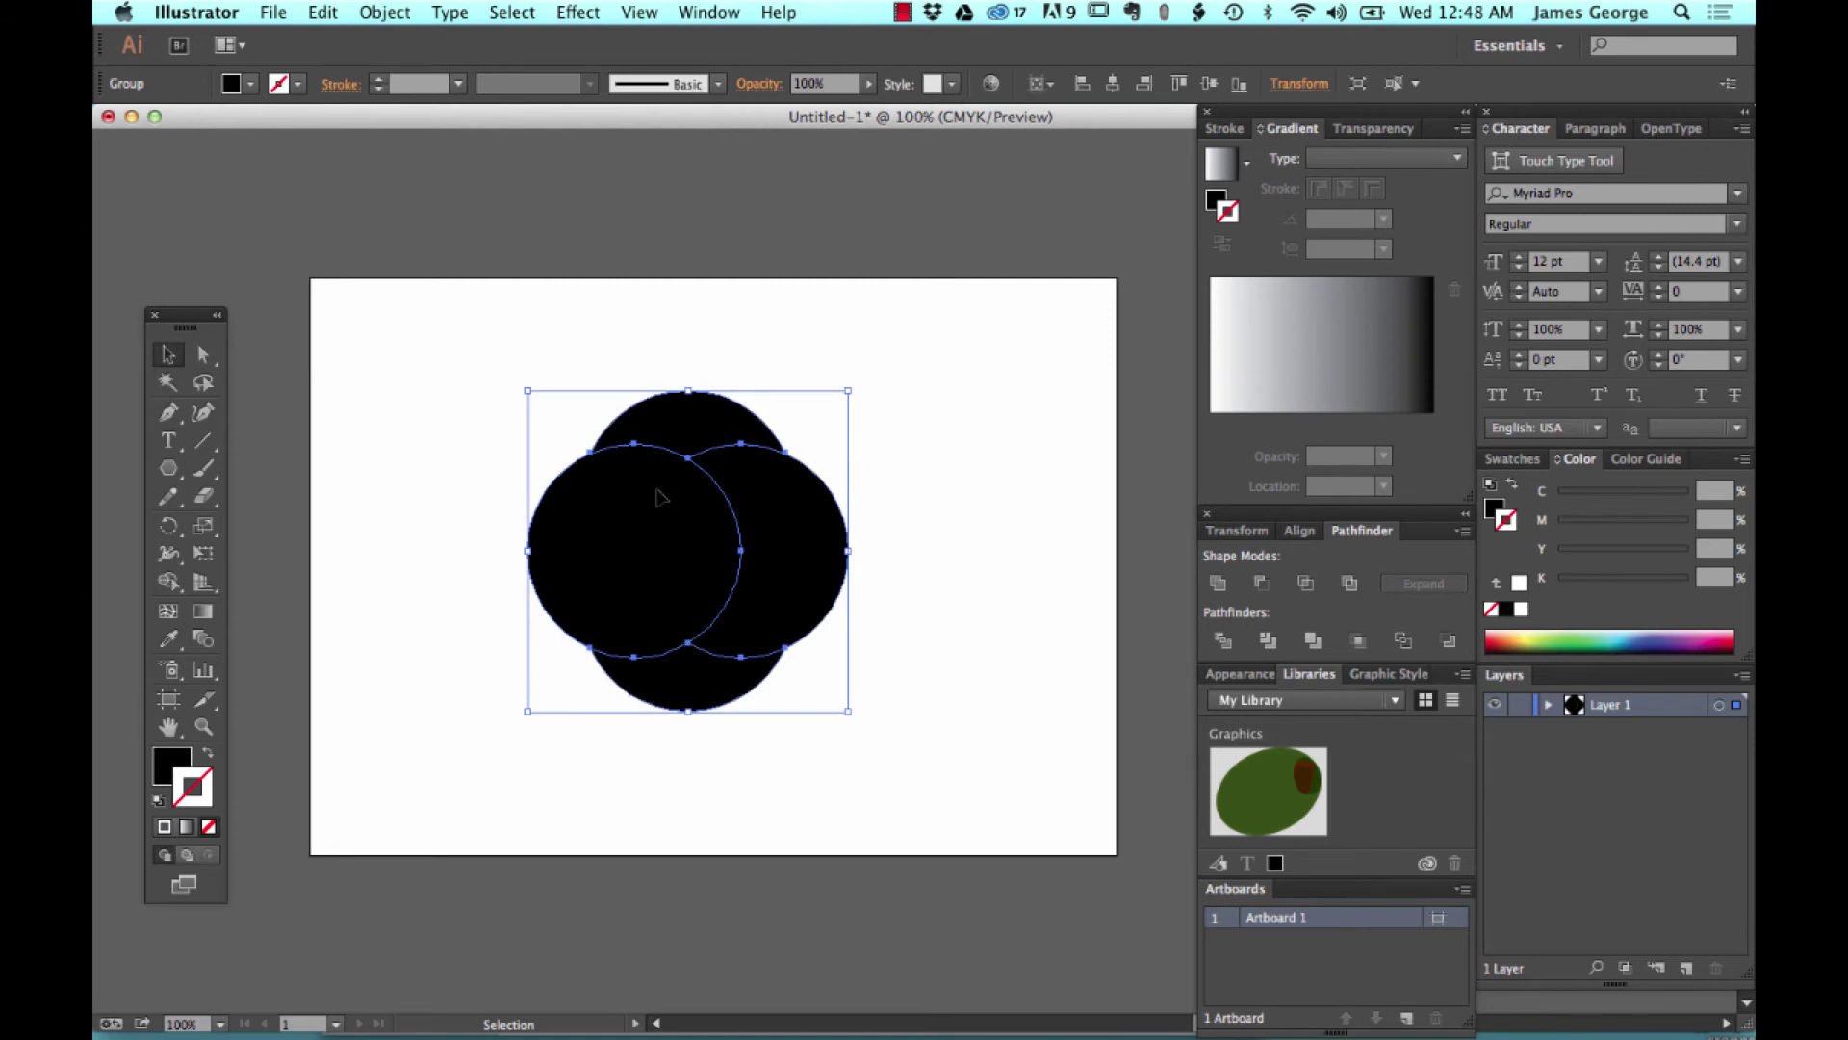
{"action": "left_click", "coordinate": [968, 452]}
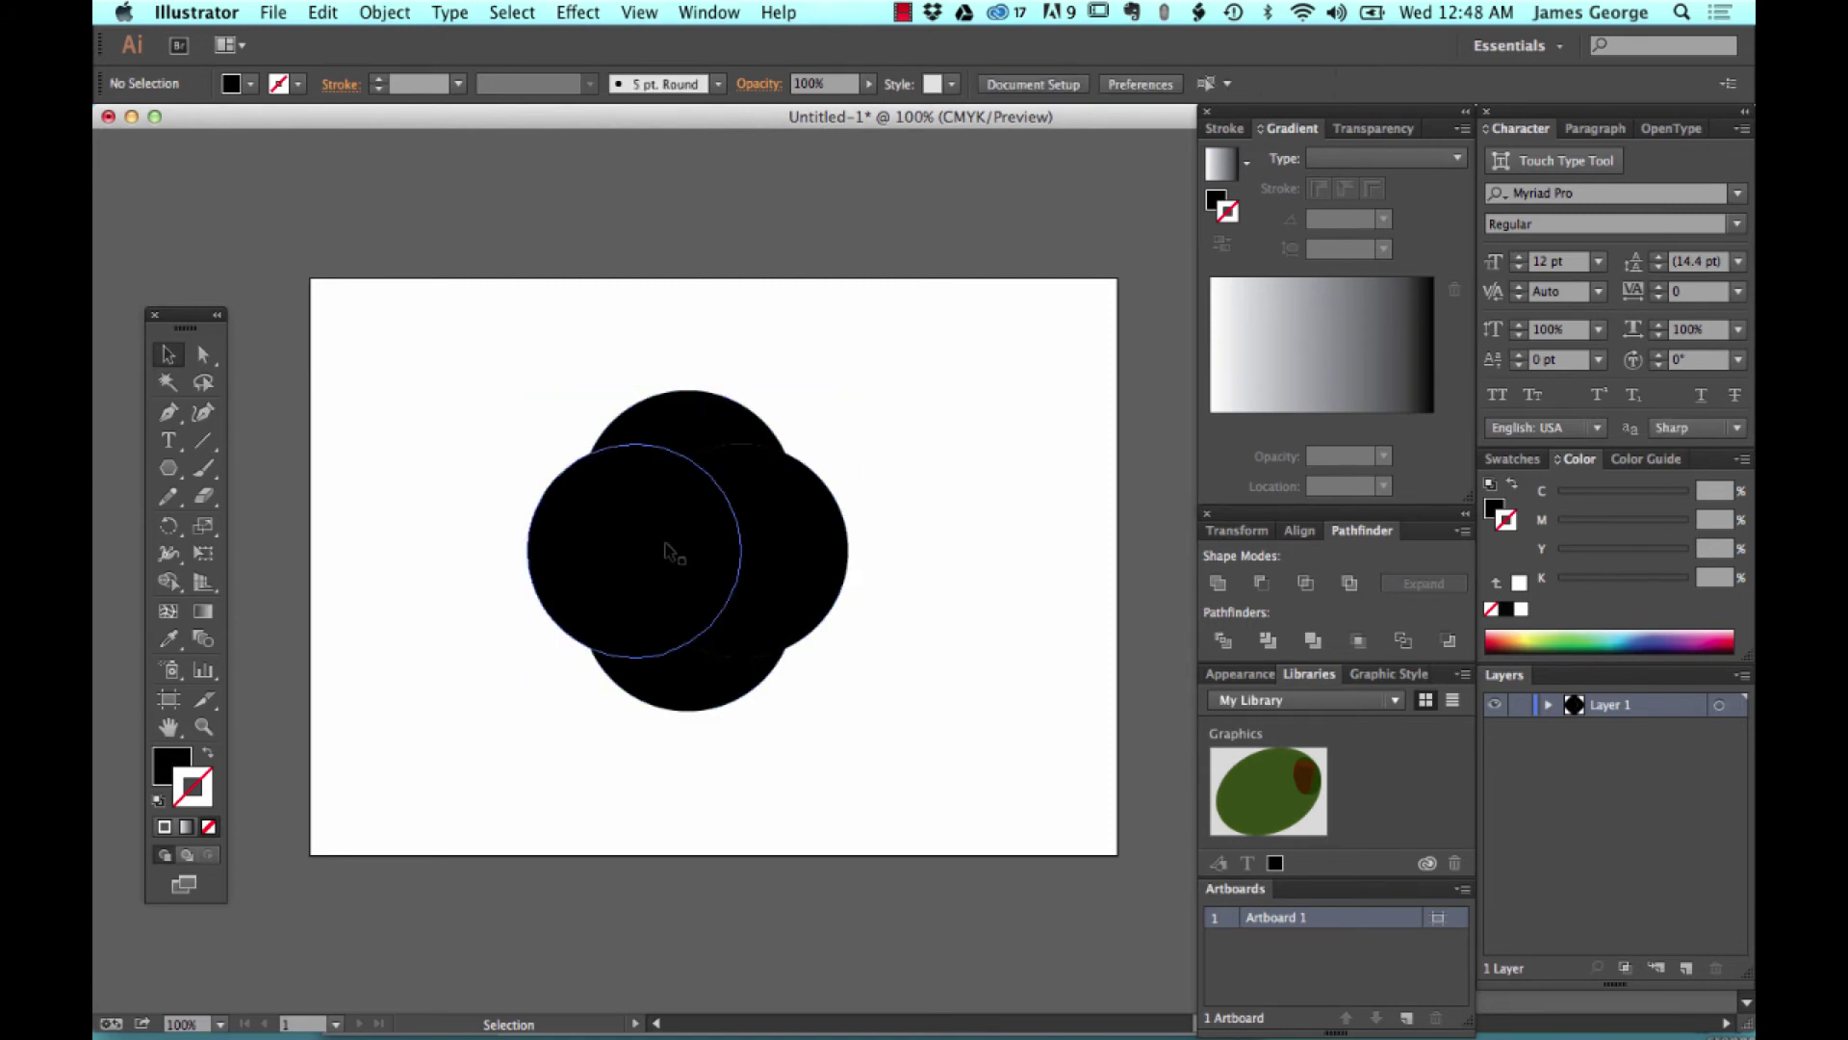
{"action": "left_click", "coordinate": [690, 705]}
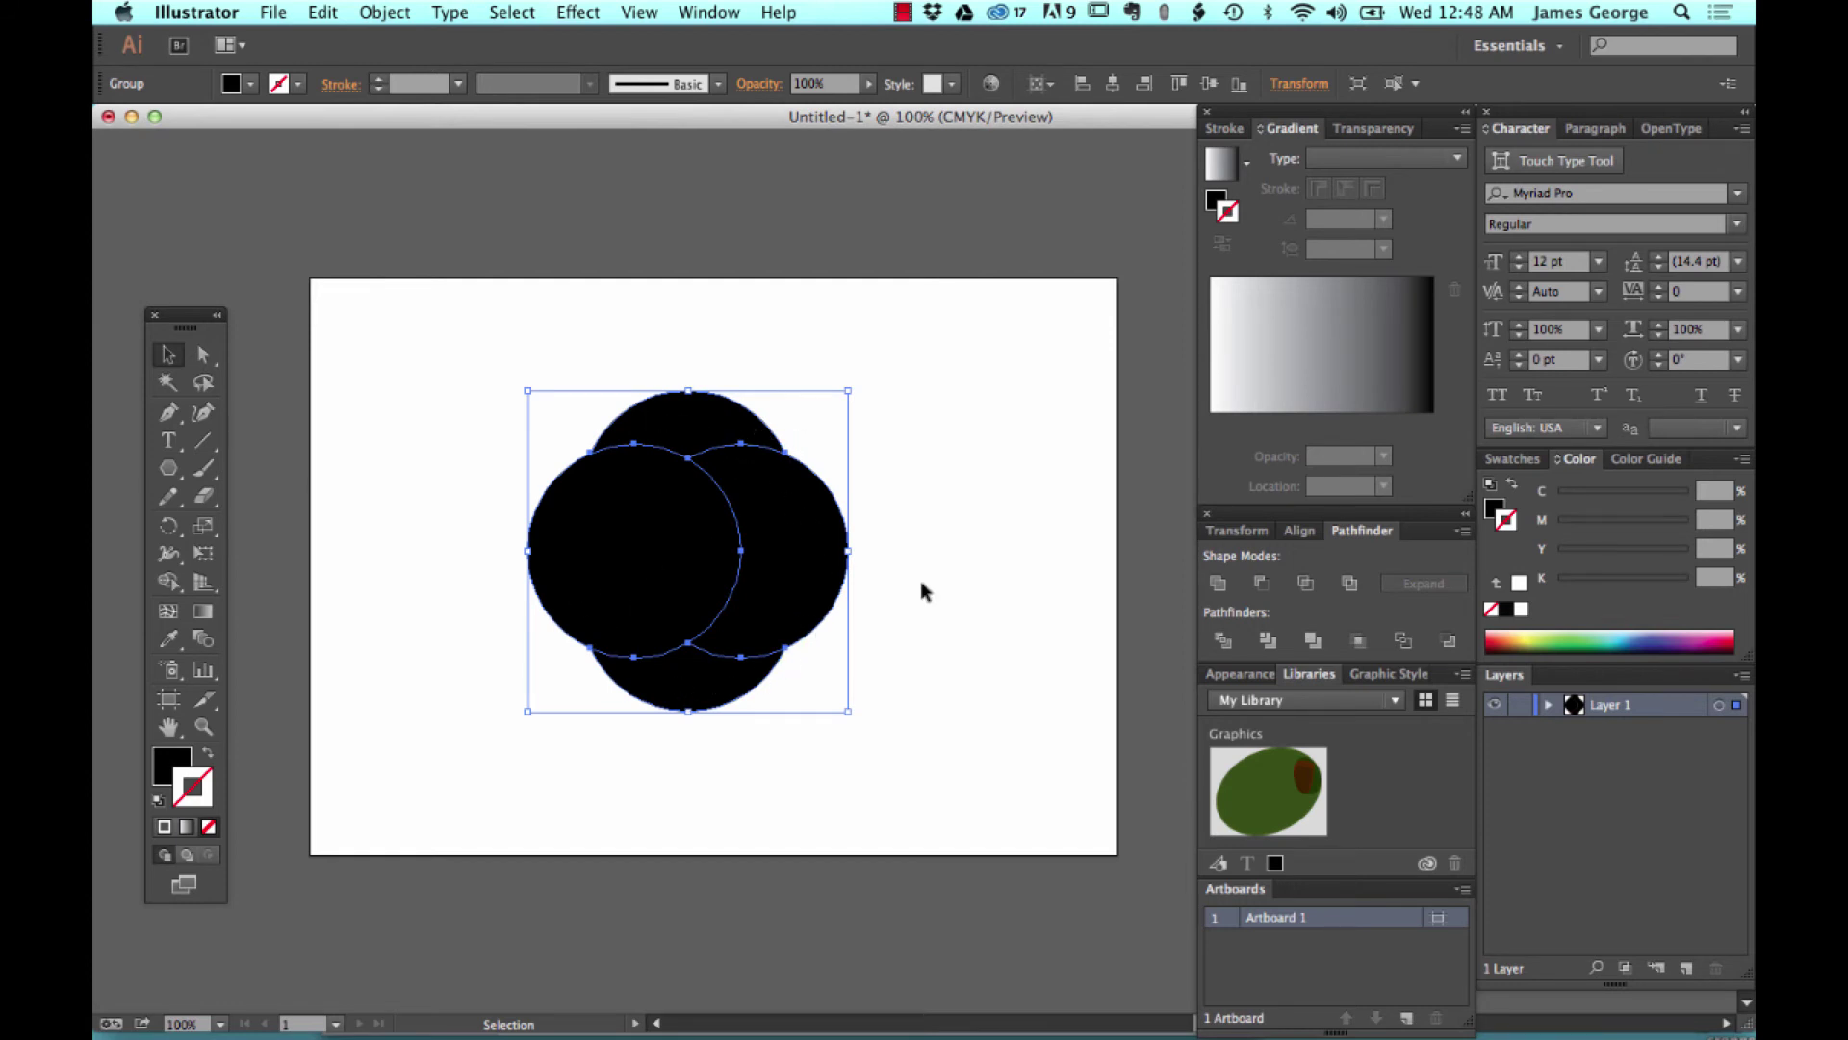
{"action": "key", "text": "super+z"}
{"action": "key", "text": "super+z"}
{"action": "key", "text": "super+z"}
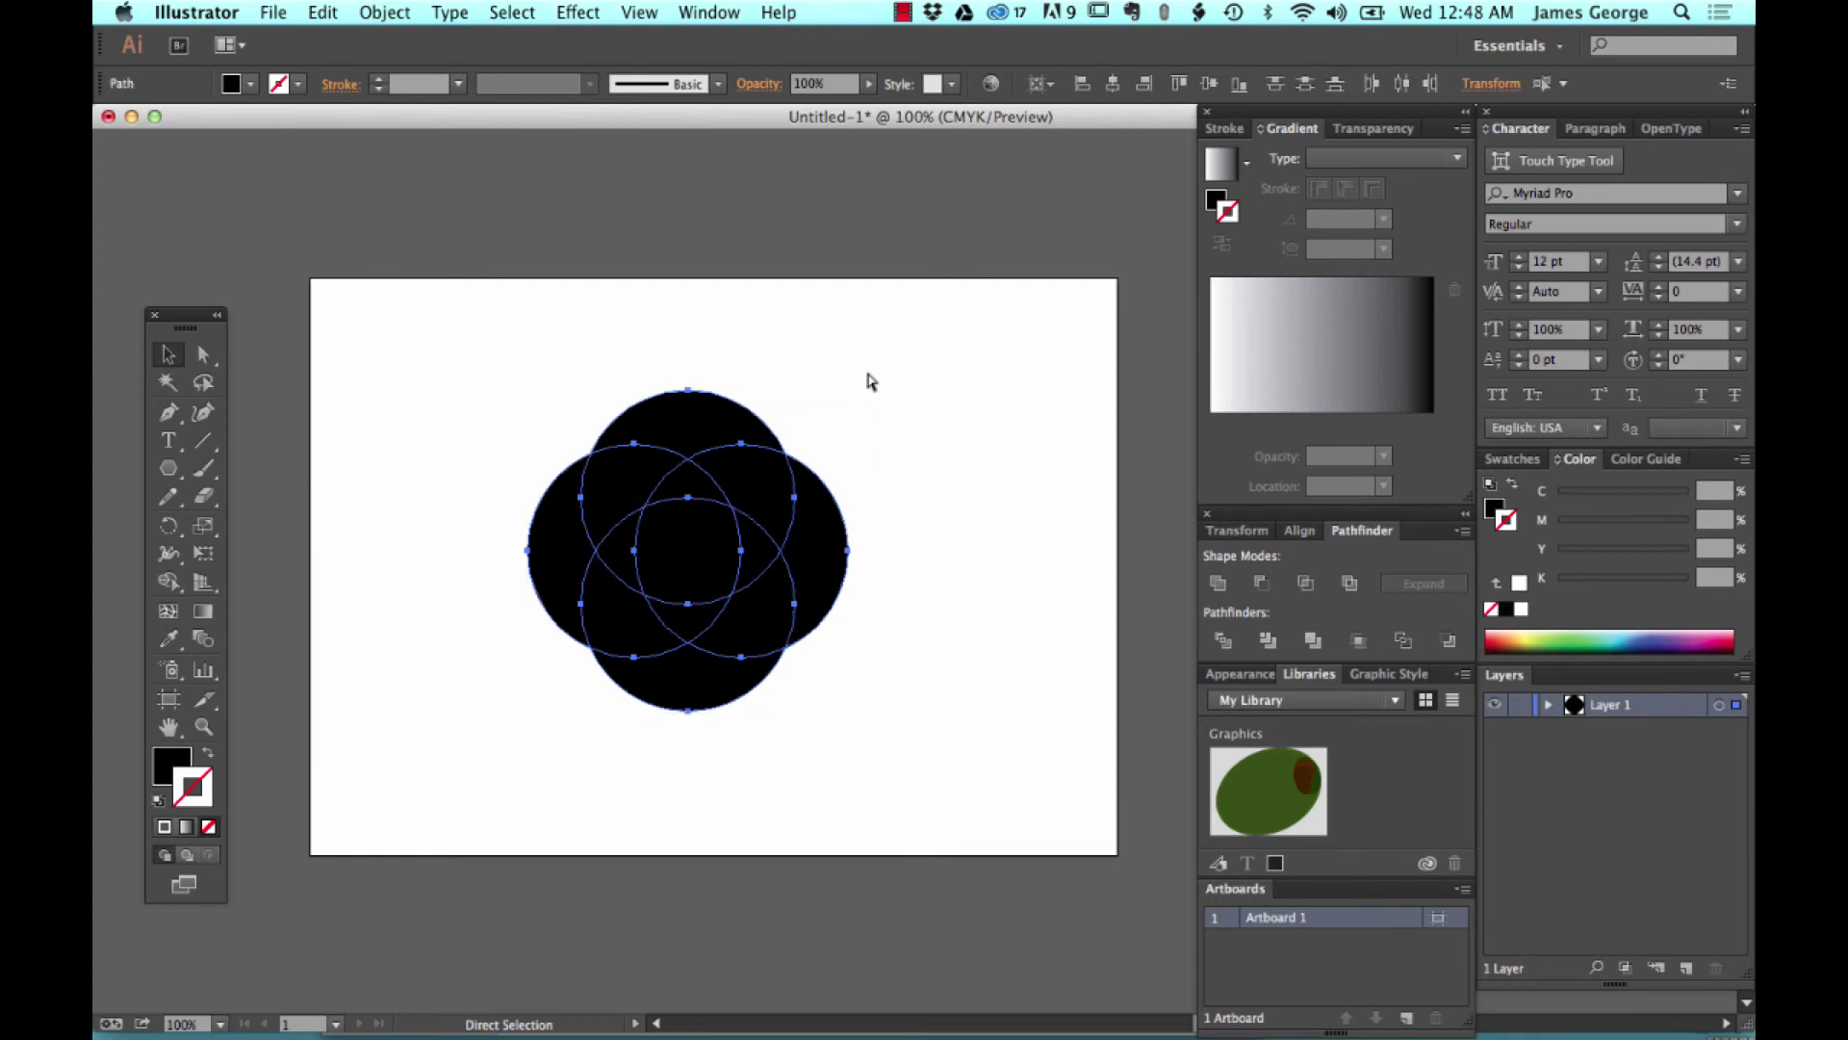
Delete the two hexagons at the artboard's top right.
{"action": "left_click", "coordinate": [1114, 294]}
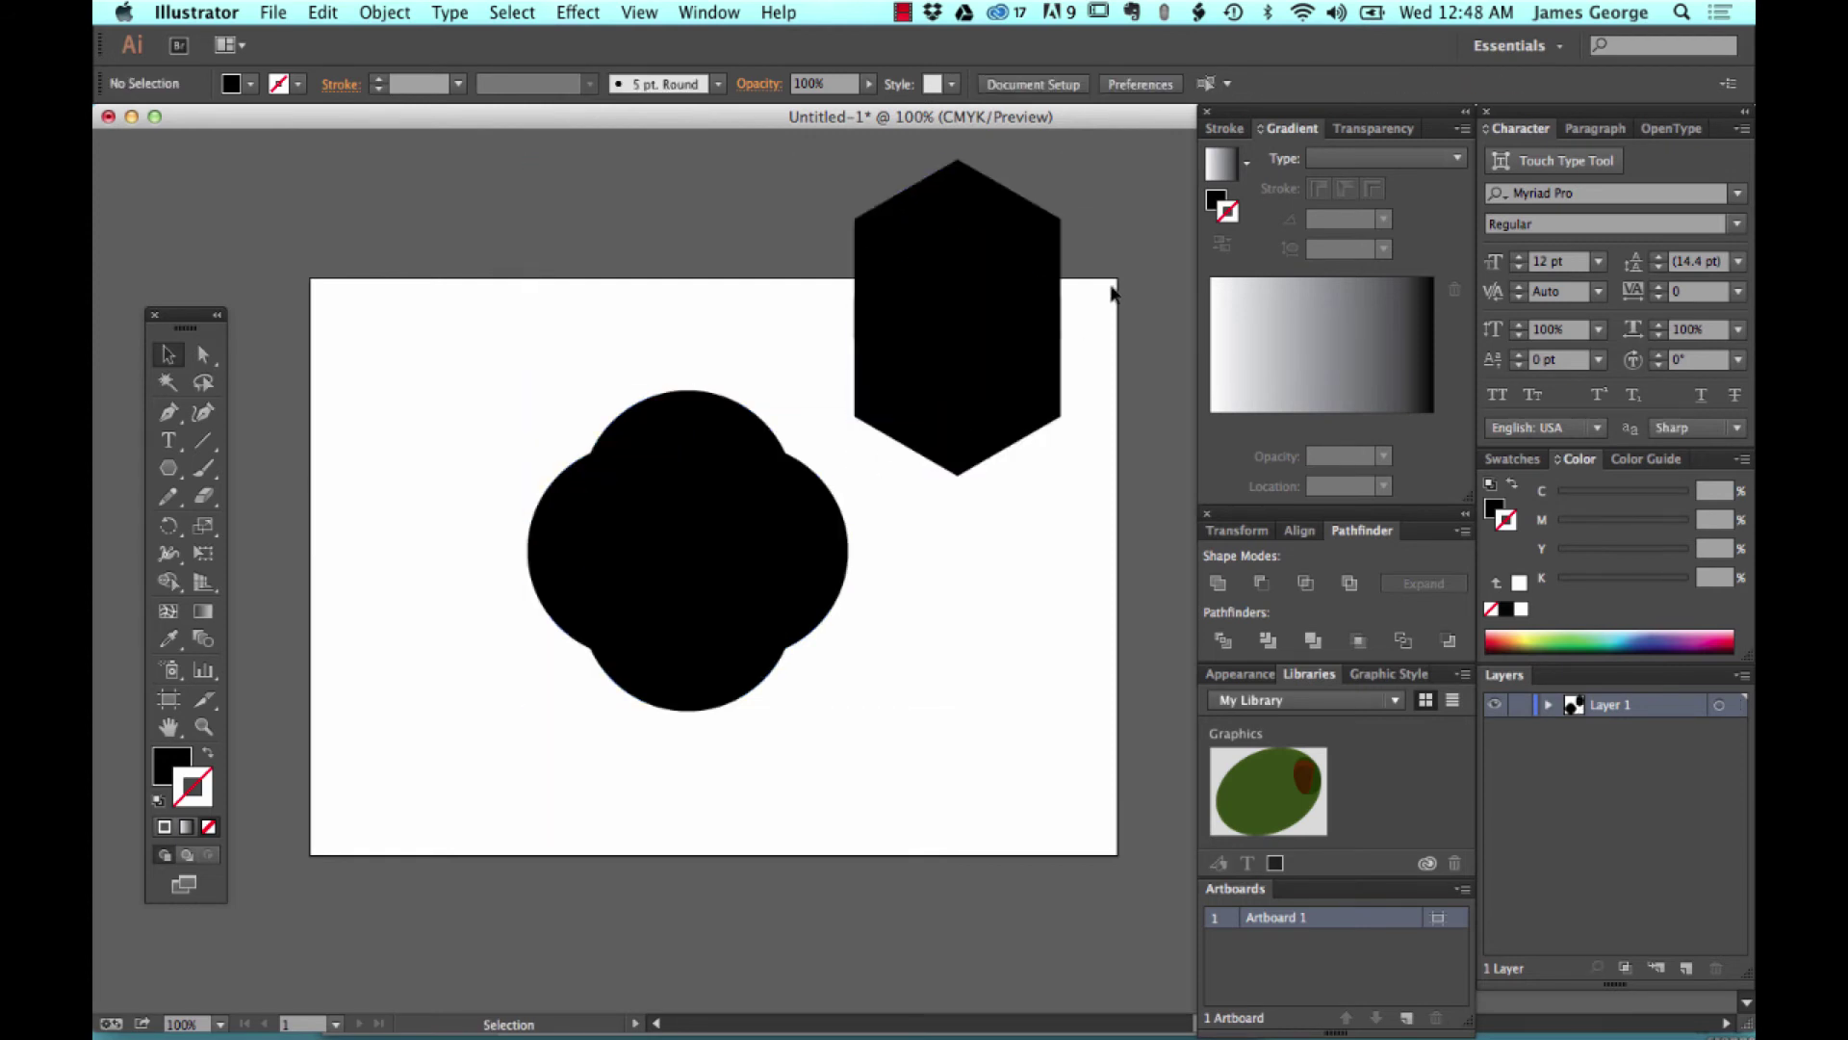
{"action": "left_click_drag", "start_coordinate": [1114, 238], "coordinate": [541, 747]}
{"action": "key", "text": "Delete"}
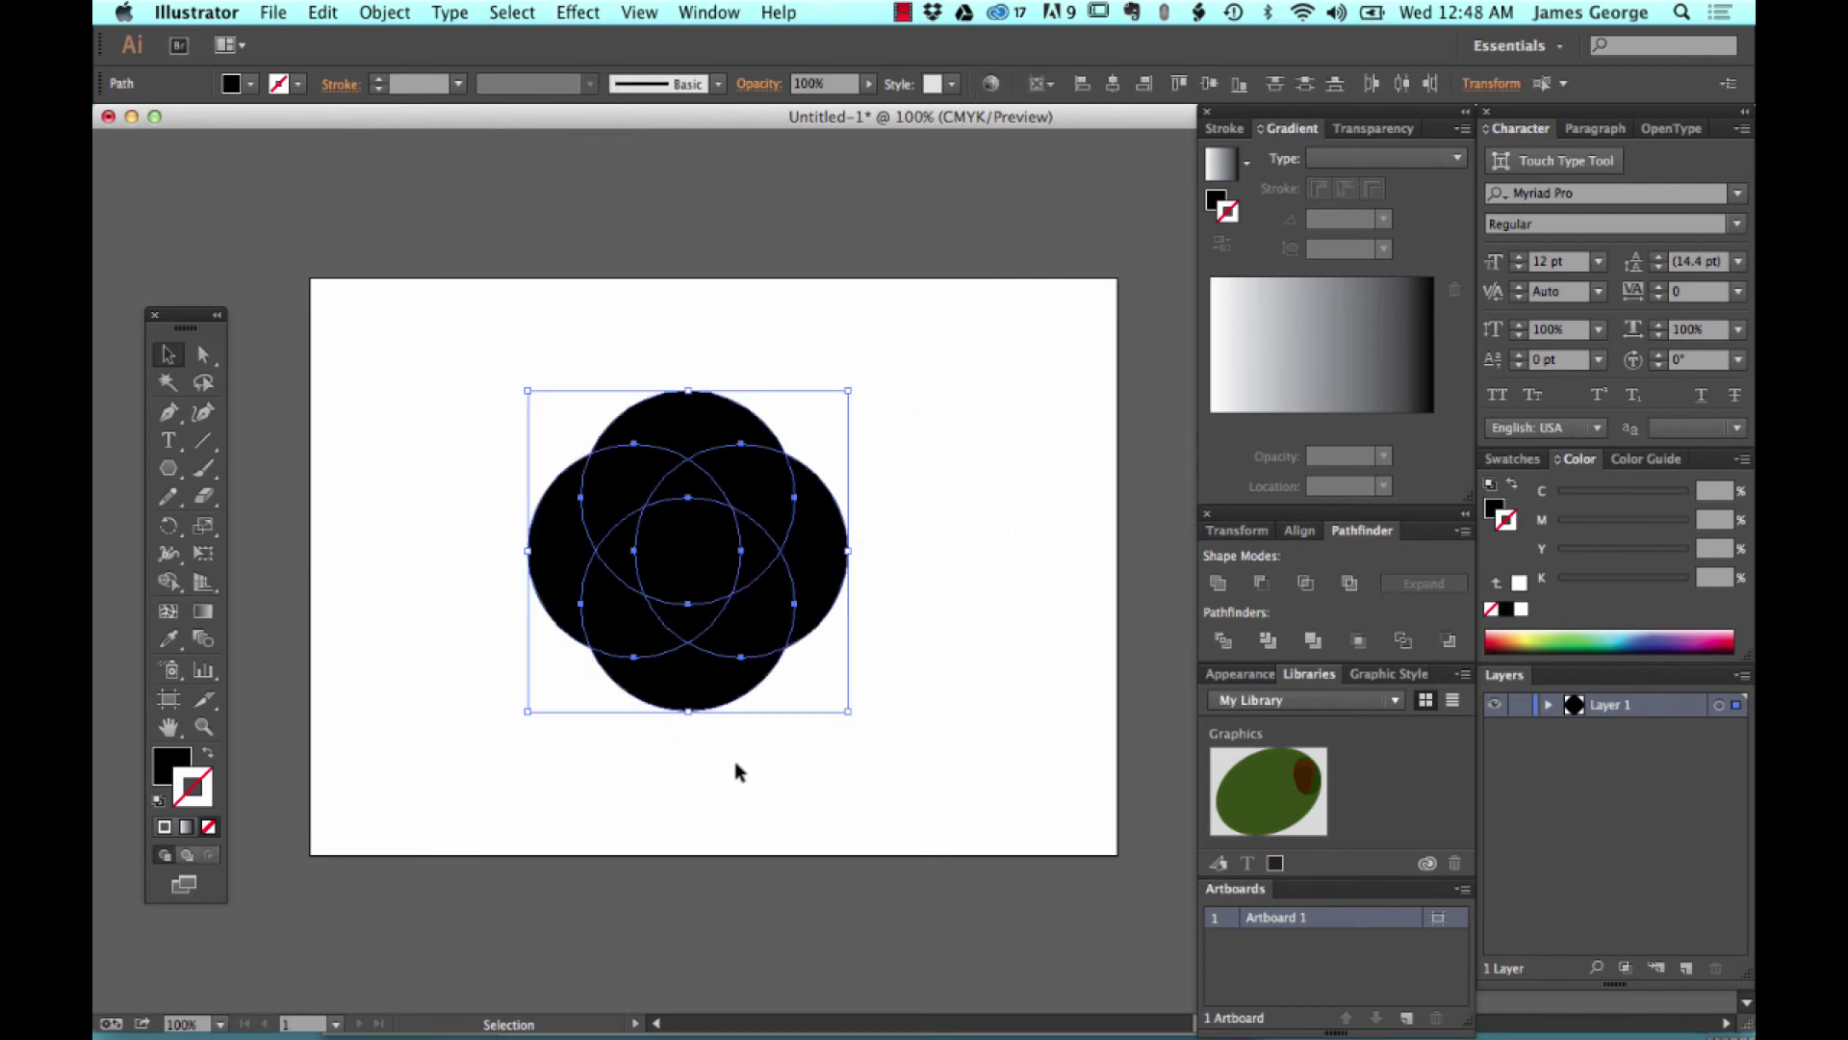
Try Merge on the circles and undo it, then Crop them into black pieces inside an outline.
{"action": "left_click", "coordinate": [1314, 643]}
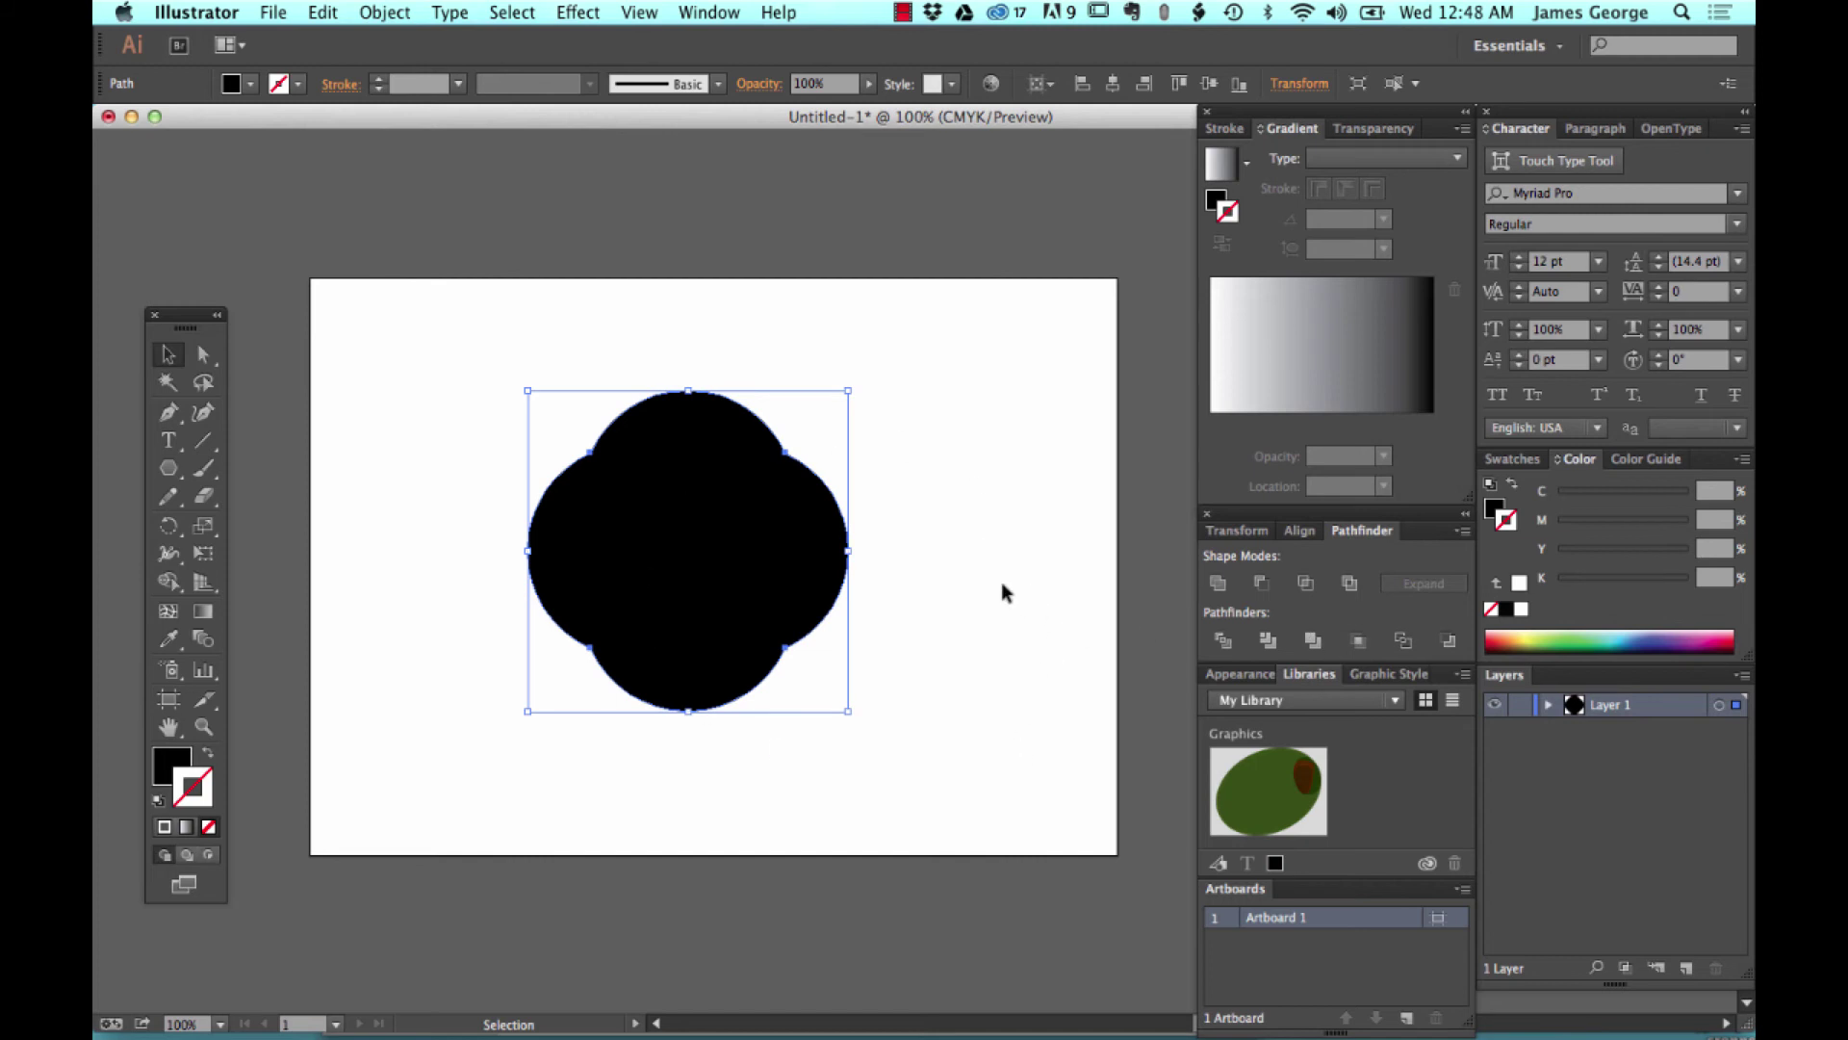
{"action": "left_click", "coordinate": [957, 353]}
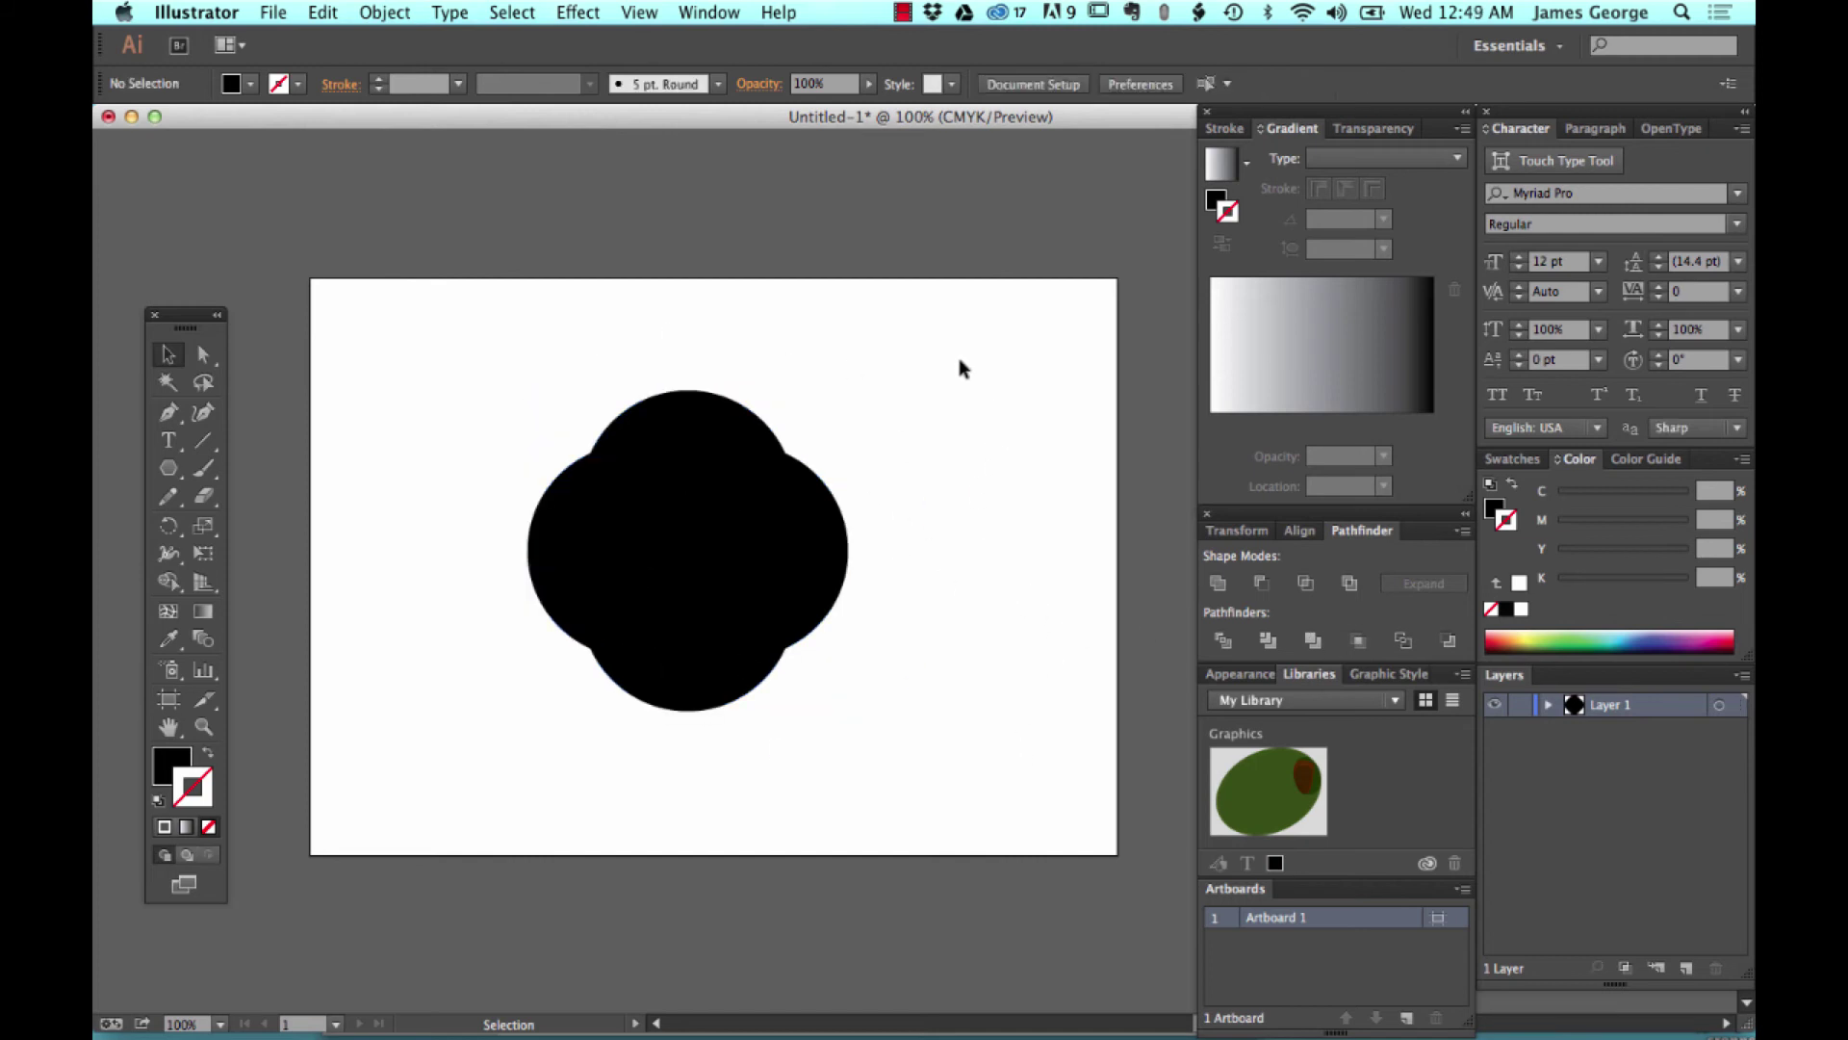
{"action": "key", "text": "super+z"}
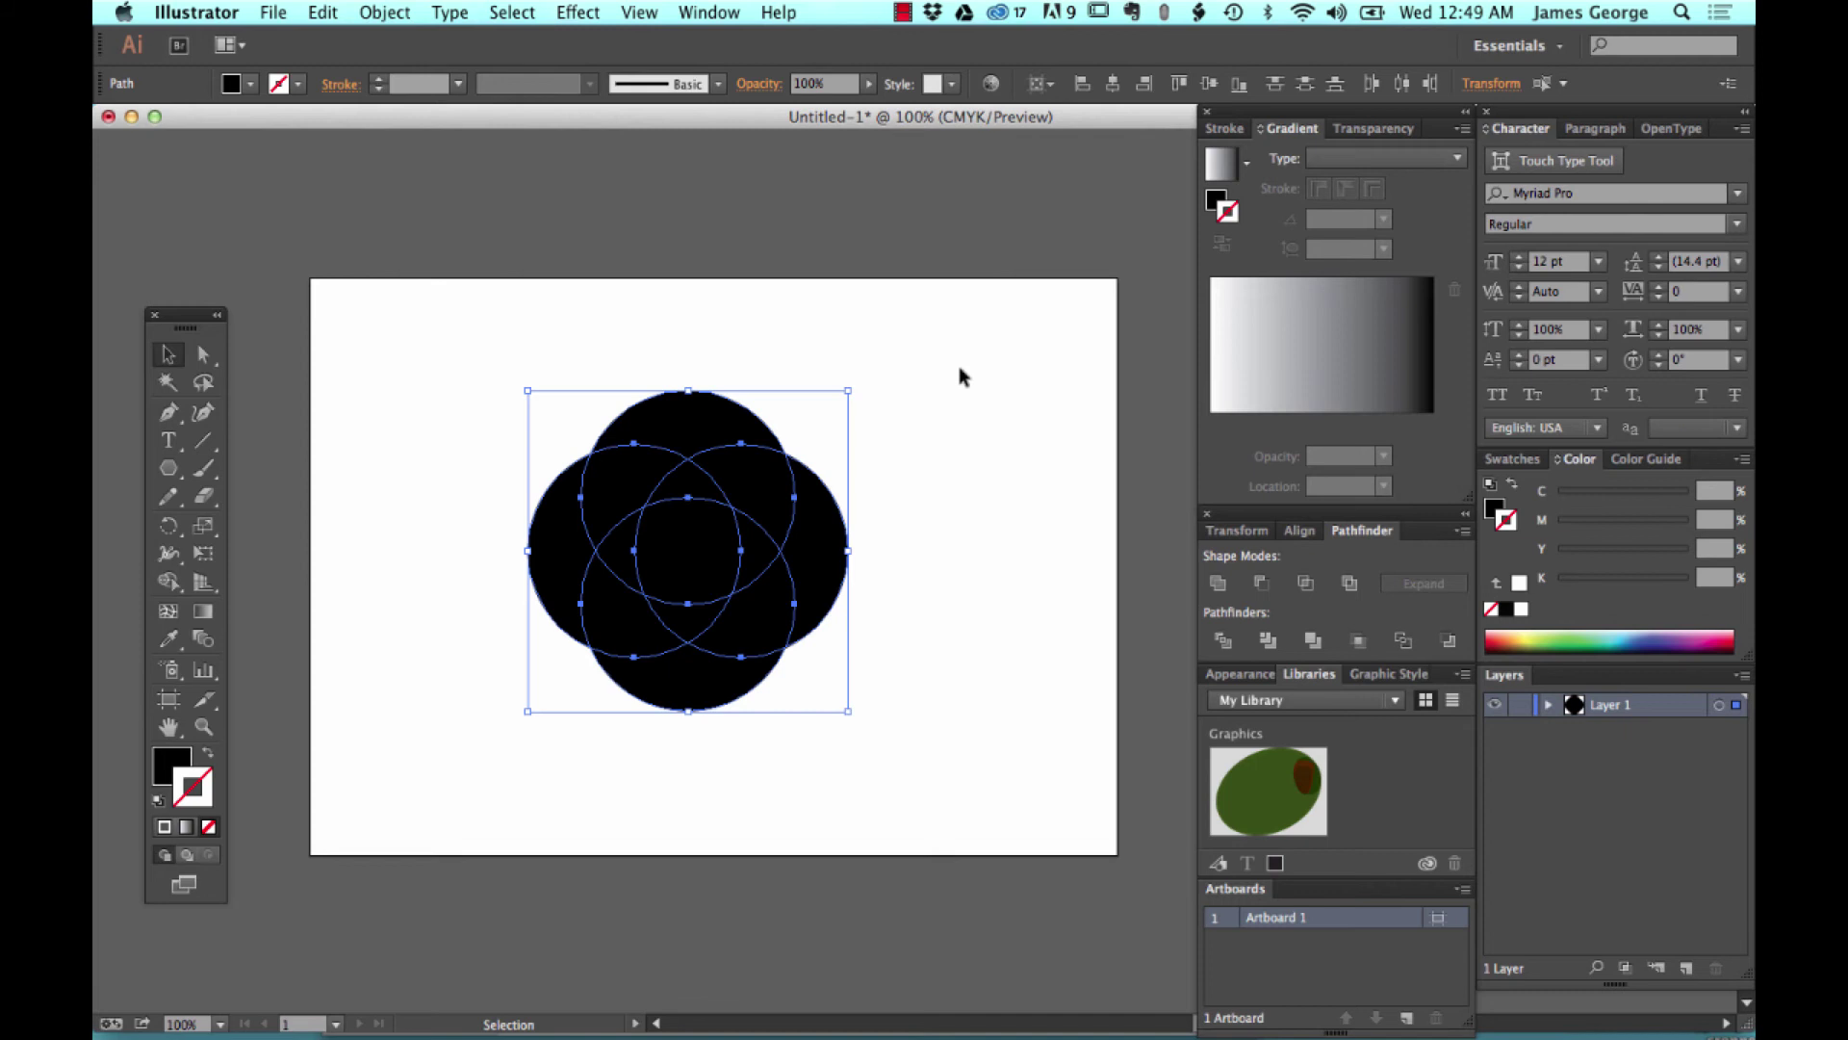
{"action": "left_click", "coordinate": [1358, 641]}
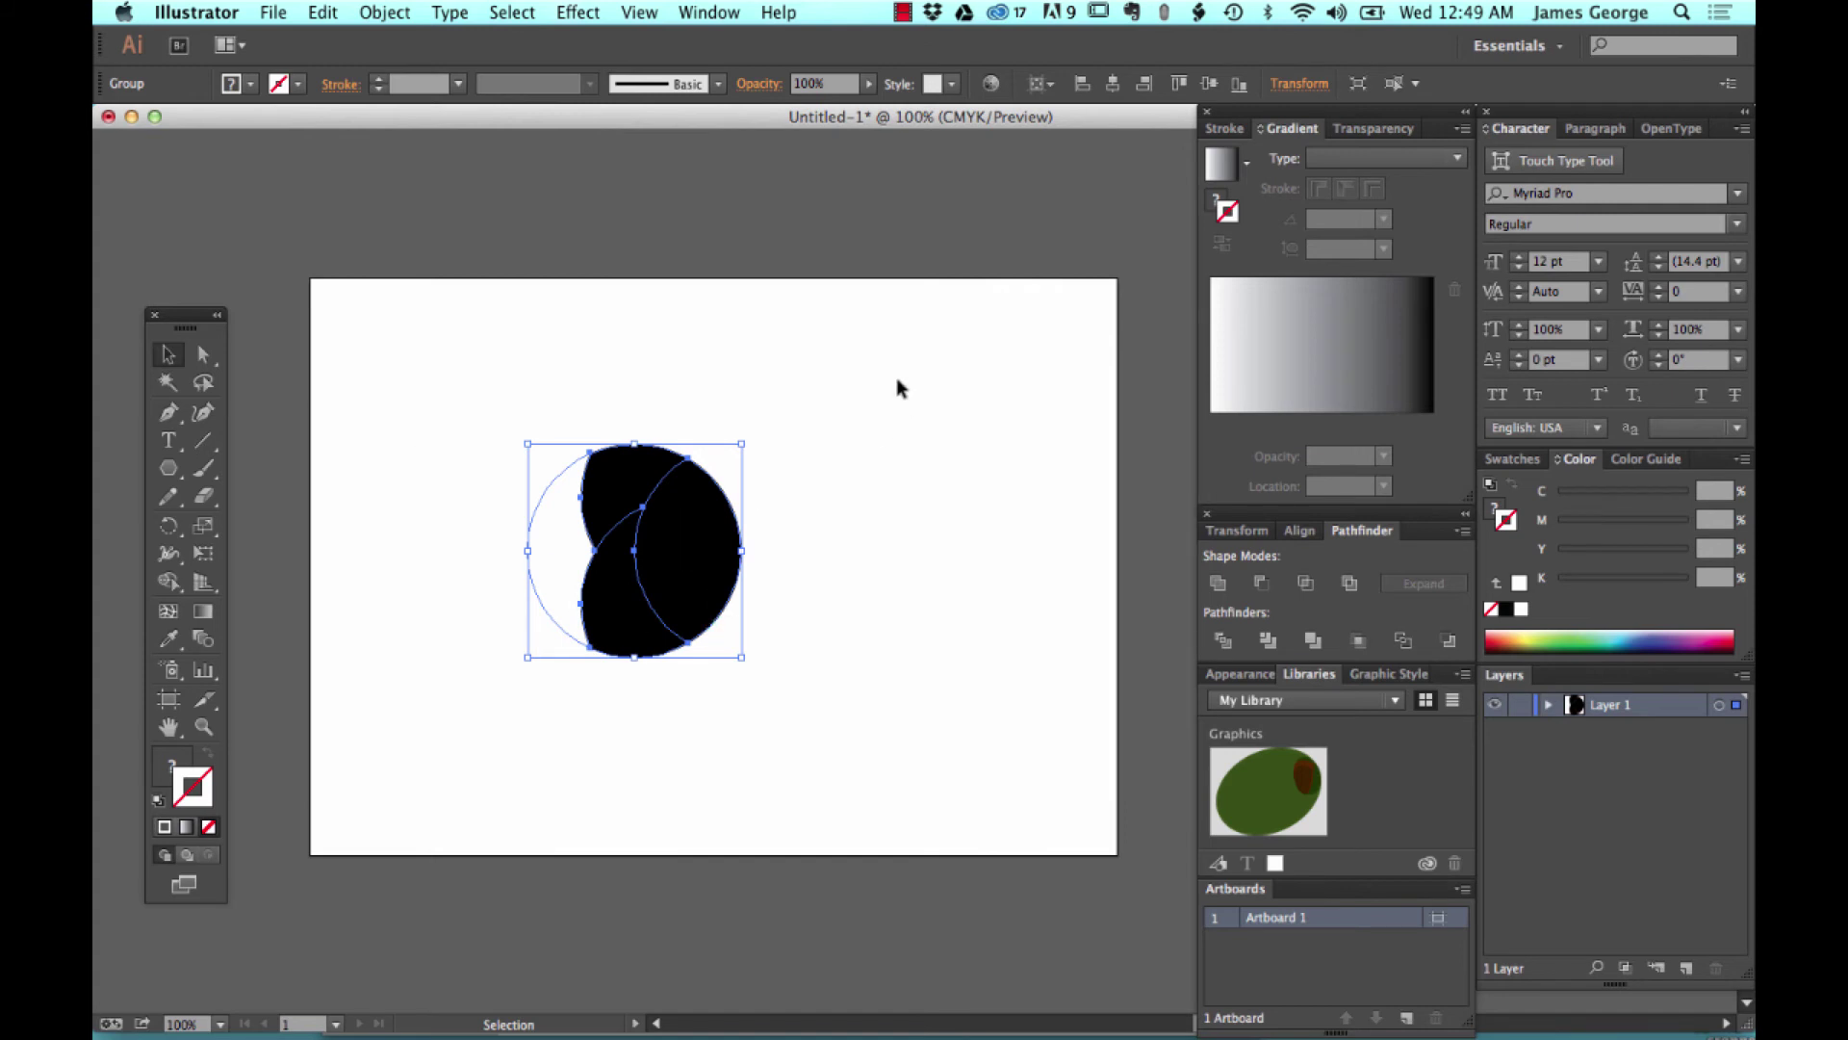
Restore the circle clover, then try Crop on the overlapping hexagons and undo it.
{"action": "key", "text": "super+z"}
{"action": "key", "text": "super+z"}
{"action": "key", "text": "super+z"}
{"action": "key", "text": "super+z"}
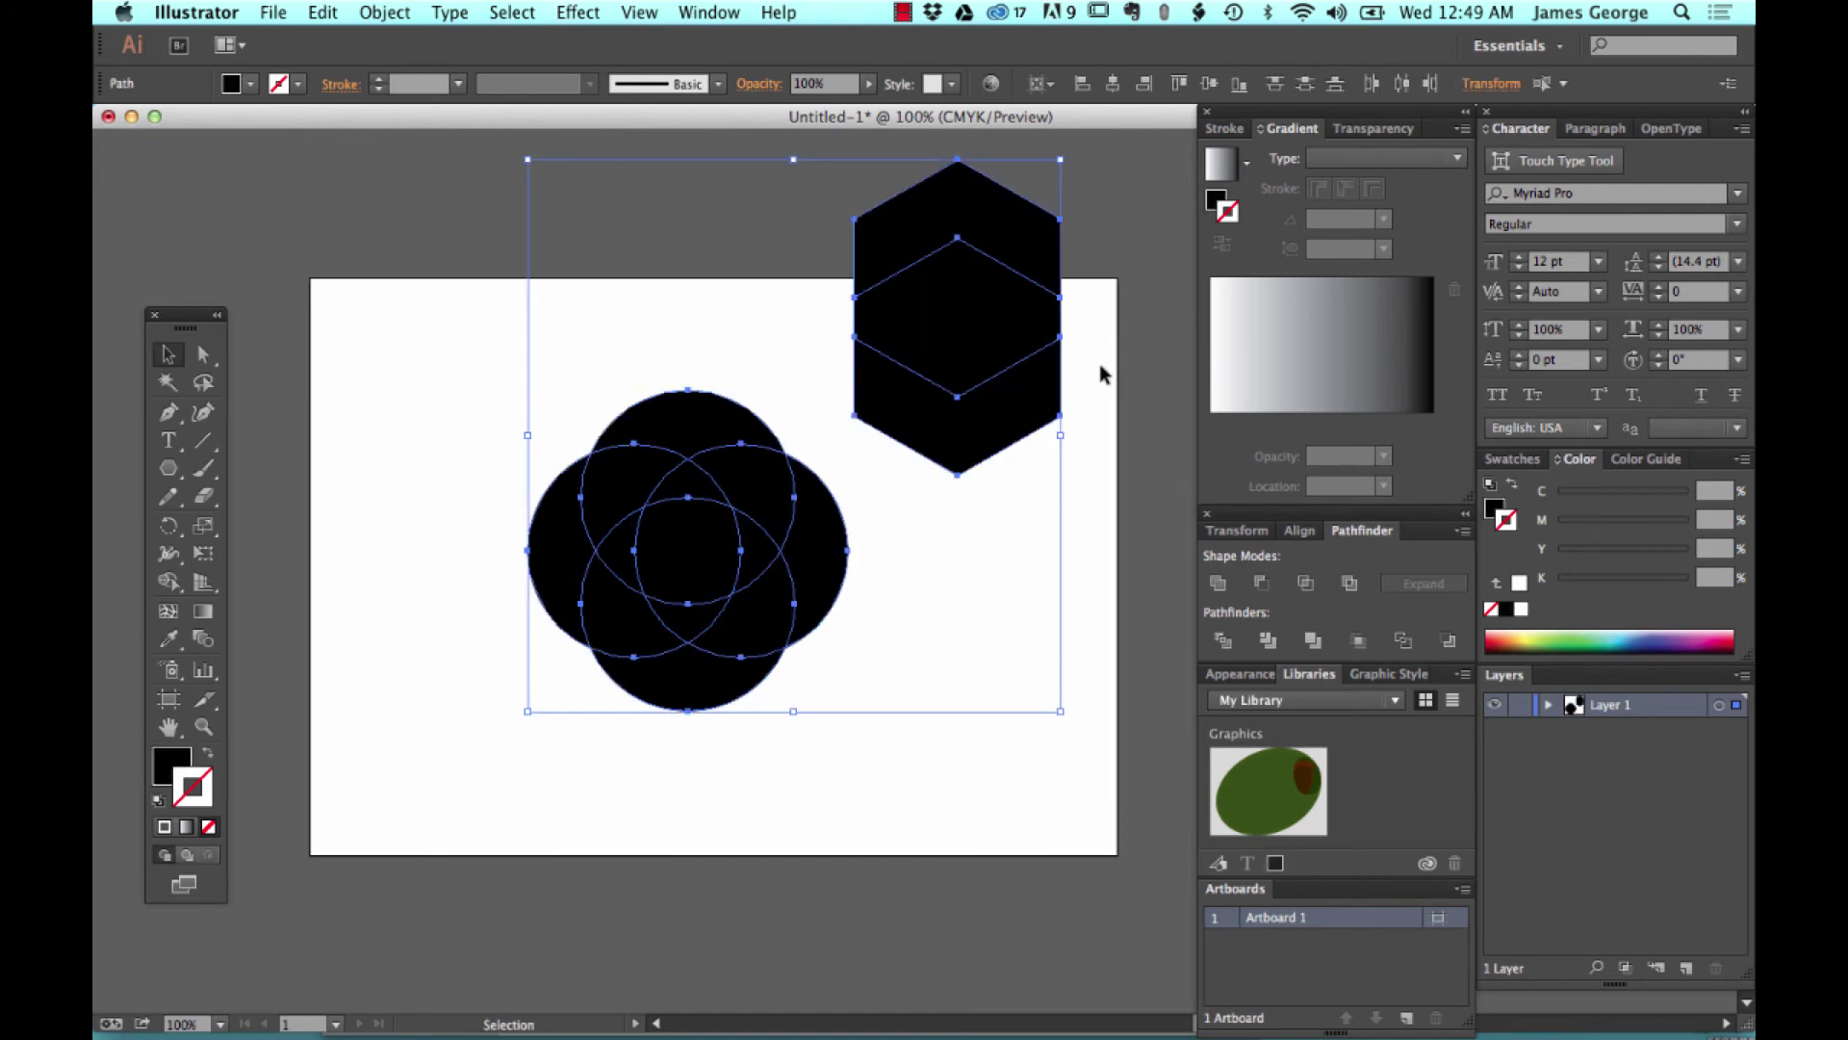
{"action": "left_click", "coordinate": [941, 421]}
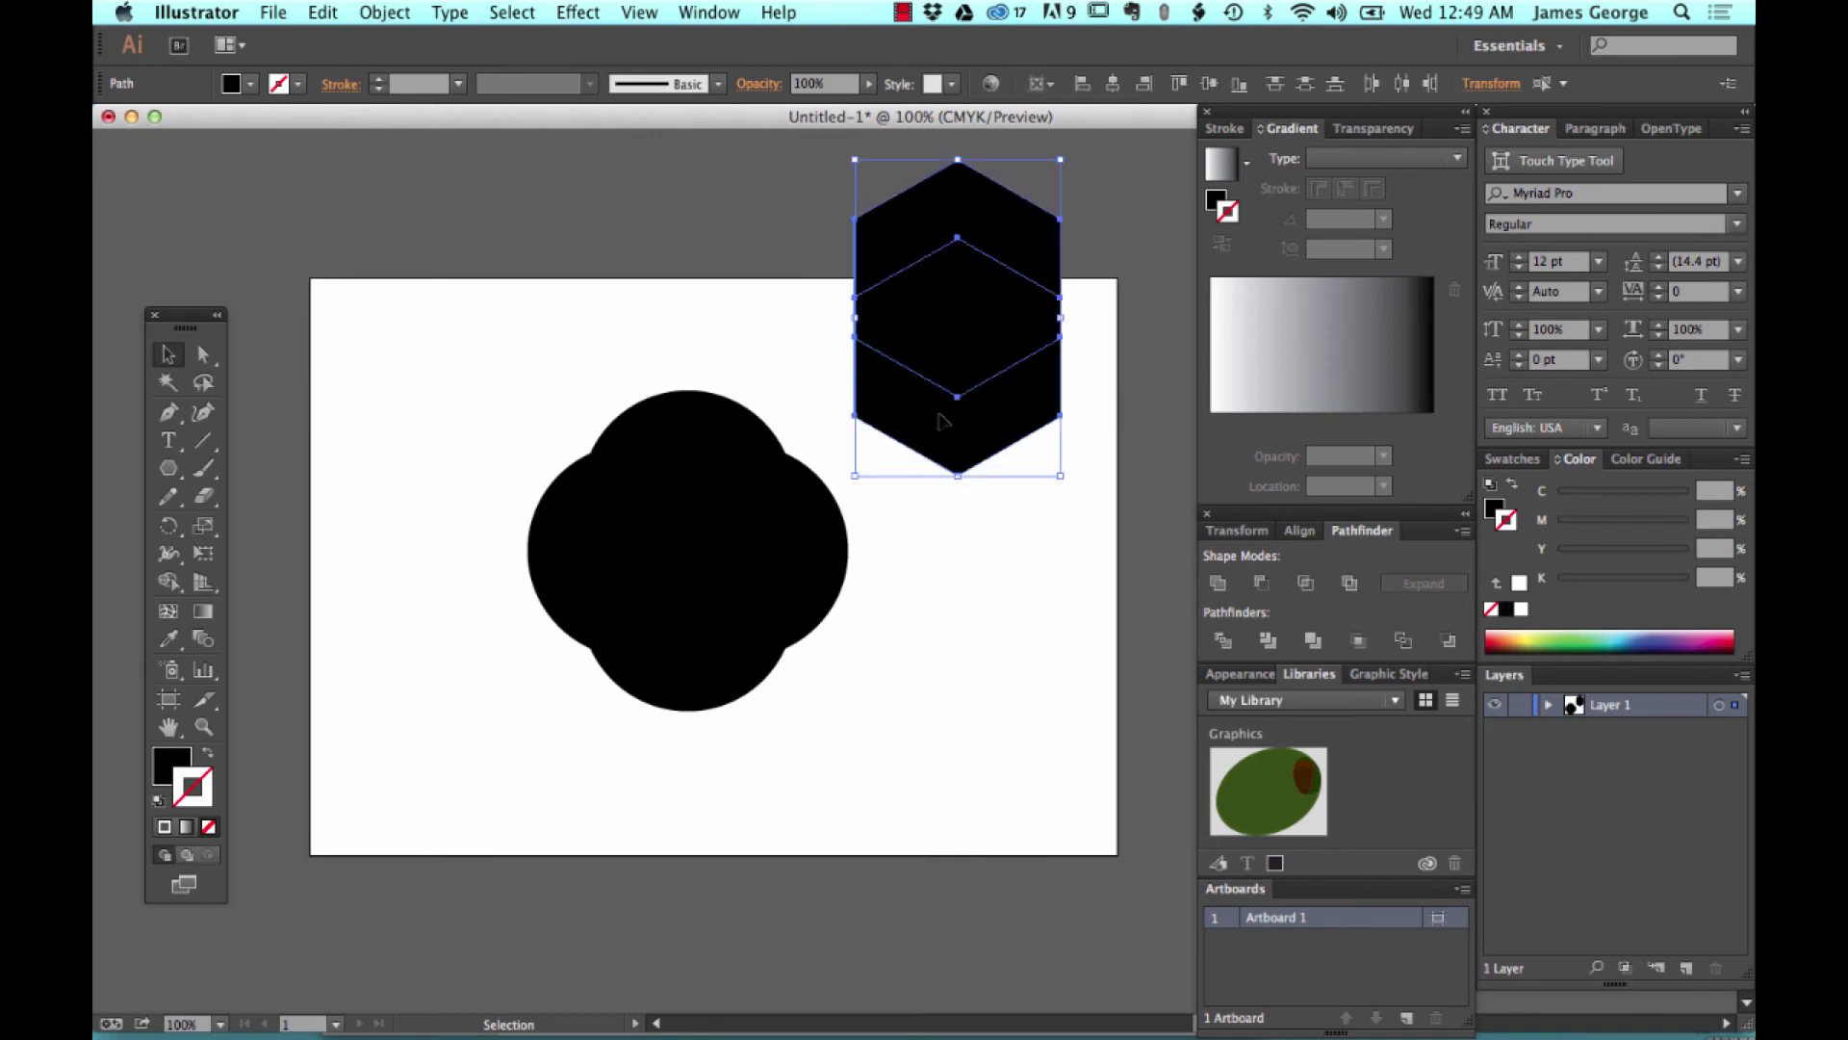
{"action": "left_click", "coordinate": [1359, 645]}
{"action": "left_click", "coordinate": [1079, 486]}
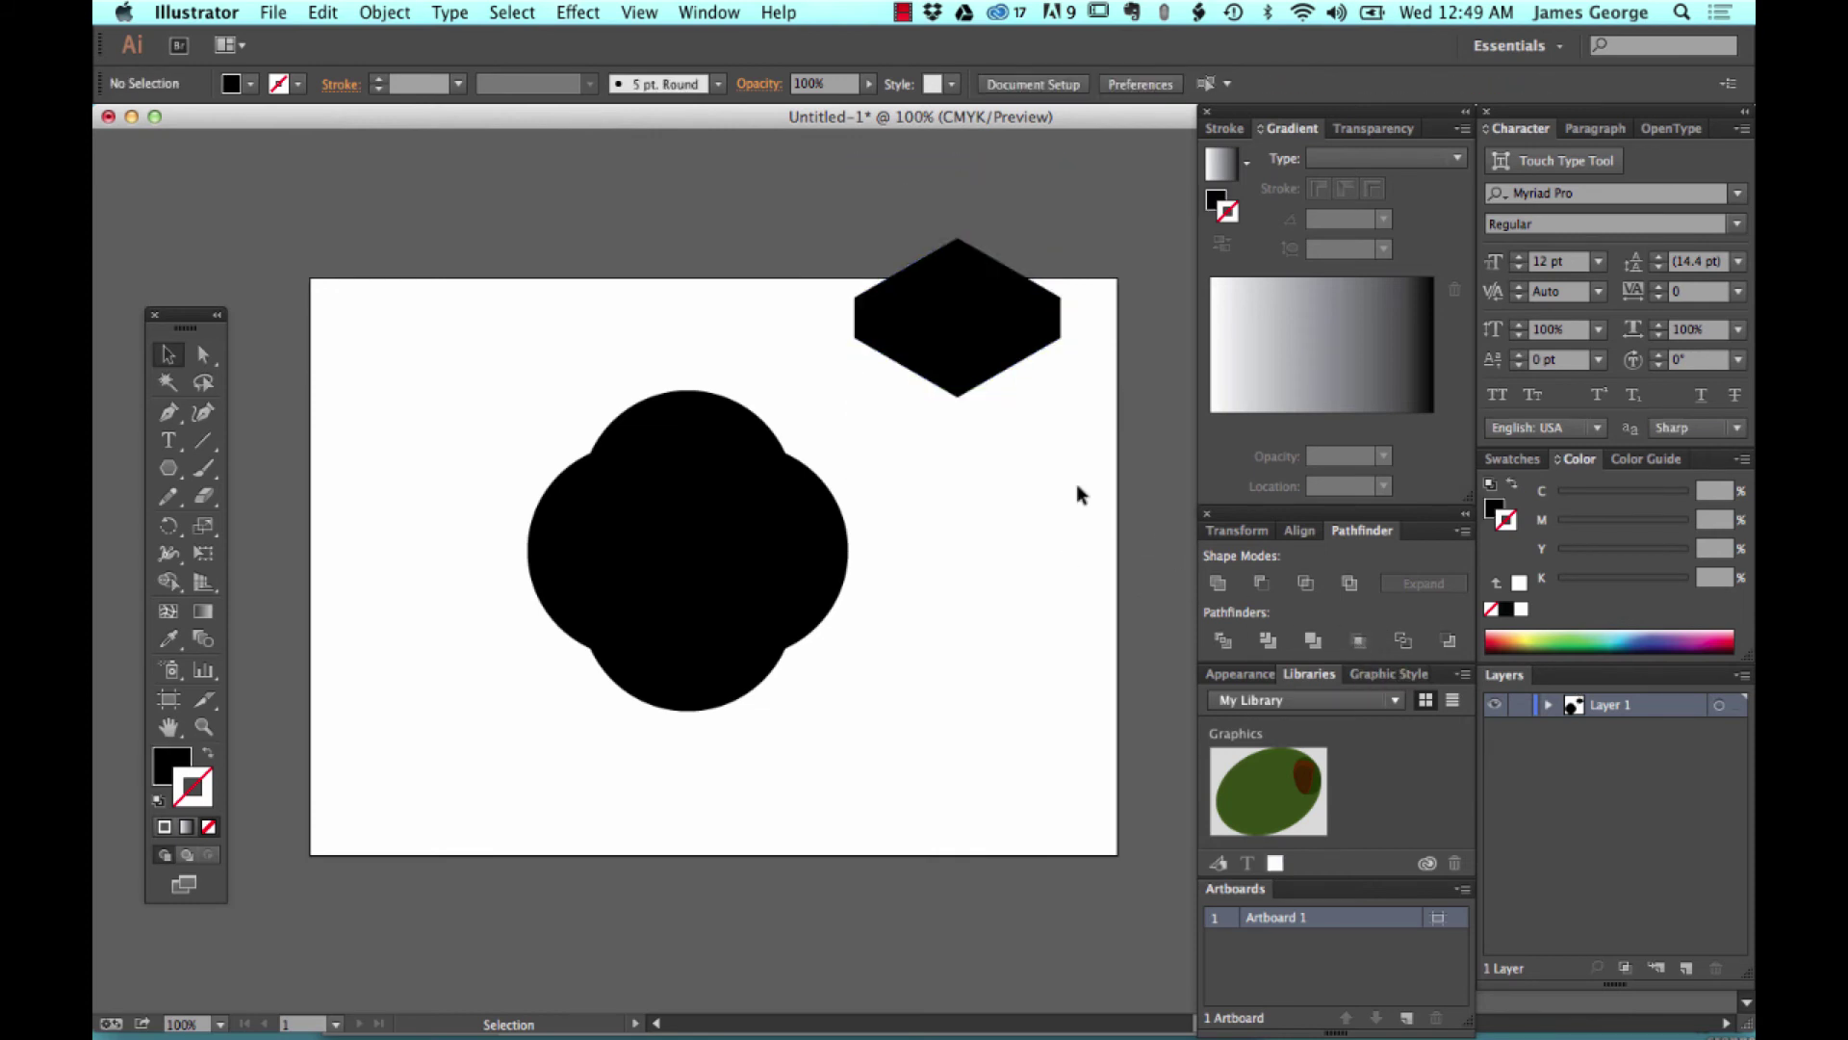
{"action": "left_click", "coordinate": [1012, 196]}
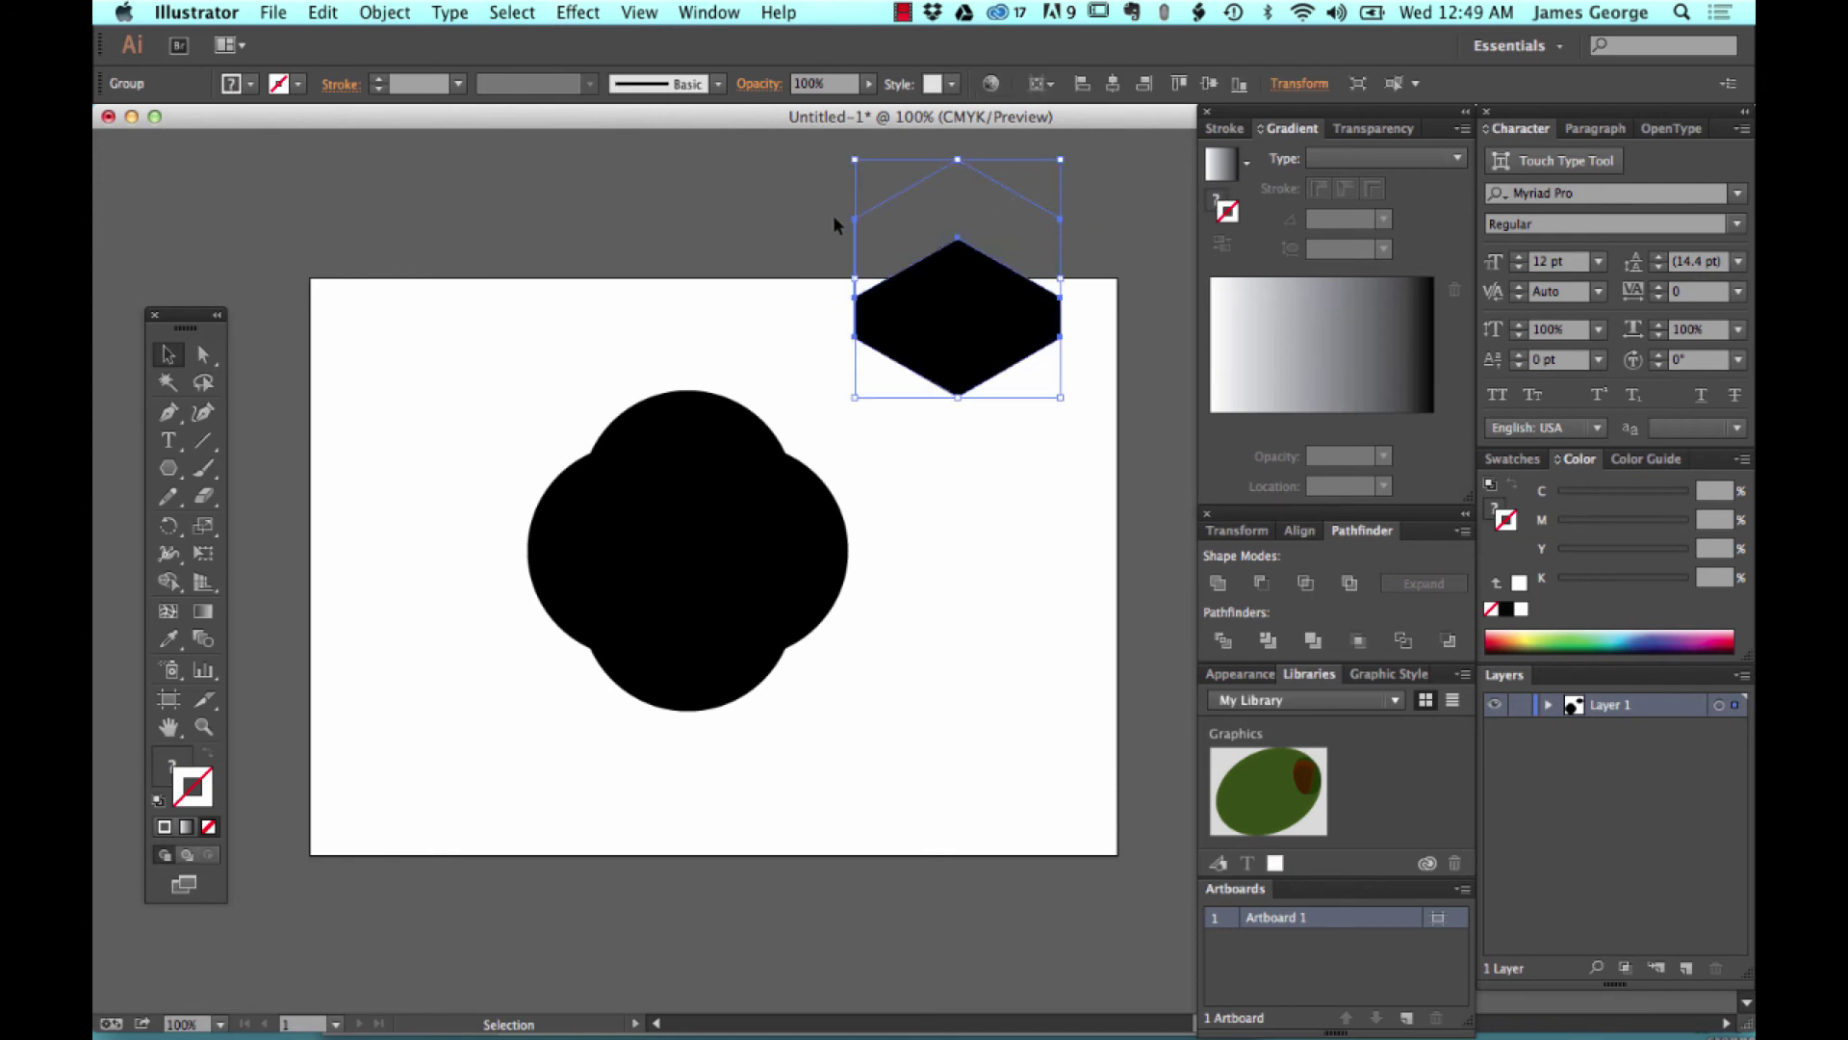
{"action": "key", "text": "a"}
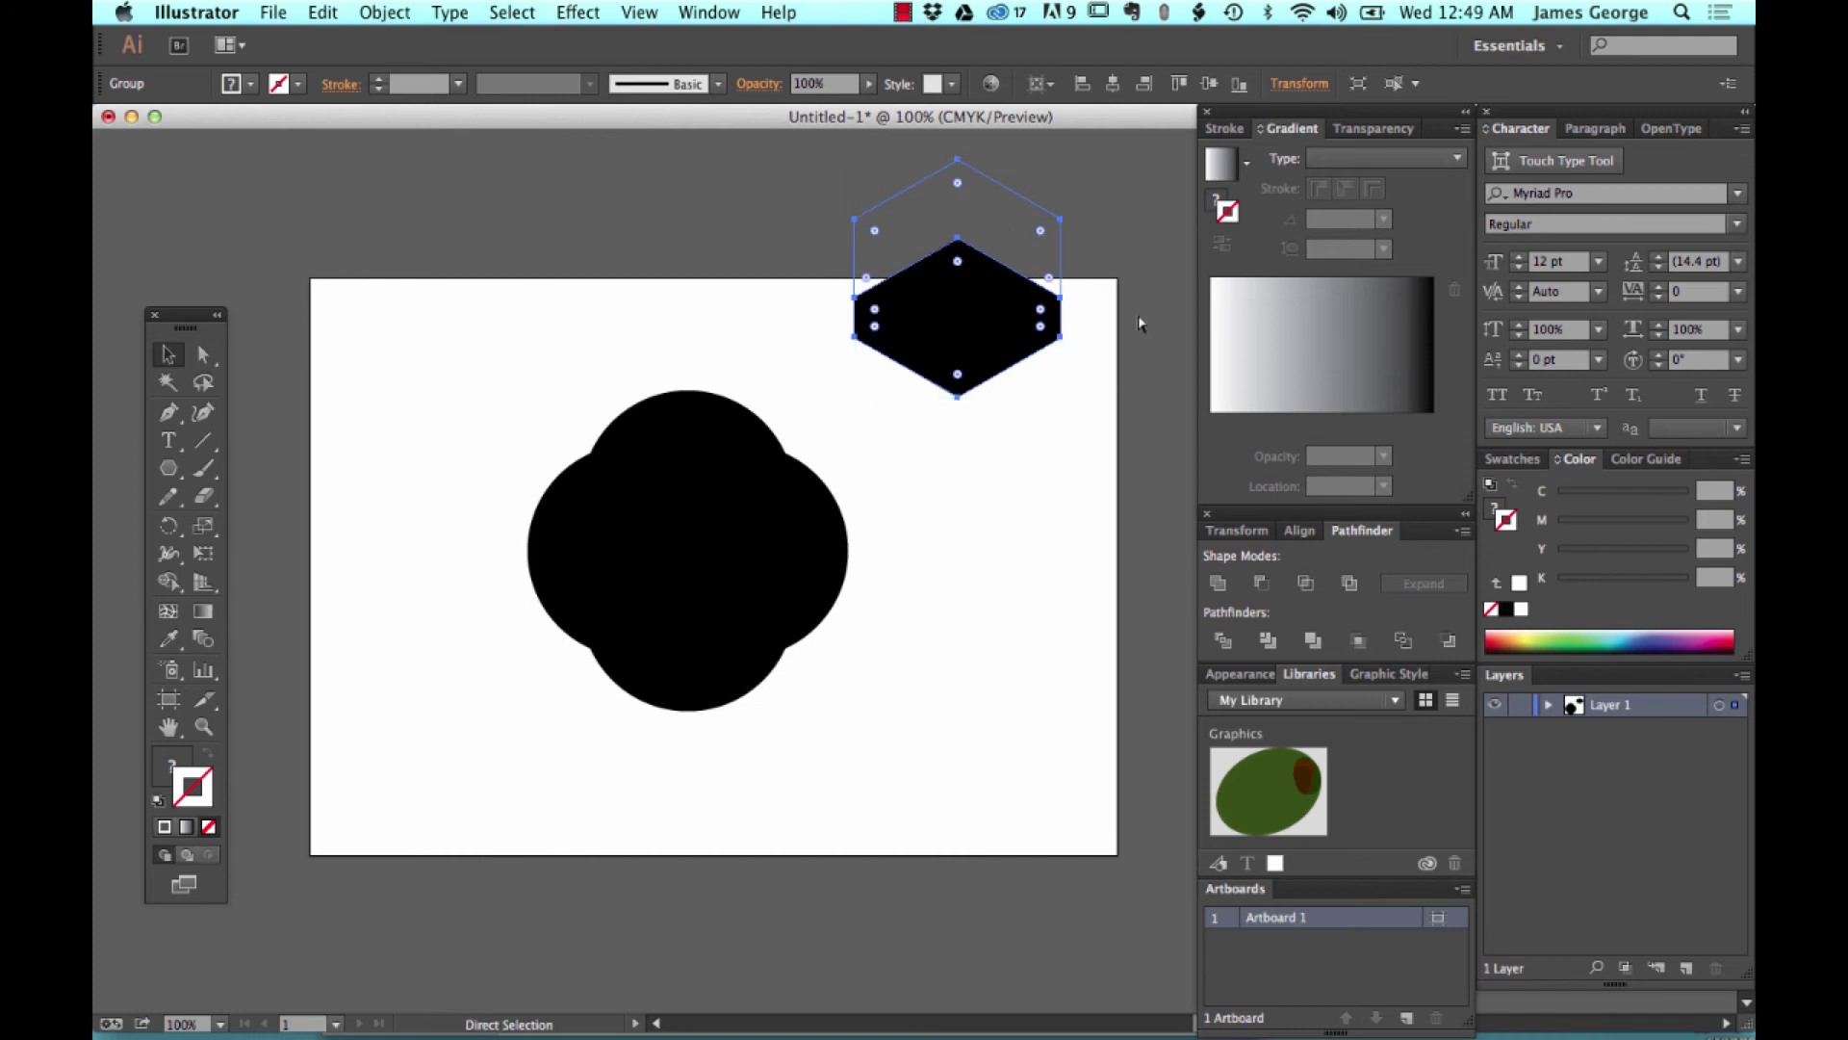
{"action": "key", "text": "super+z"}
{"action": "key", "text": "super+z"}
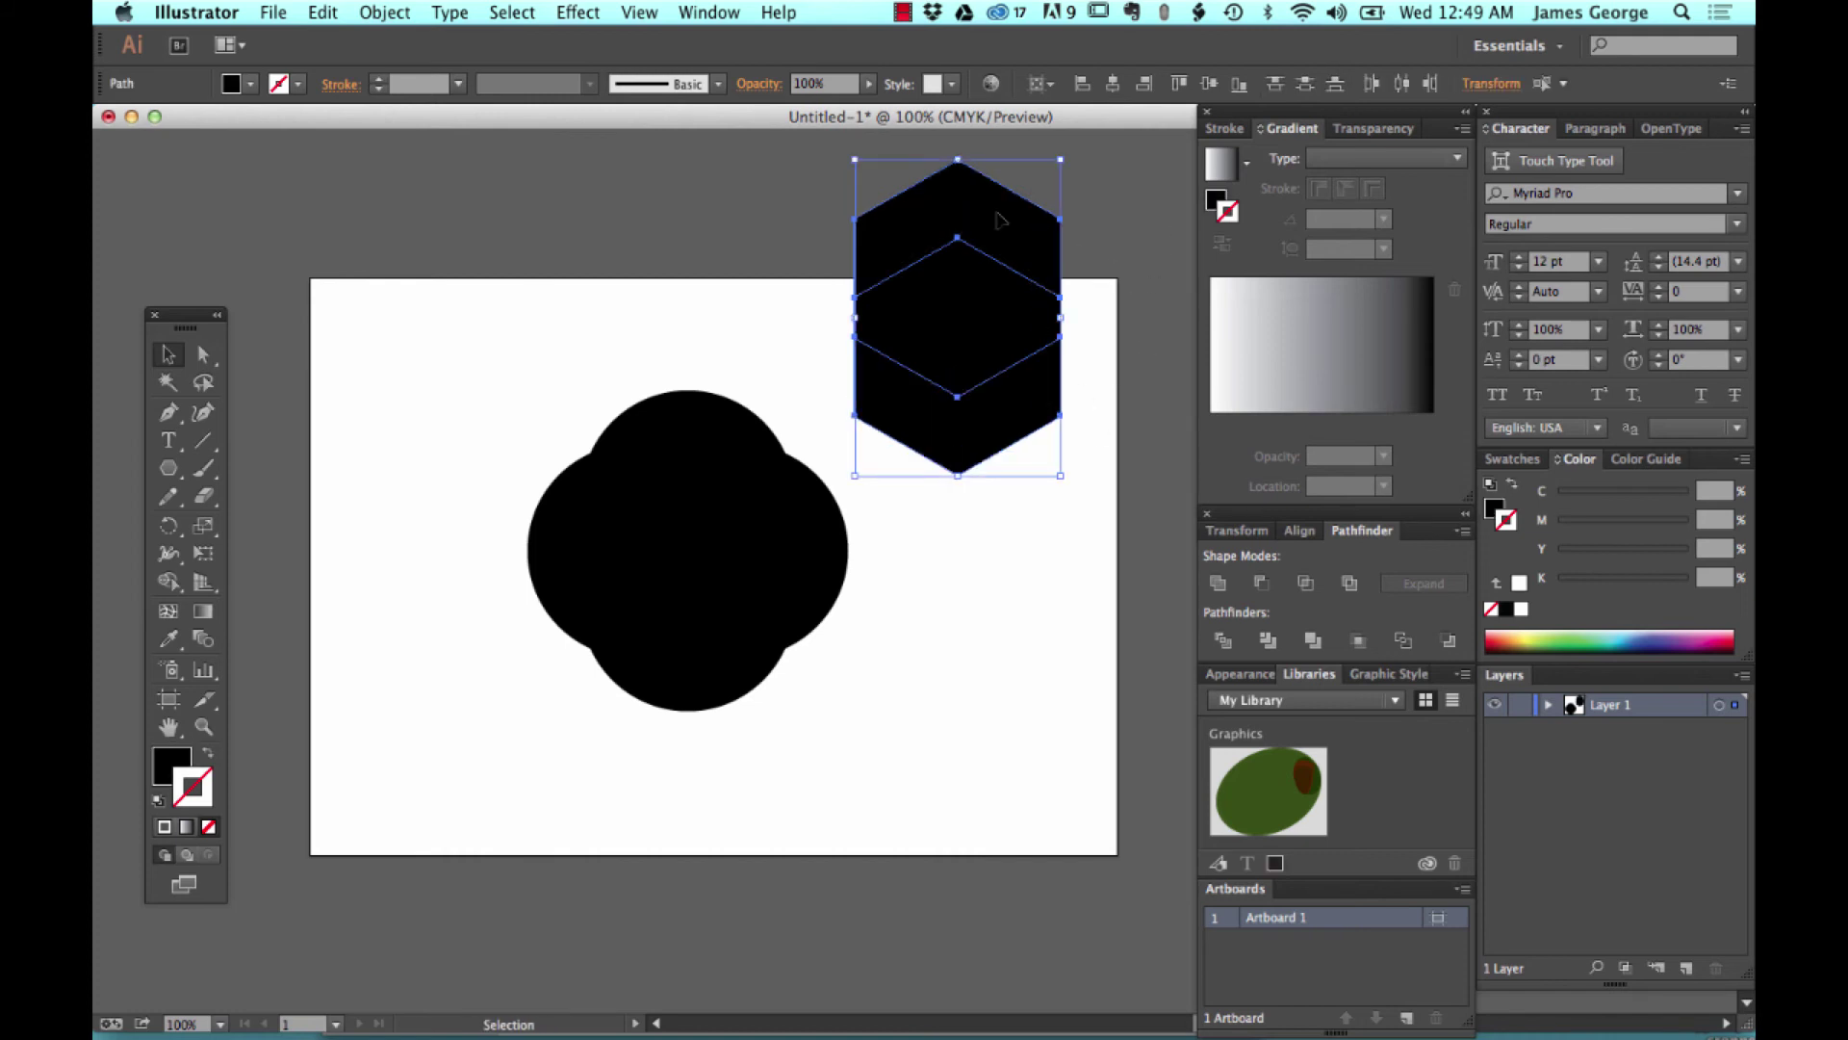
Try a gradient stroke on the hexagon, revert it, and deselect the hexagons.
{"action": "left_click", "coordinate": [1214, 324]}
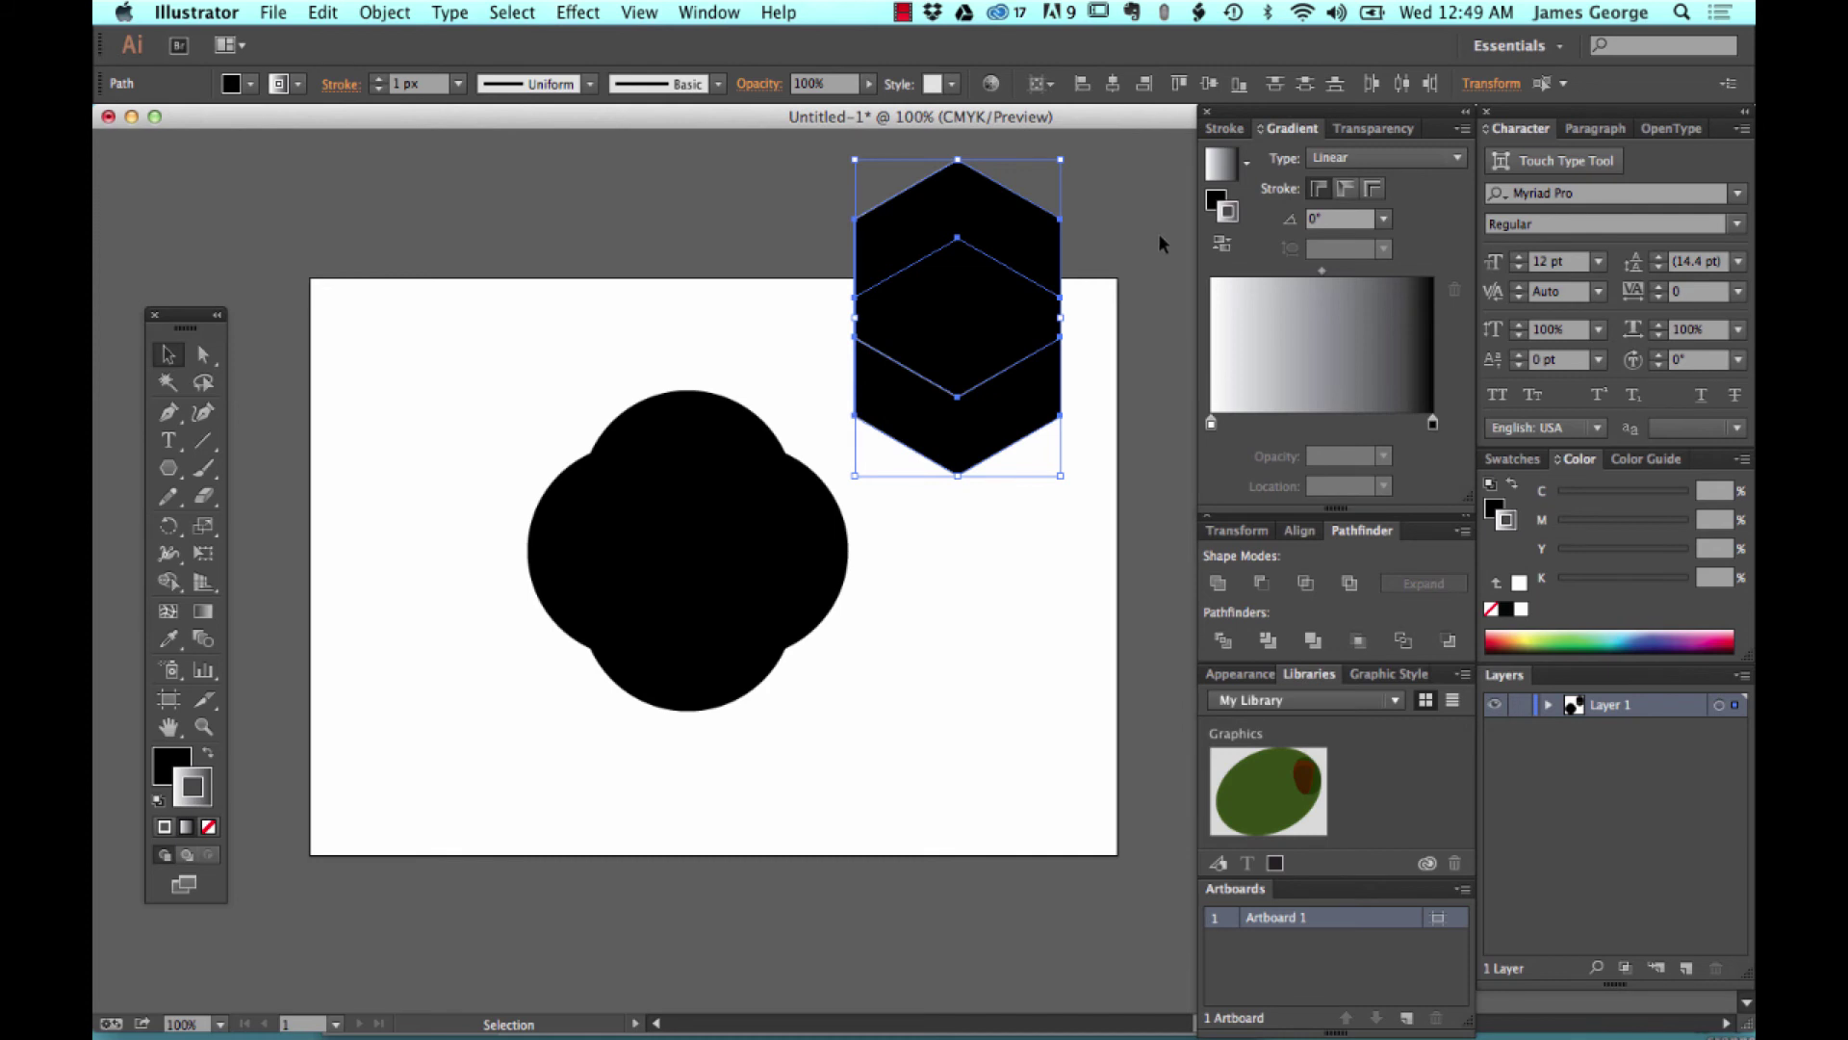
{"action": "key", "text": "super+z"}
{"action": "key", "text": "a"}
{"action": "key", "text": "v"}
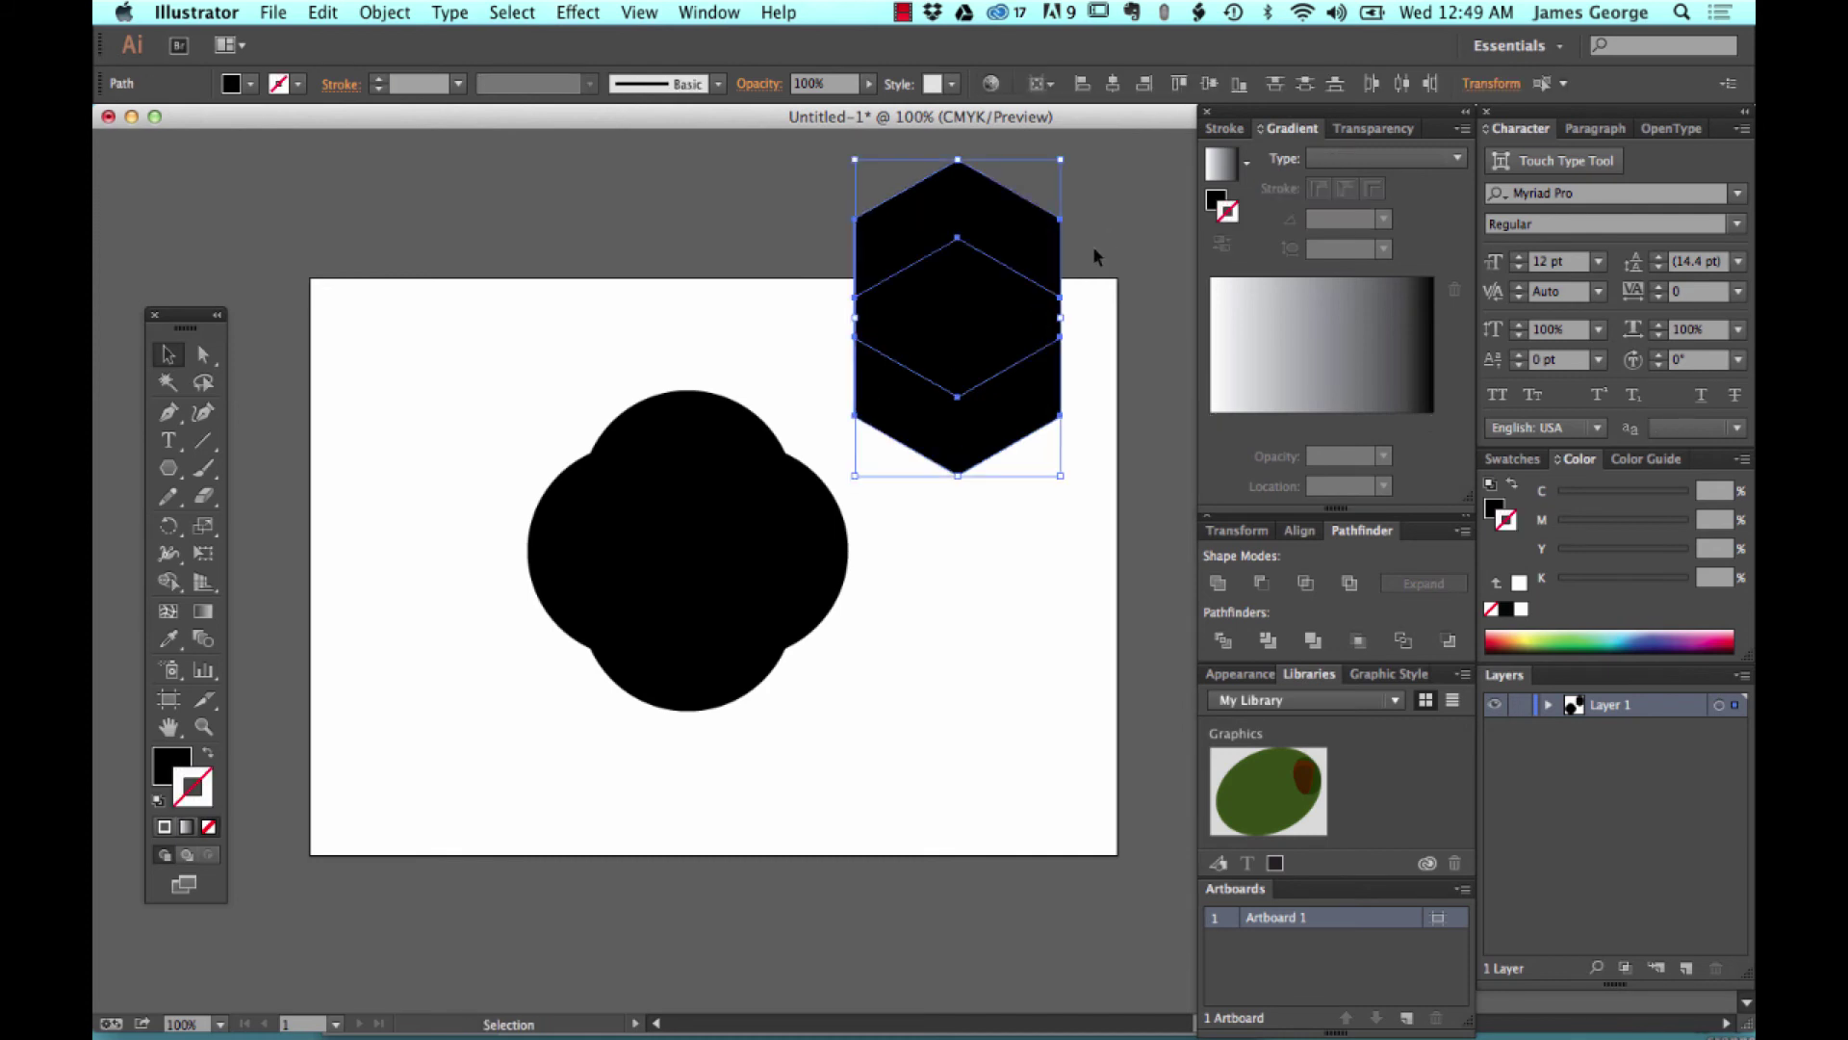
{"action": "left_click", "coordinate": [1105, 227]}
Remove the upper hexagon's fill so only one black hexagon stays visible.
{"action": "left_click", "coordinate": [1001, 236]}
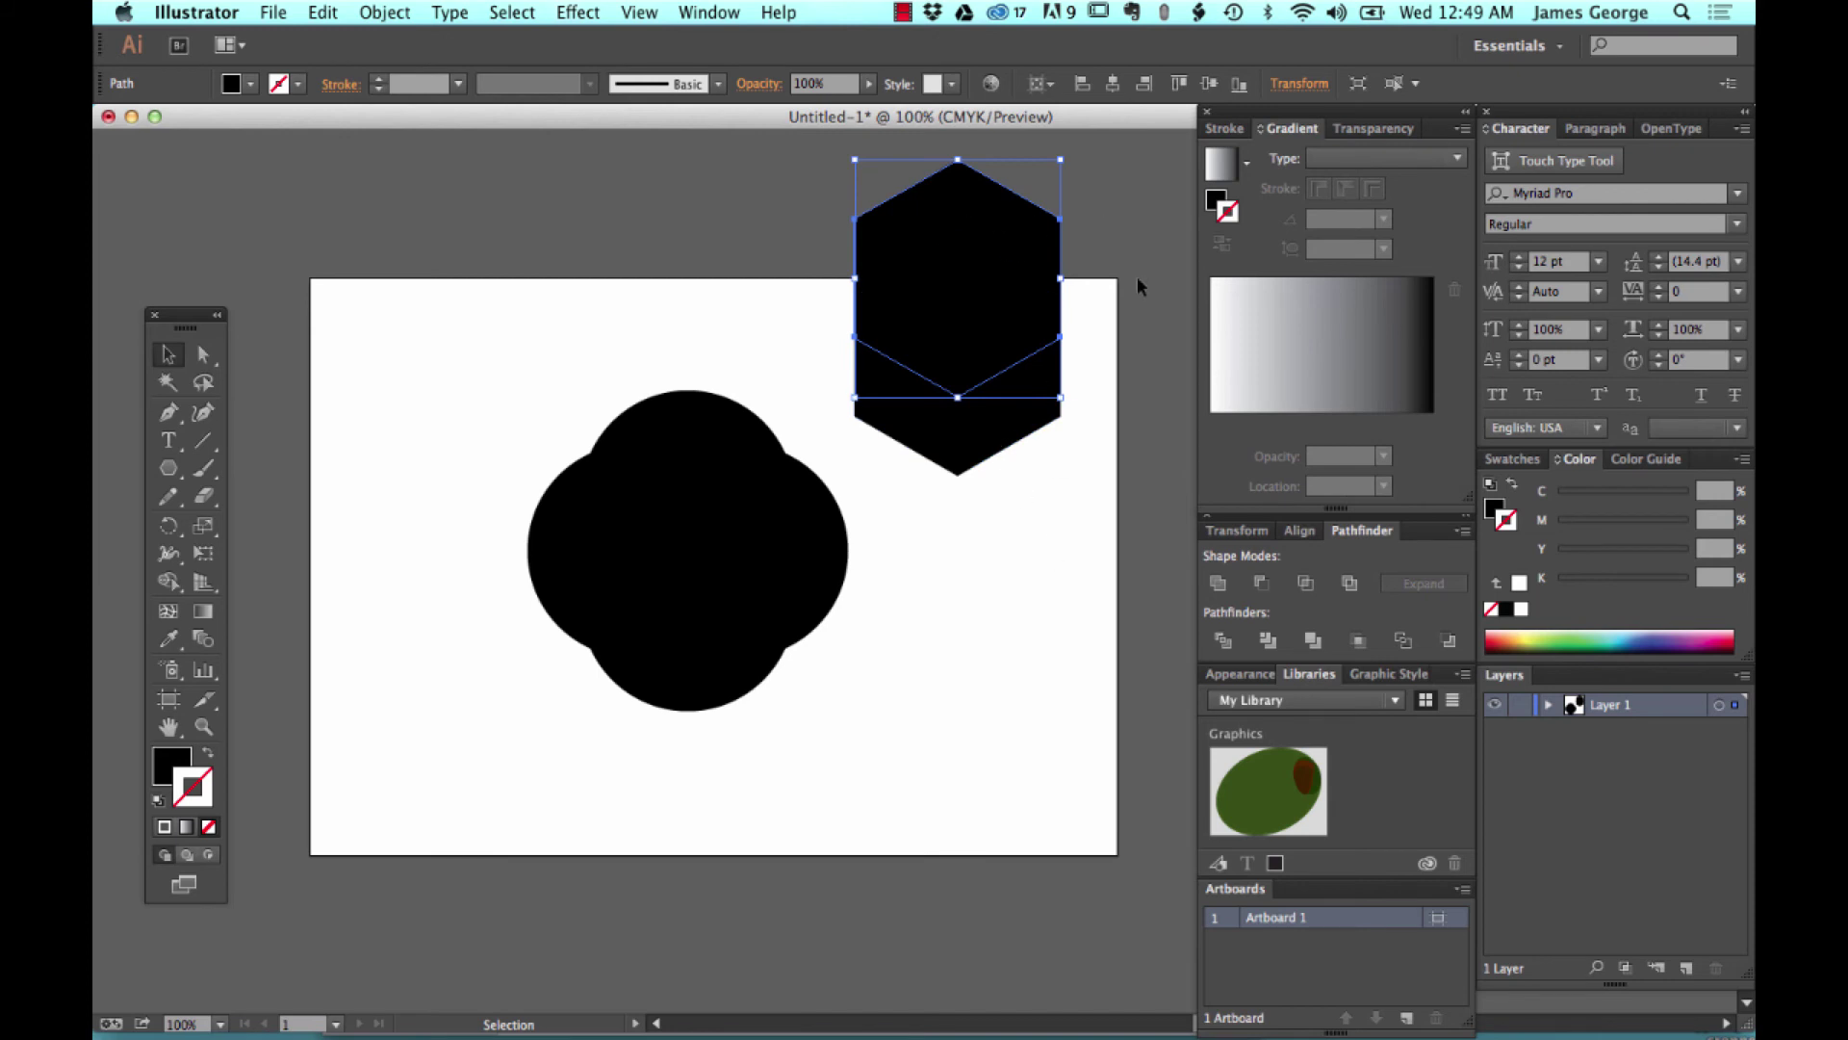
{"action": "key", "text": "slash"}
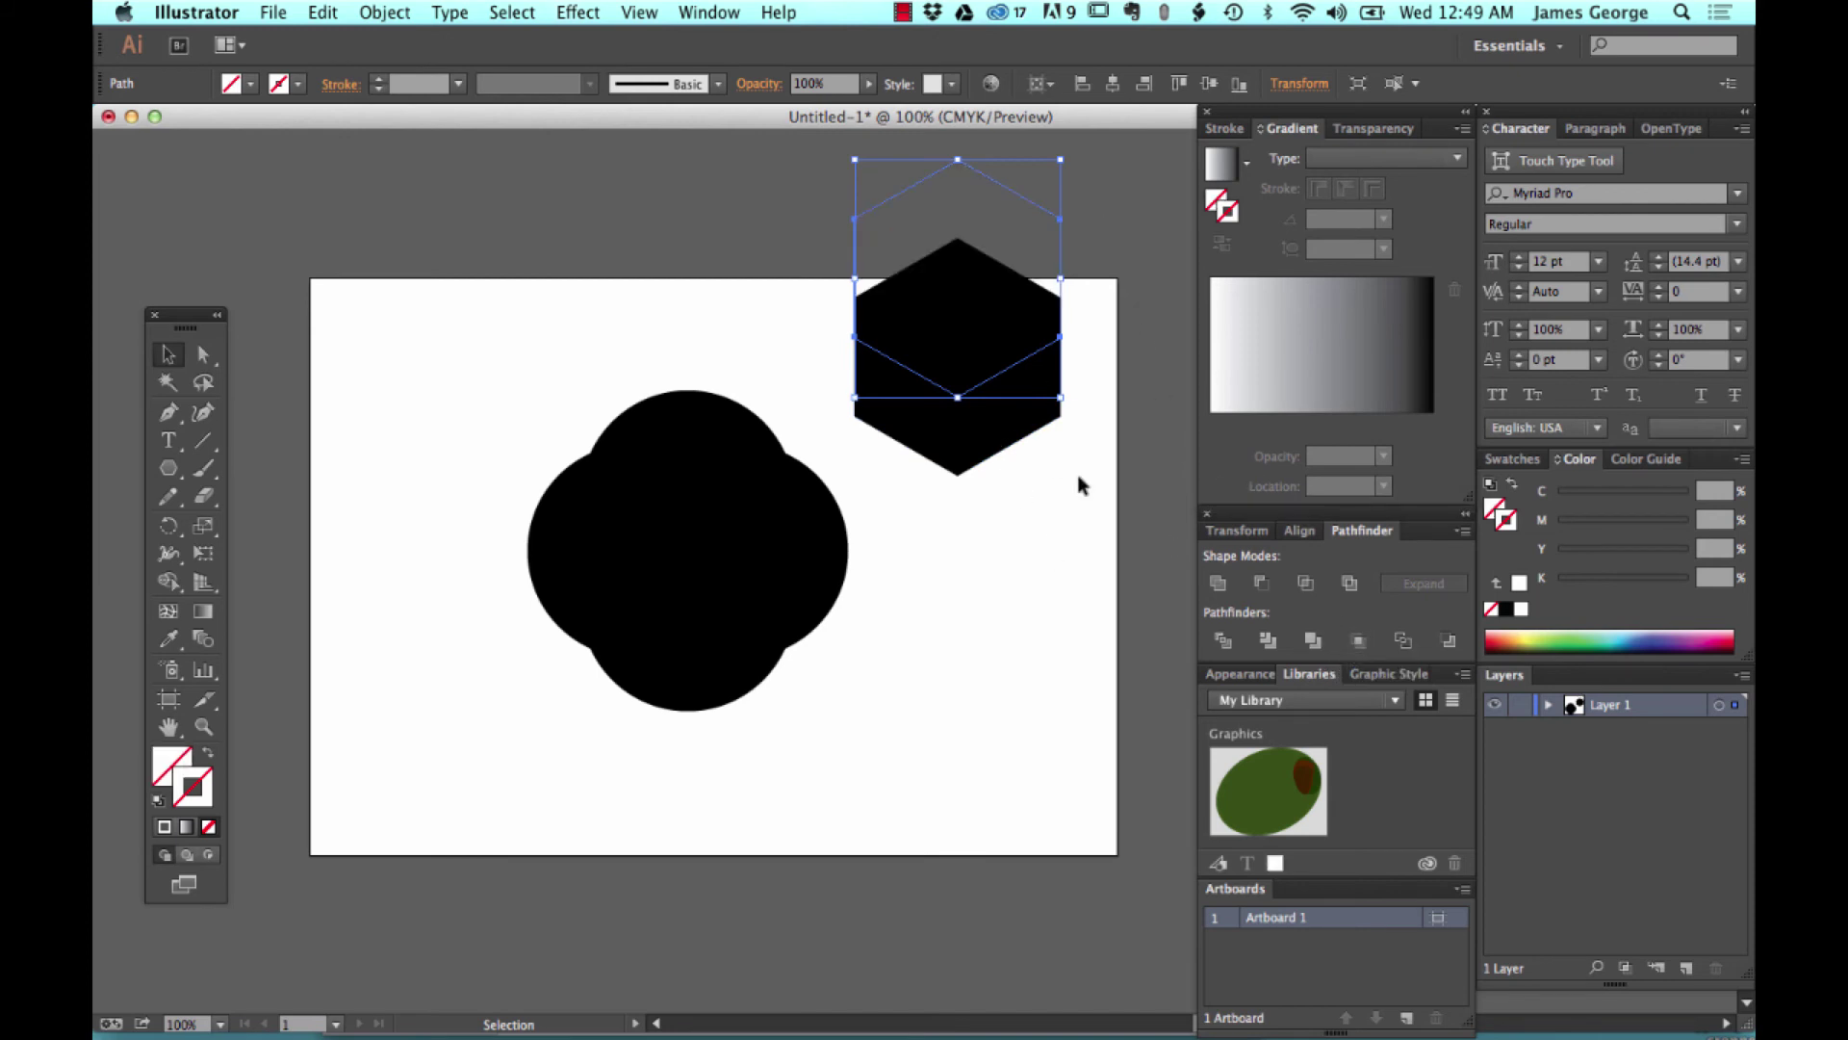
{"action": "left_click", "coordinate": [1077, 475]}
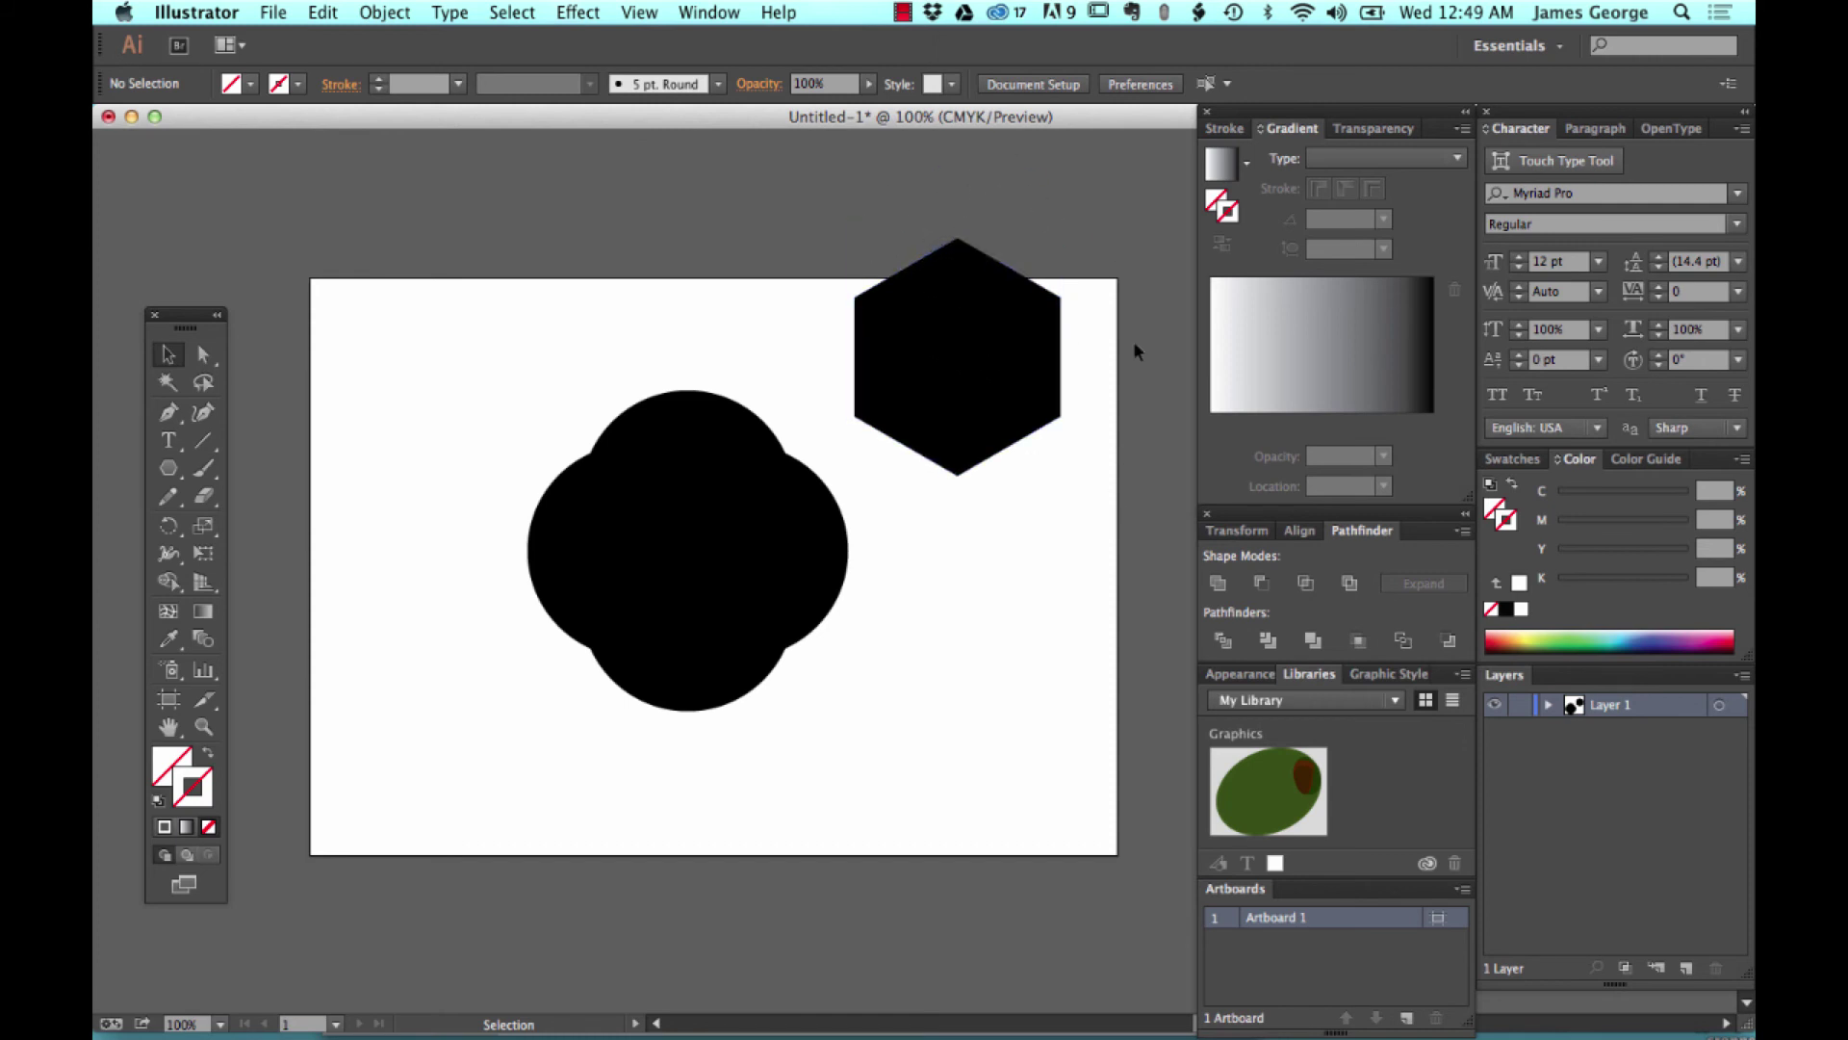
Bring back the upper hexagon, test Outline on it, undo, then redo from the Edit menu.
{"action": "key", "text": "super+z"}
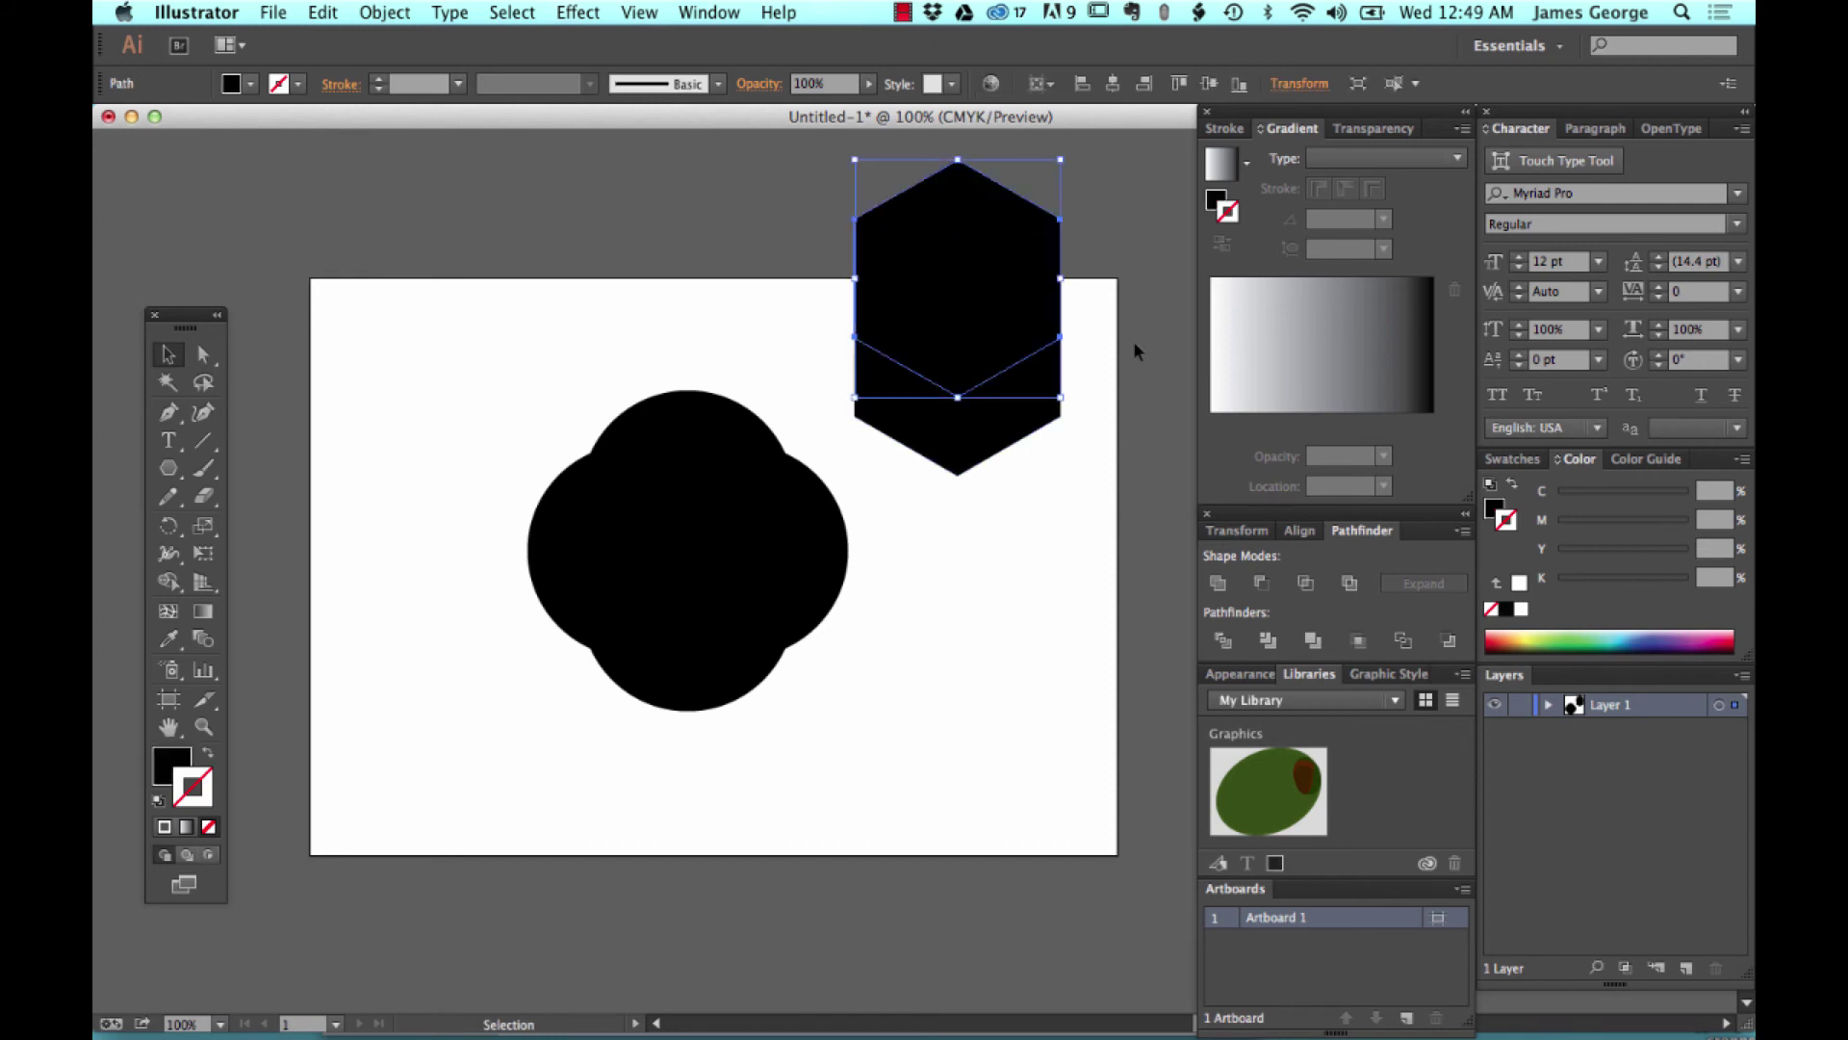
{"action": "left_click", "coordinate": [1403, 643]}
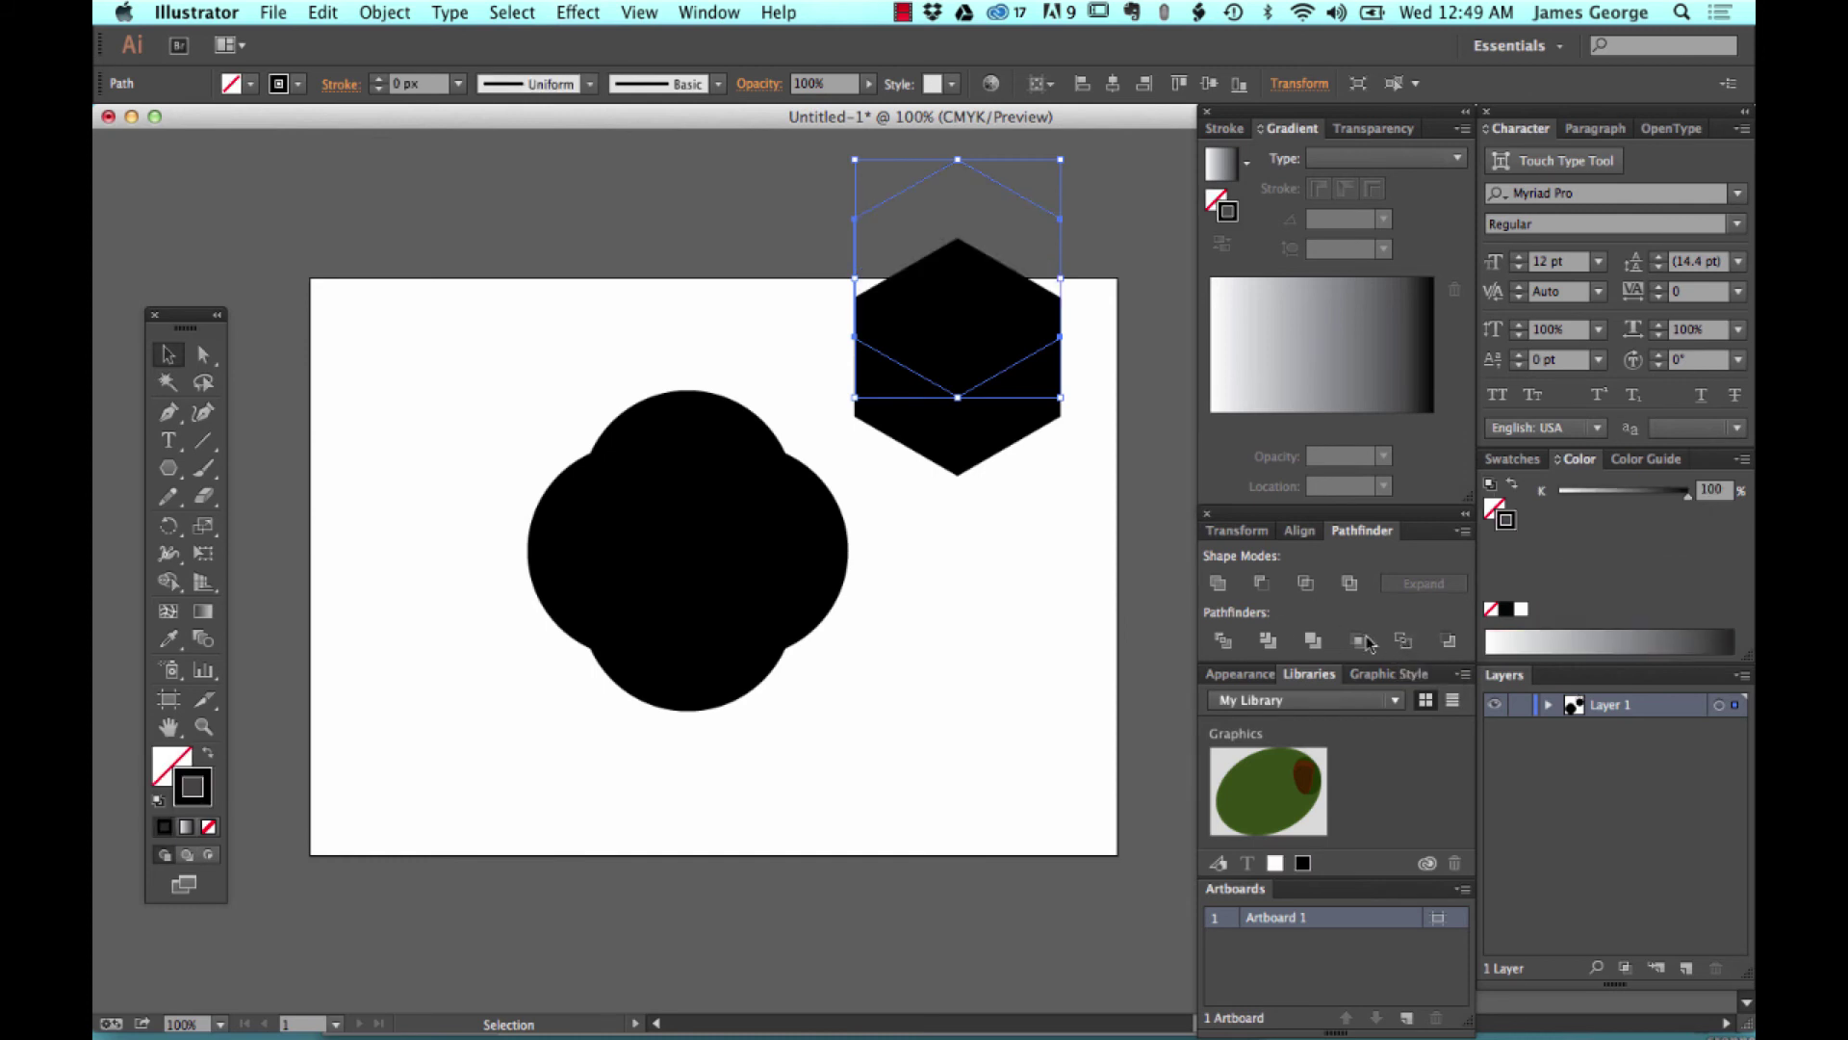
{"action": "left_click", "coordinate": [1065, 515]}
{"action": "key", "text": "super+z"}
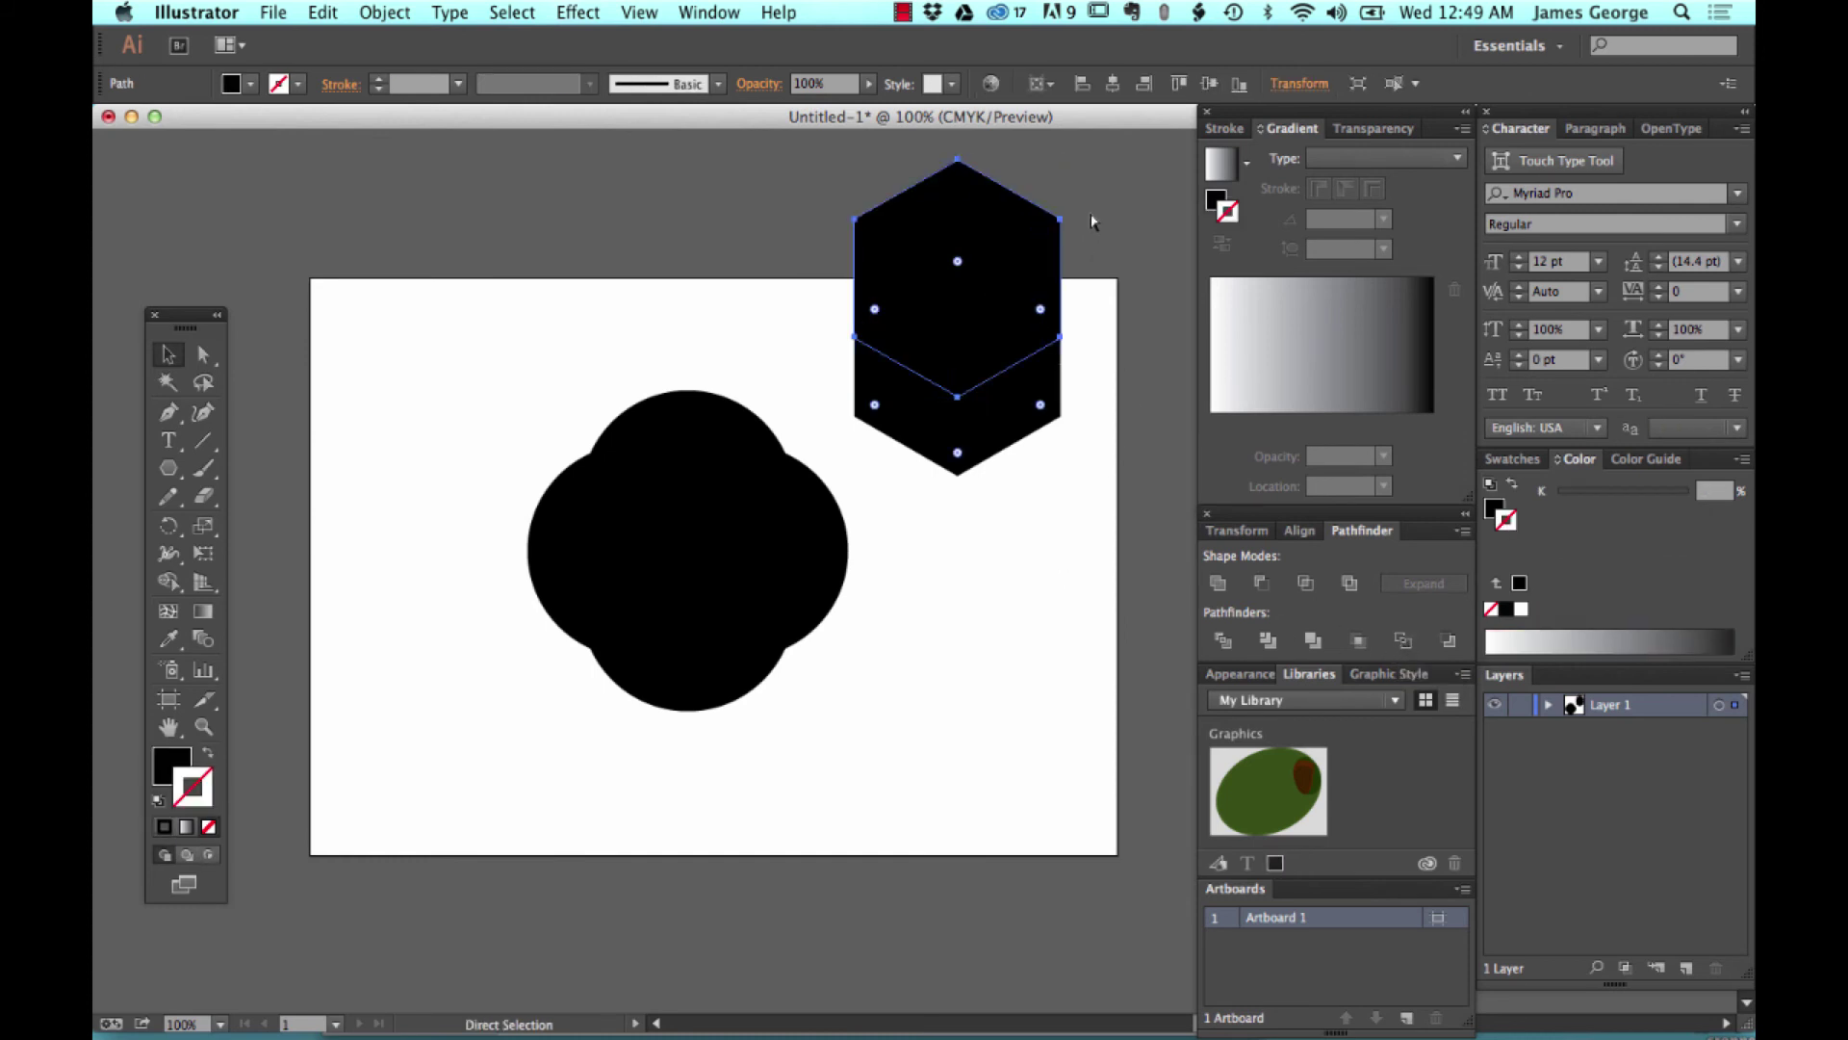
{"action": "key", "text": "super+z"}
{"action": "key", "text": "v"}
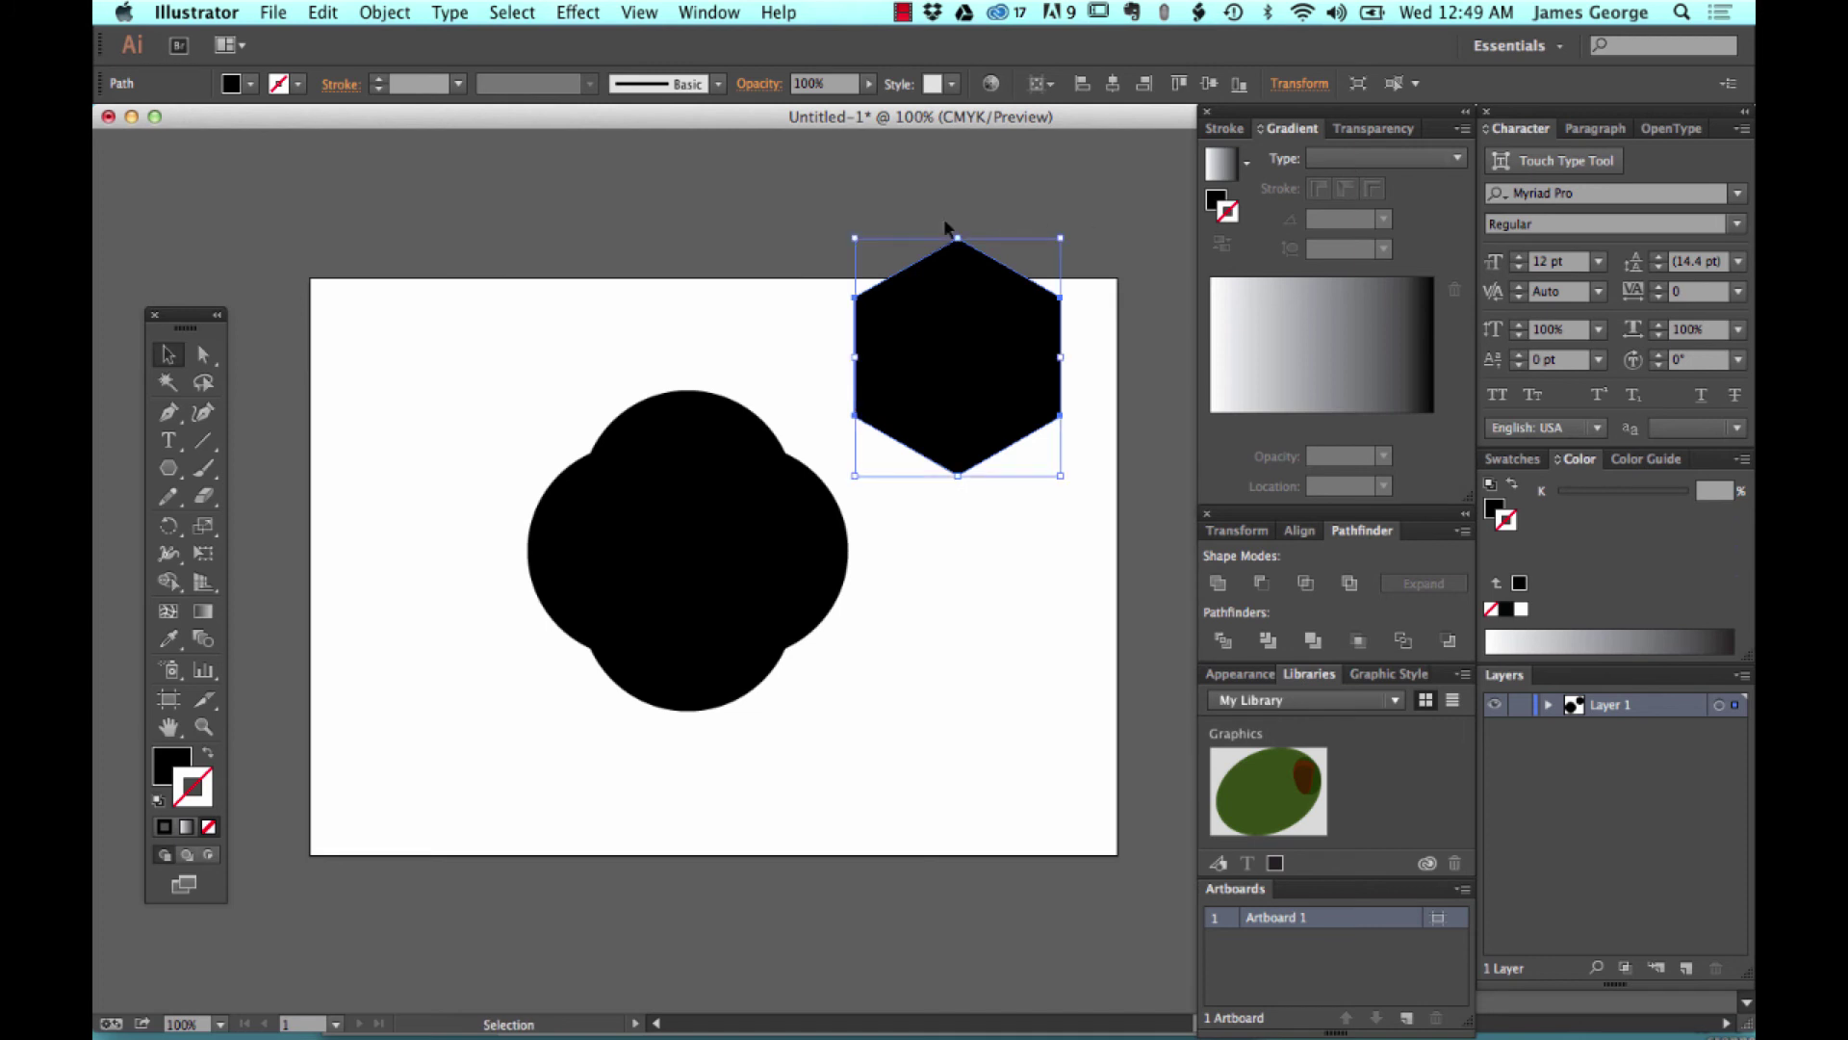
{"action": "left_click", "coordinate": [332, 13]}
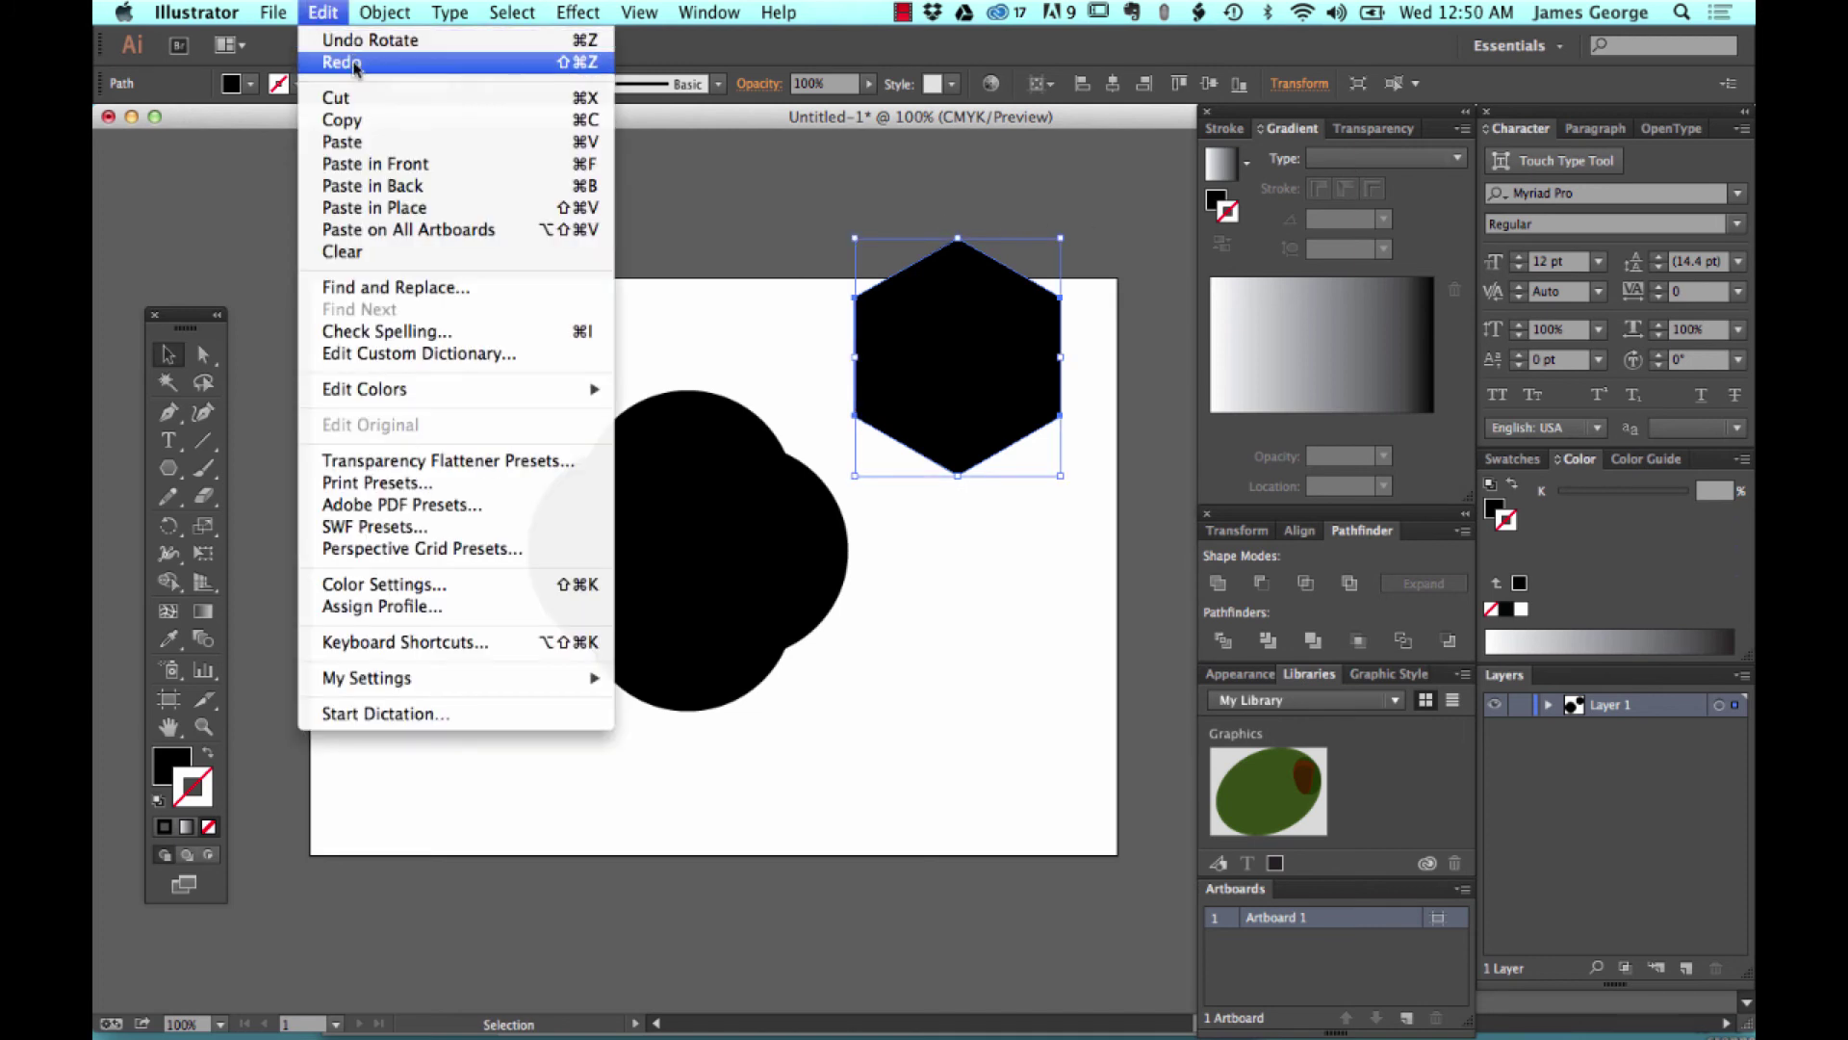
{"action": "left_click", "coordinate": [345, 62]}
{"action": "left_click", "coordinate": [1121, 292]}
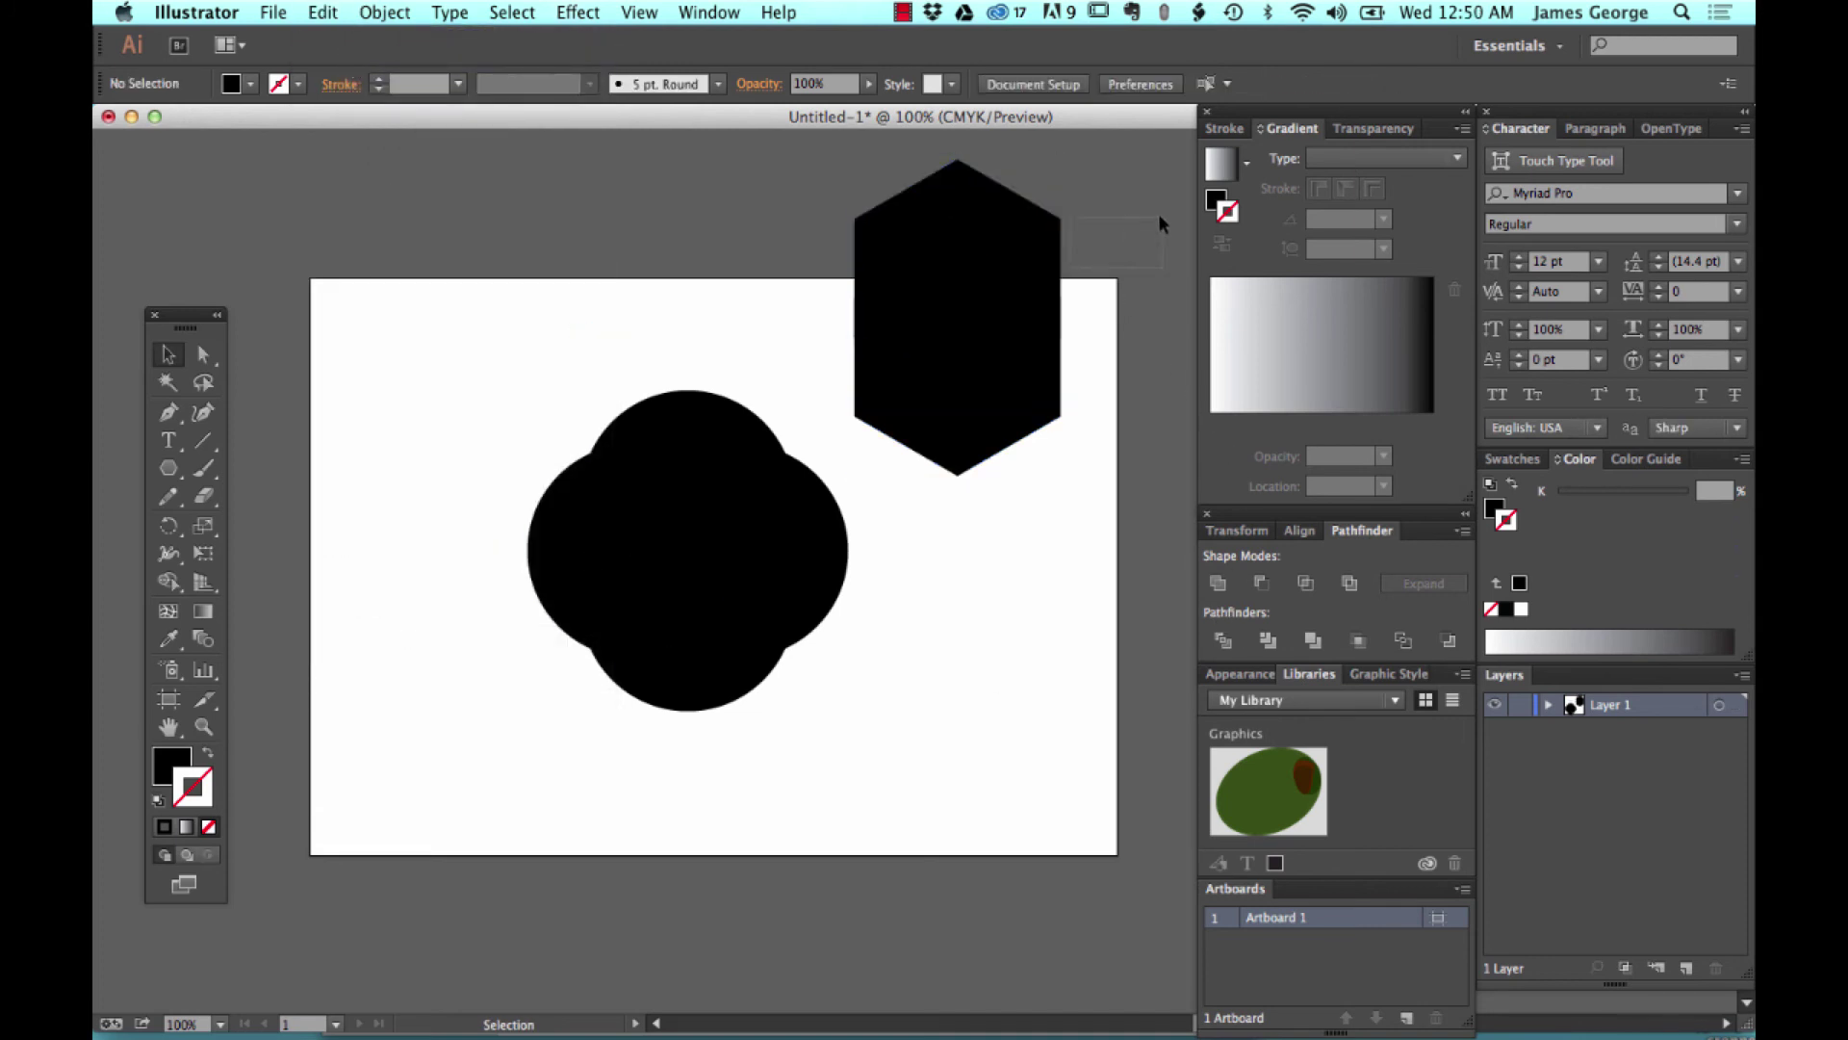
Apply Pathfinder Outline to both marquee-selected hexagons and inspect the resulting outline group.
{"action": "left_click_drag", "start_coordinate": [1158, 214], "coordinate": [868, 391]}
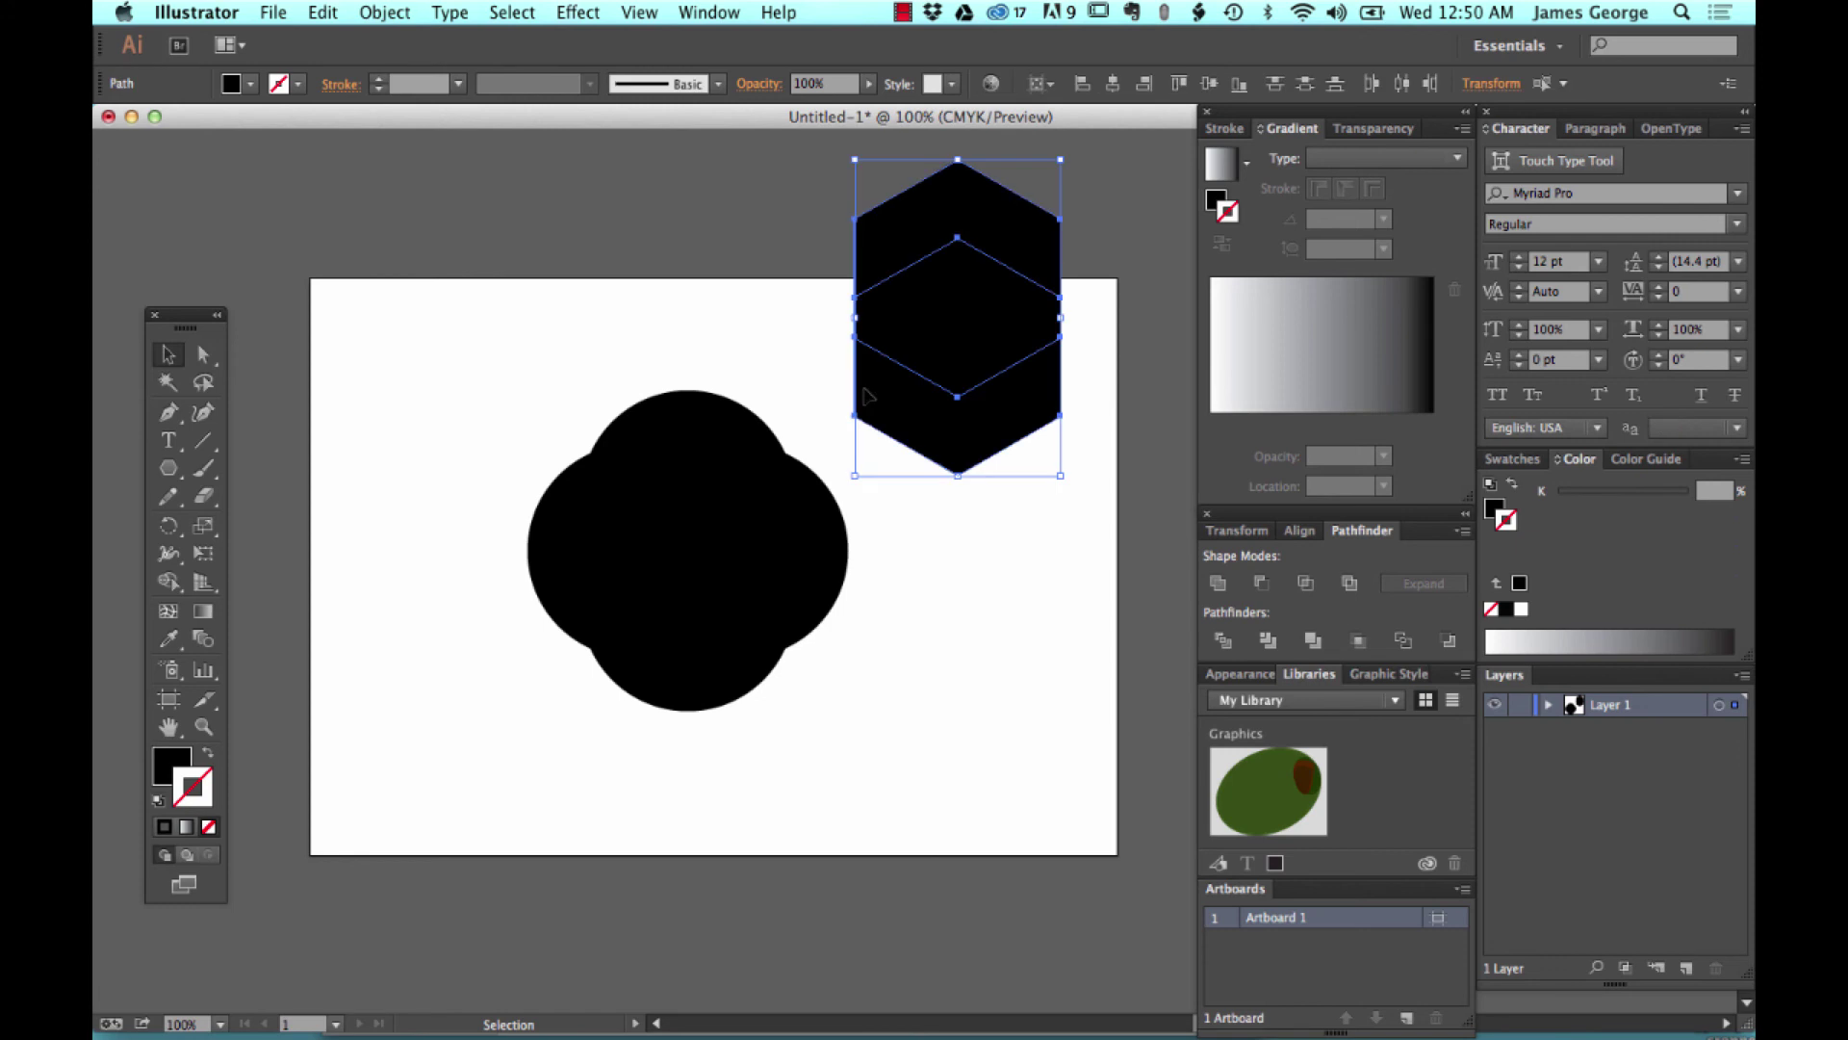
{"action": "left_click", "coordinate": [1403, 640]}
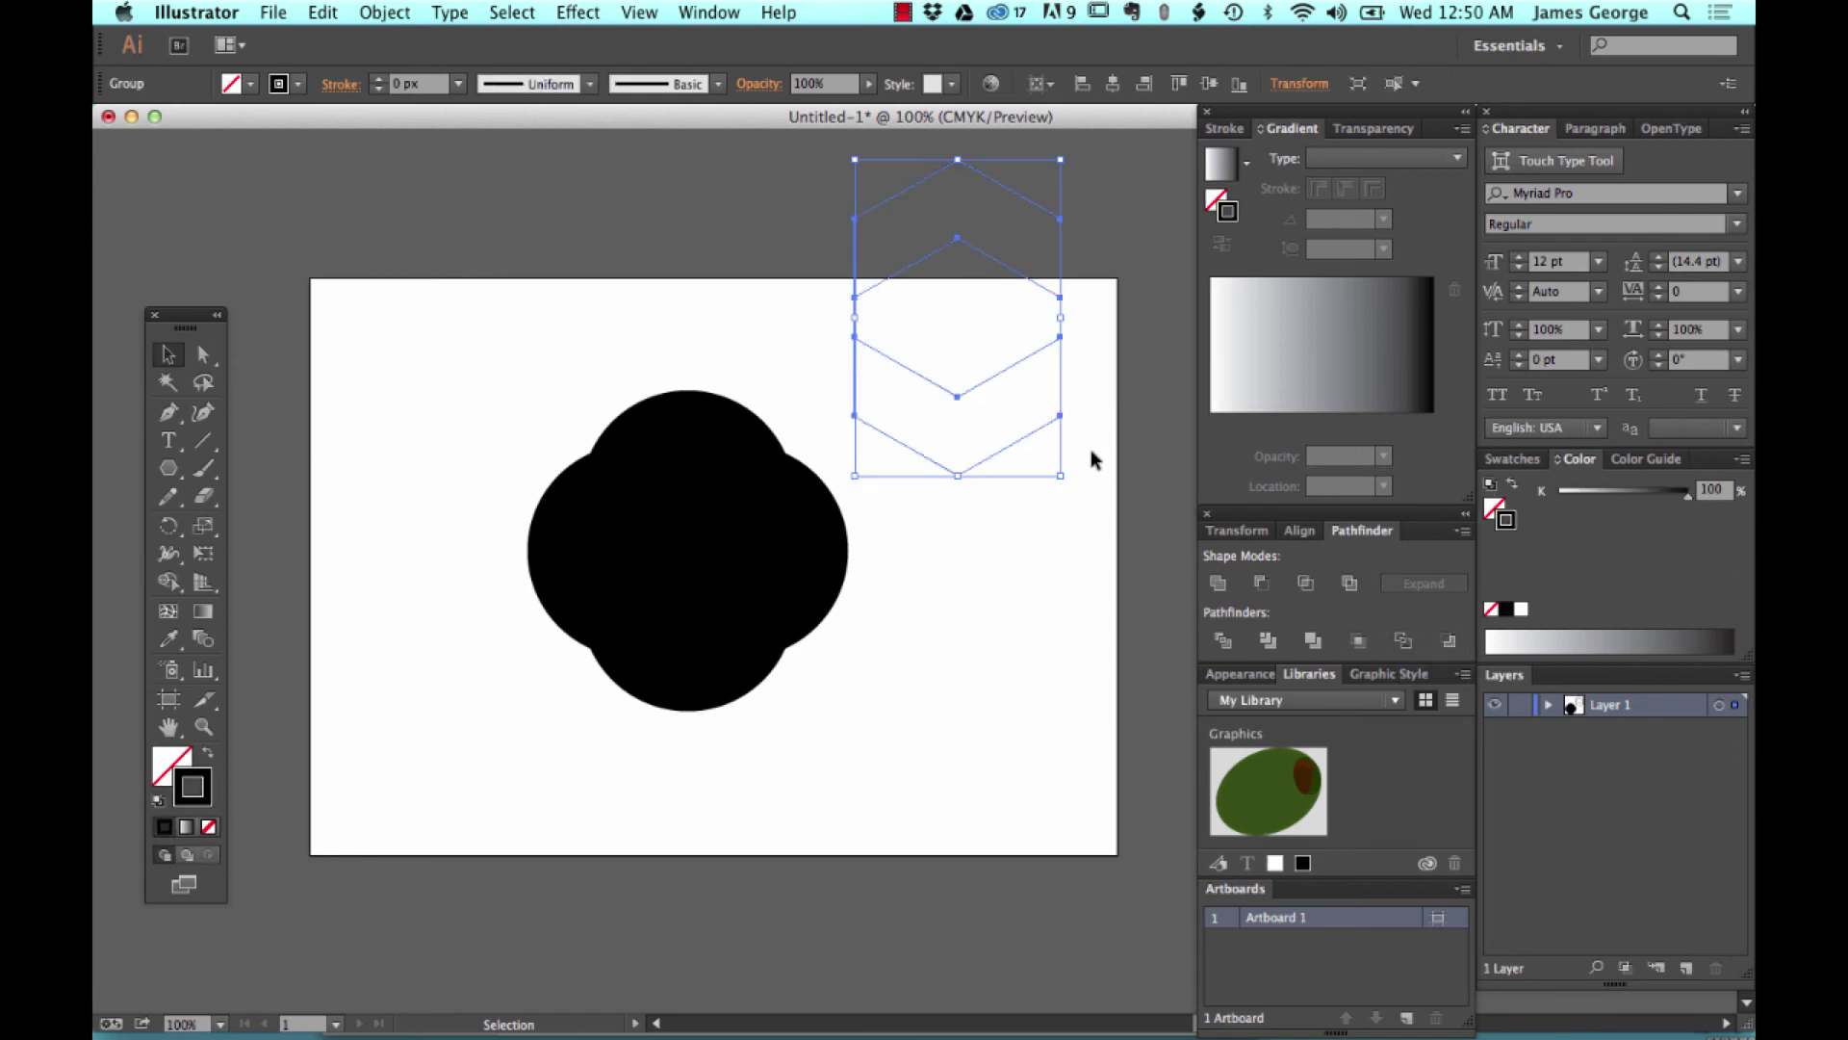
{"action": "left_click", "coordinate": [1091, 456]}
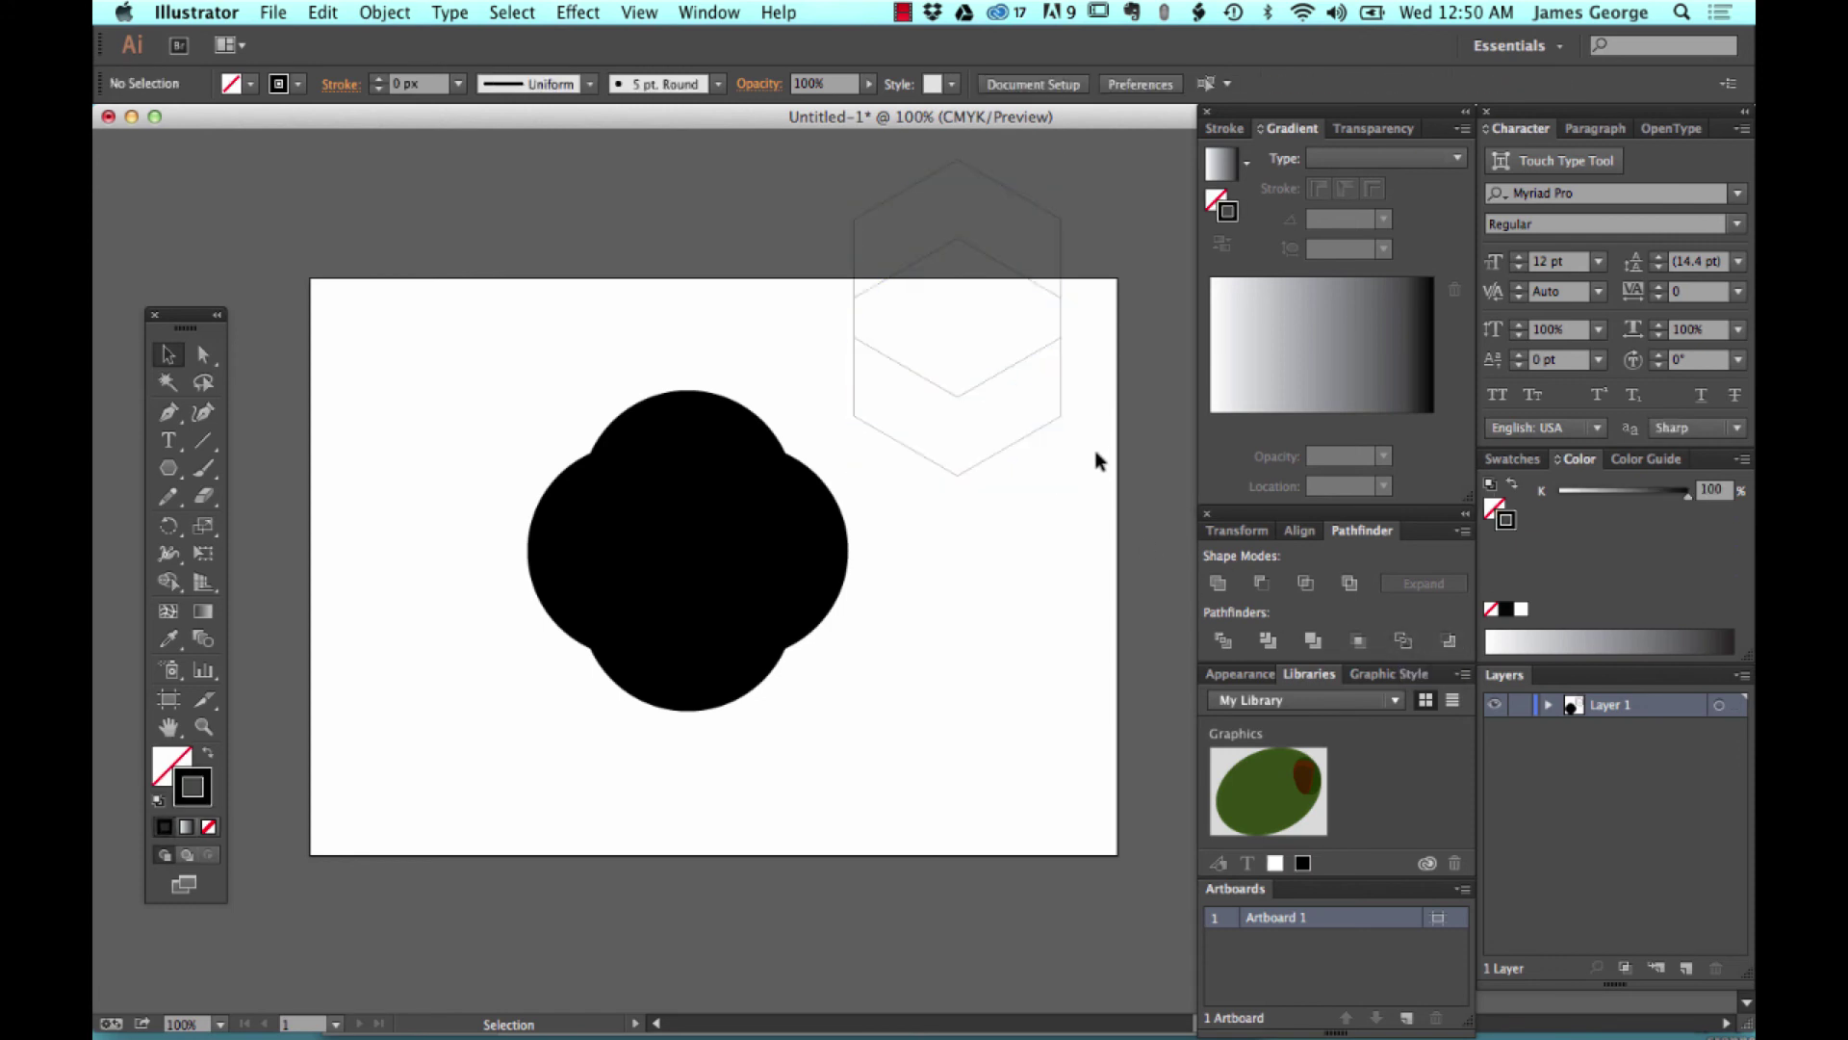
{"action": "left_click", "coordinate": [870, 209]}
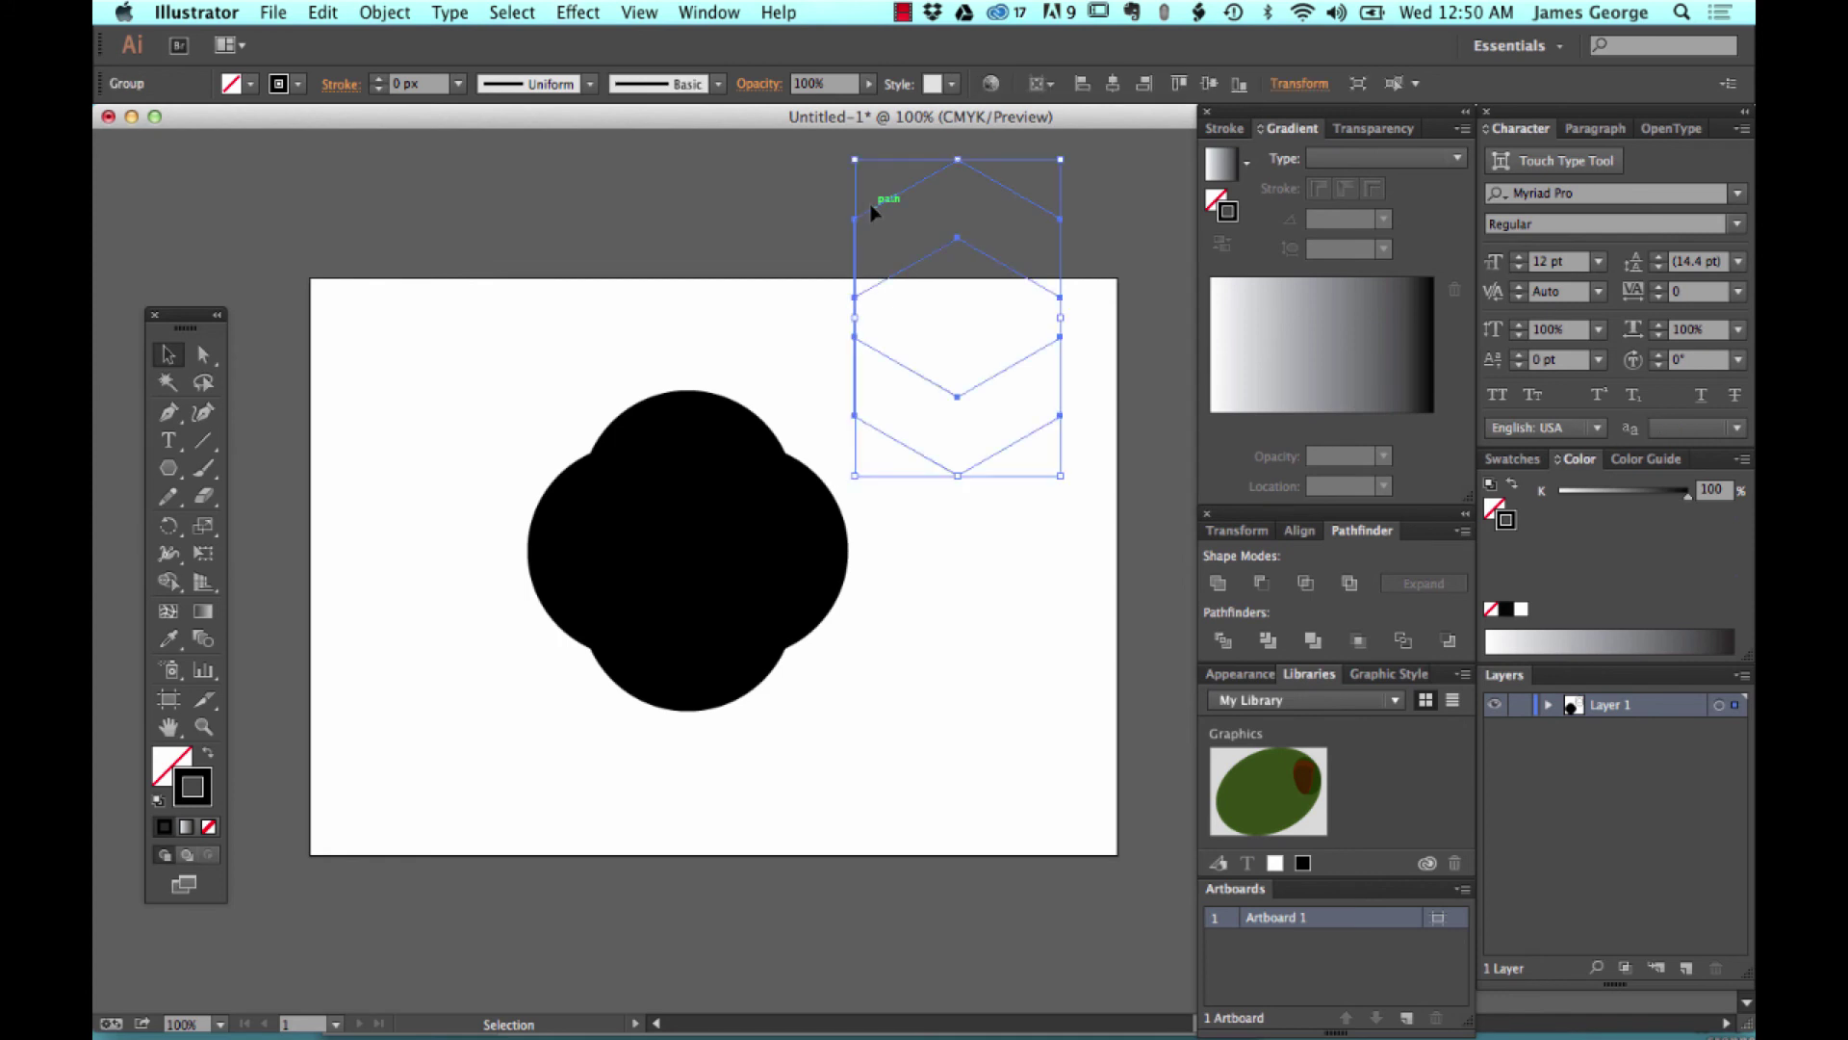
{"action": "left_click", "coordinate": [1100, 193]}
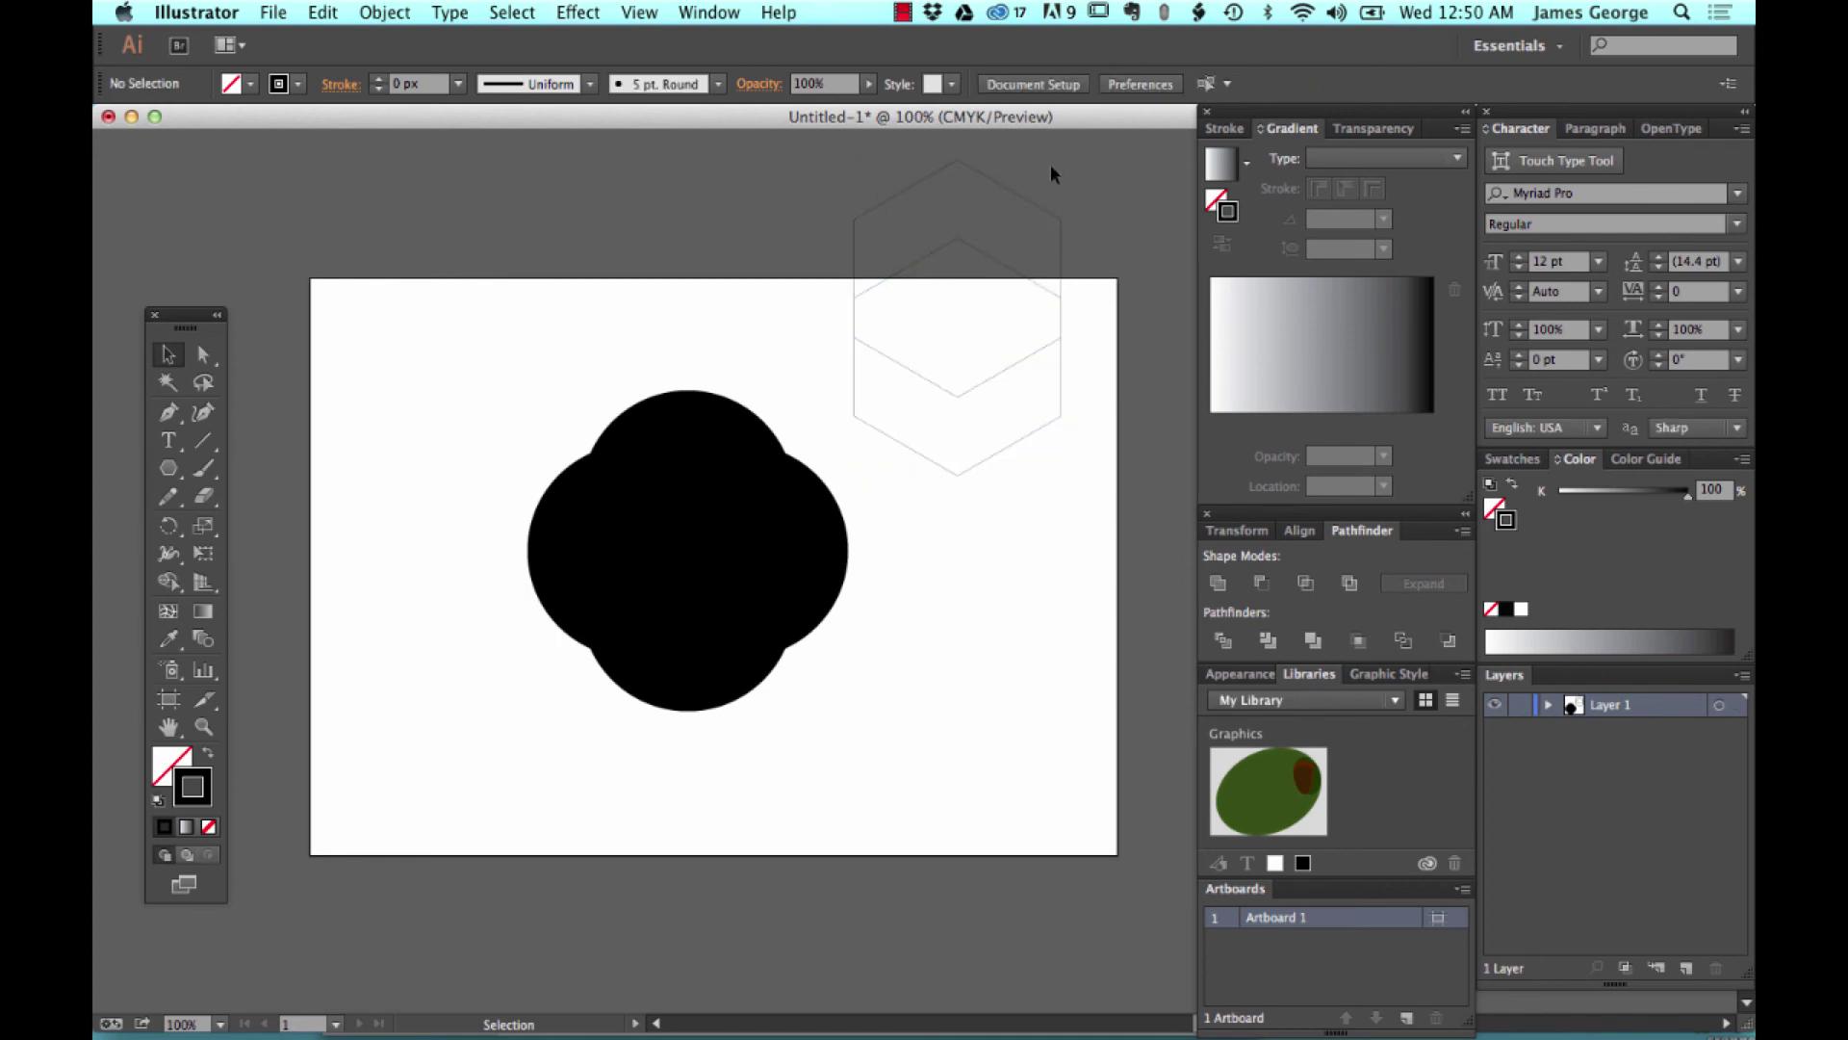
{"action": "left_click_drag", "start_coordinate": [1077, 279], "coordinate": [846, 462]}
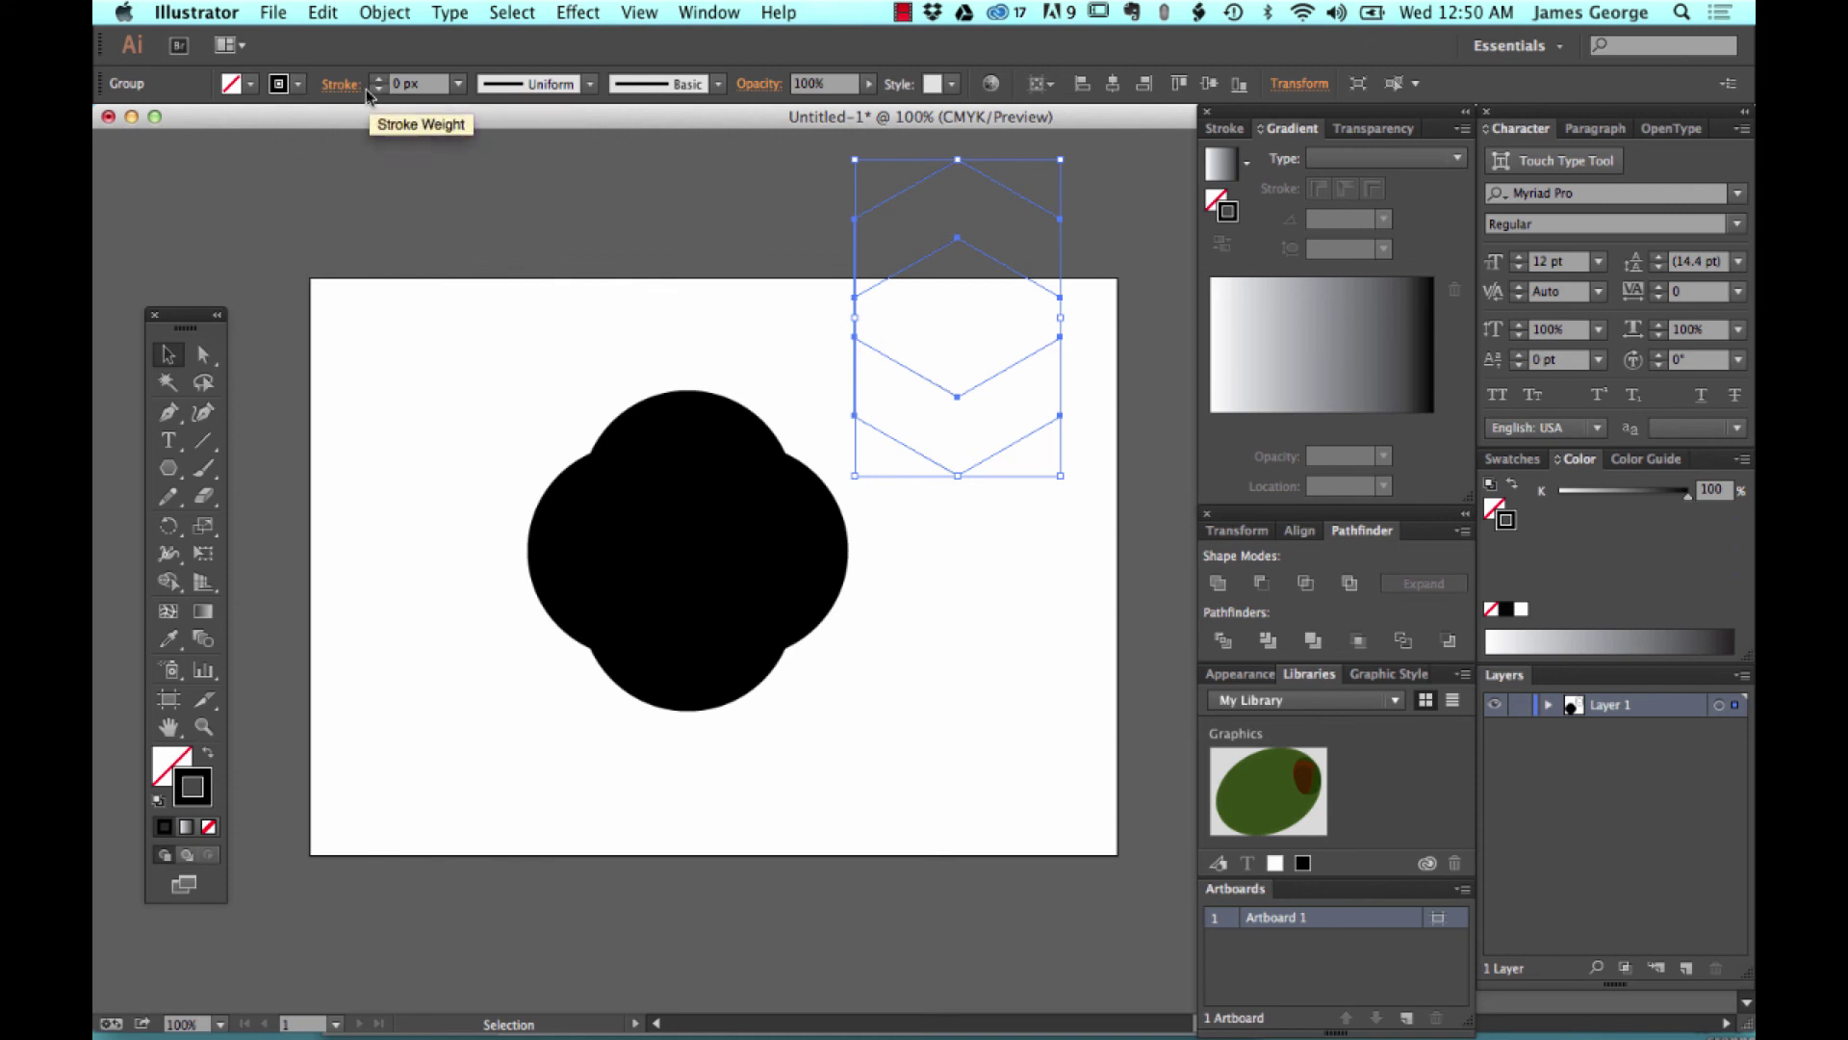
{"action": "left_click", "coordinate": [1067, 314]}
{"action": "left_click", "coordinate": [1025, 280]}
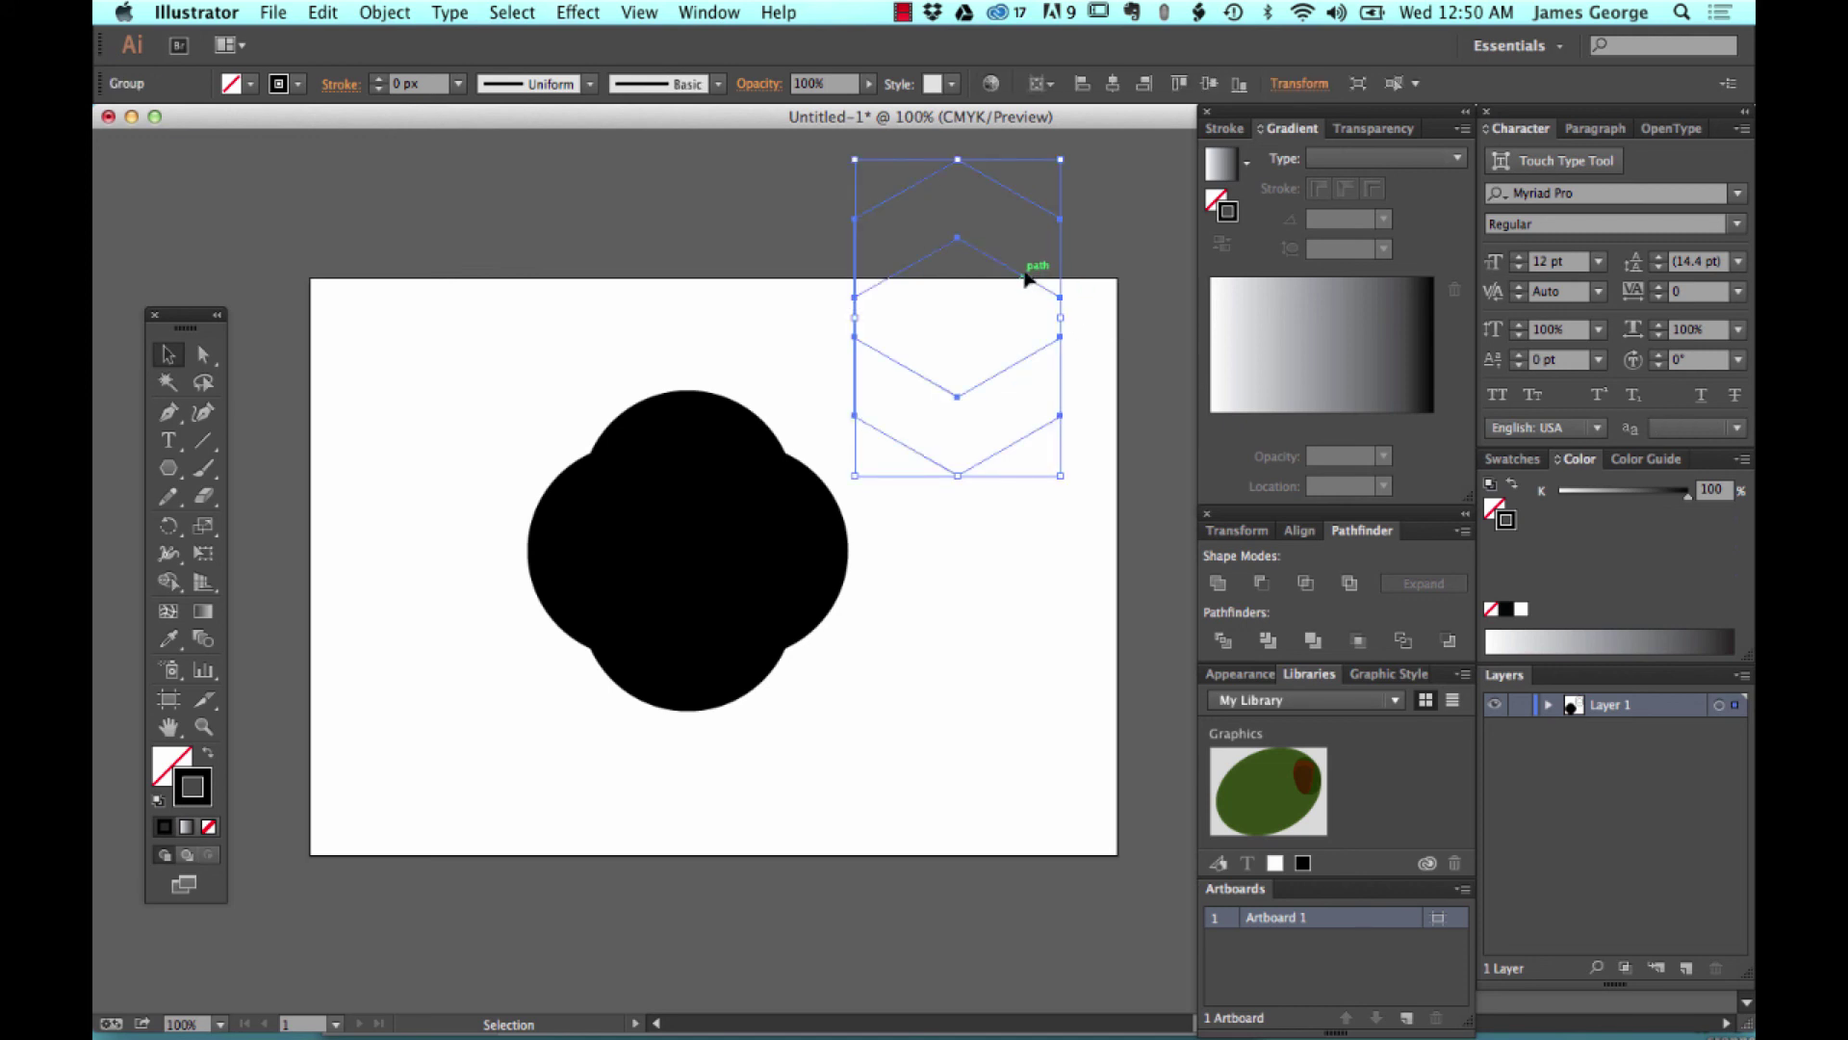
{"action": "left_click", "coordinate": [1131, 252]}
{"action": "left_click", "coordinate": [1028, 206]}
Revert the outline conversion and clear the selection with the Selection tool.
{"action": "left_click", "coordinate": [1094, 241]}
{"action": "key", "text": "a"}
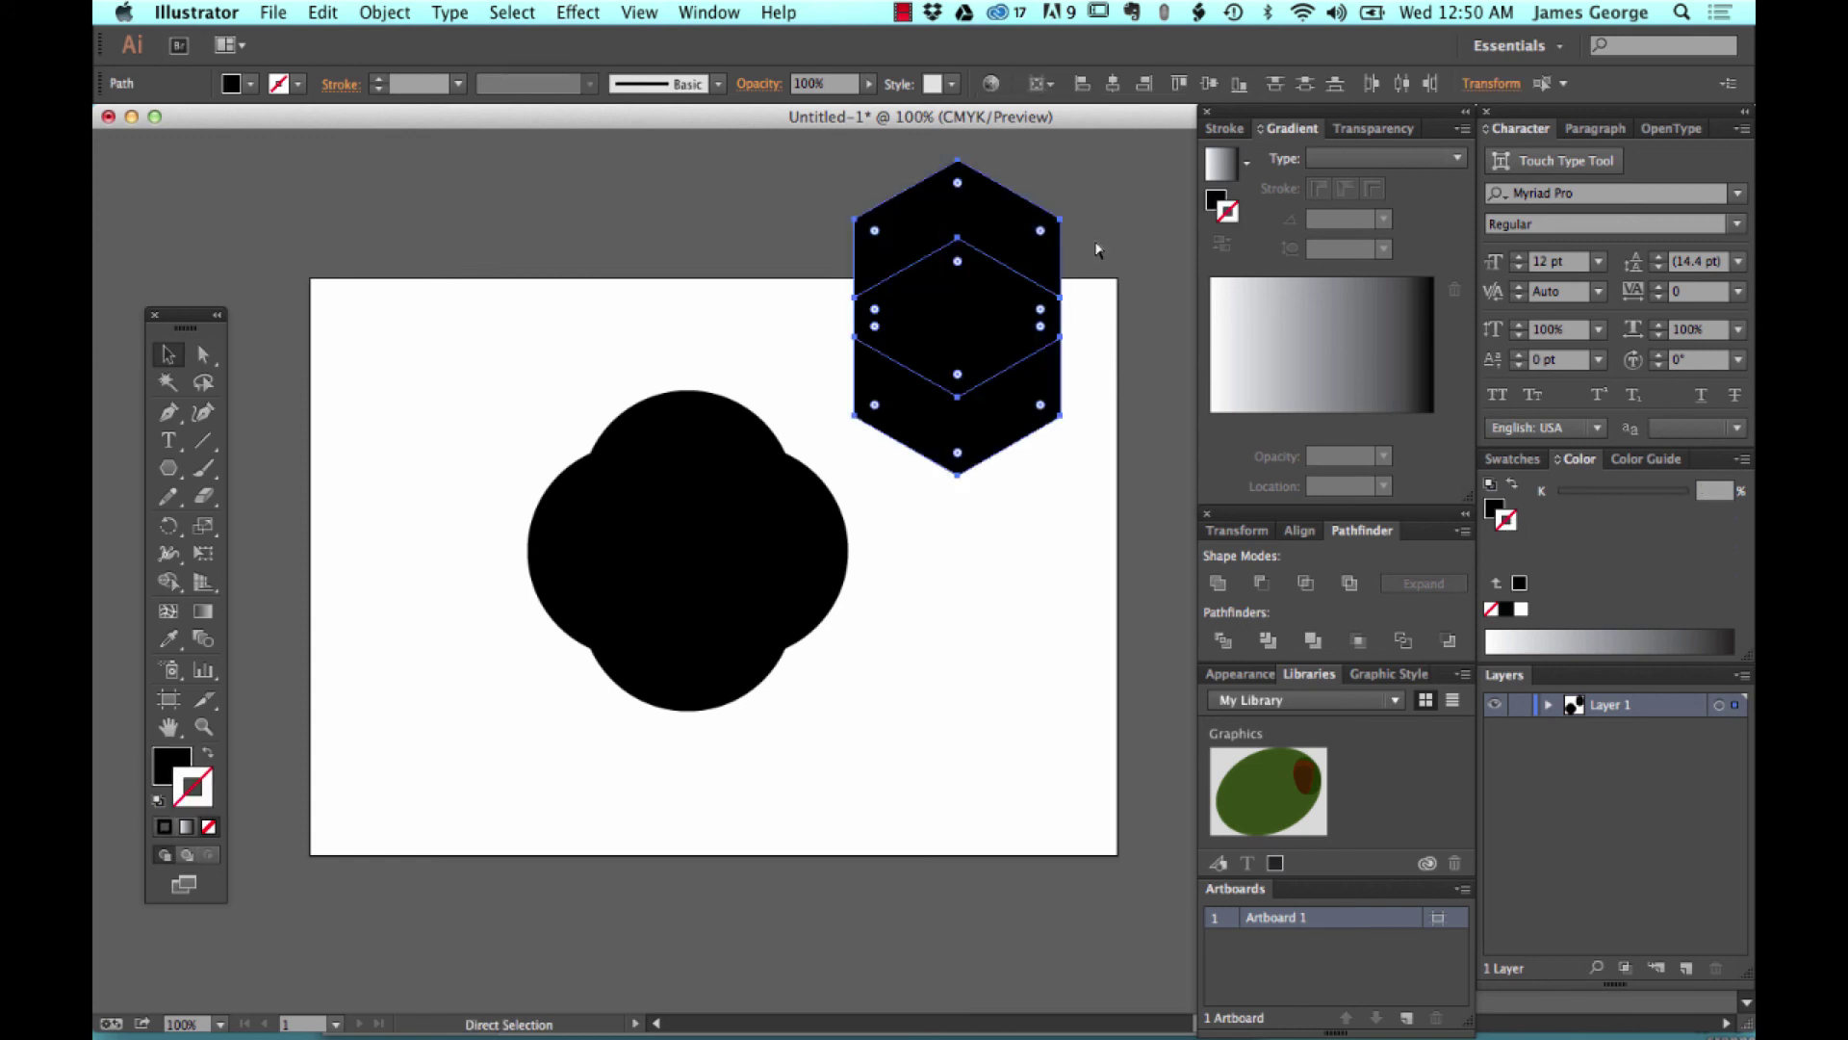
{"action": "key", "text": "v"}
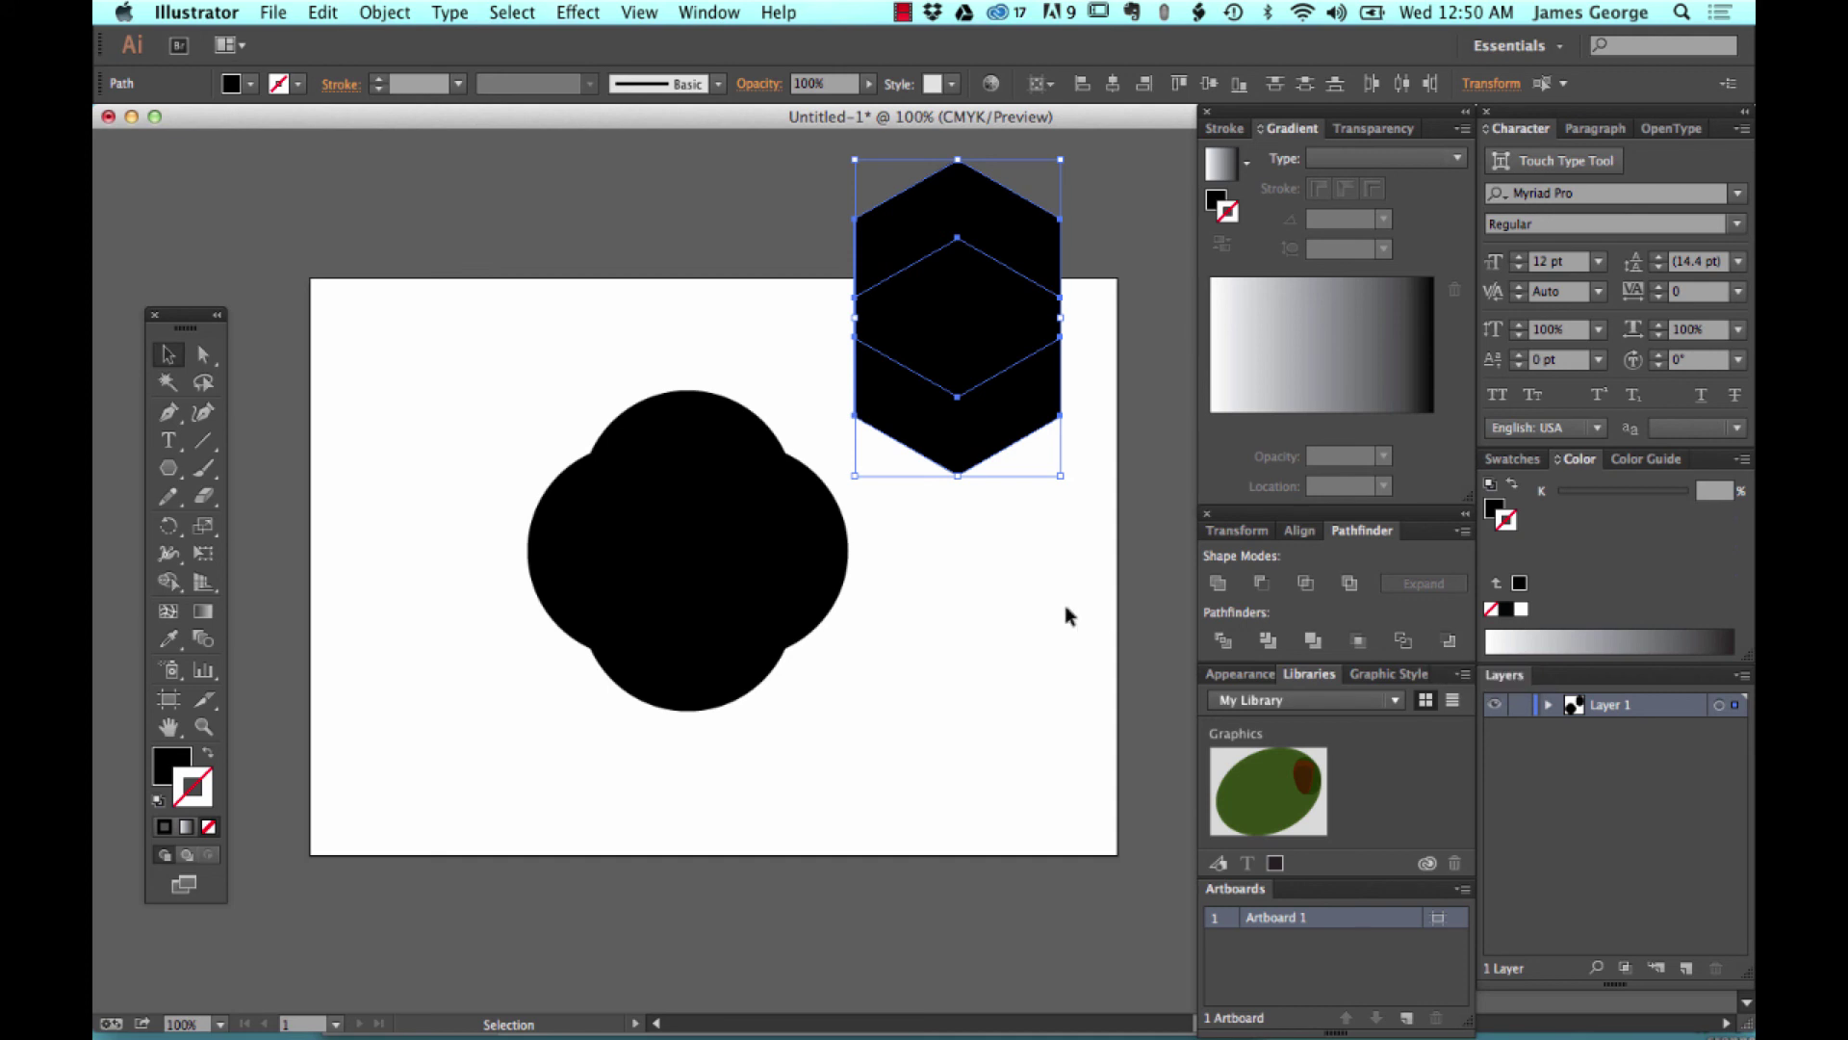
{"action": "left_click", "coordinate": [908, 173]}
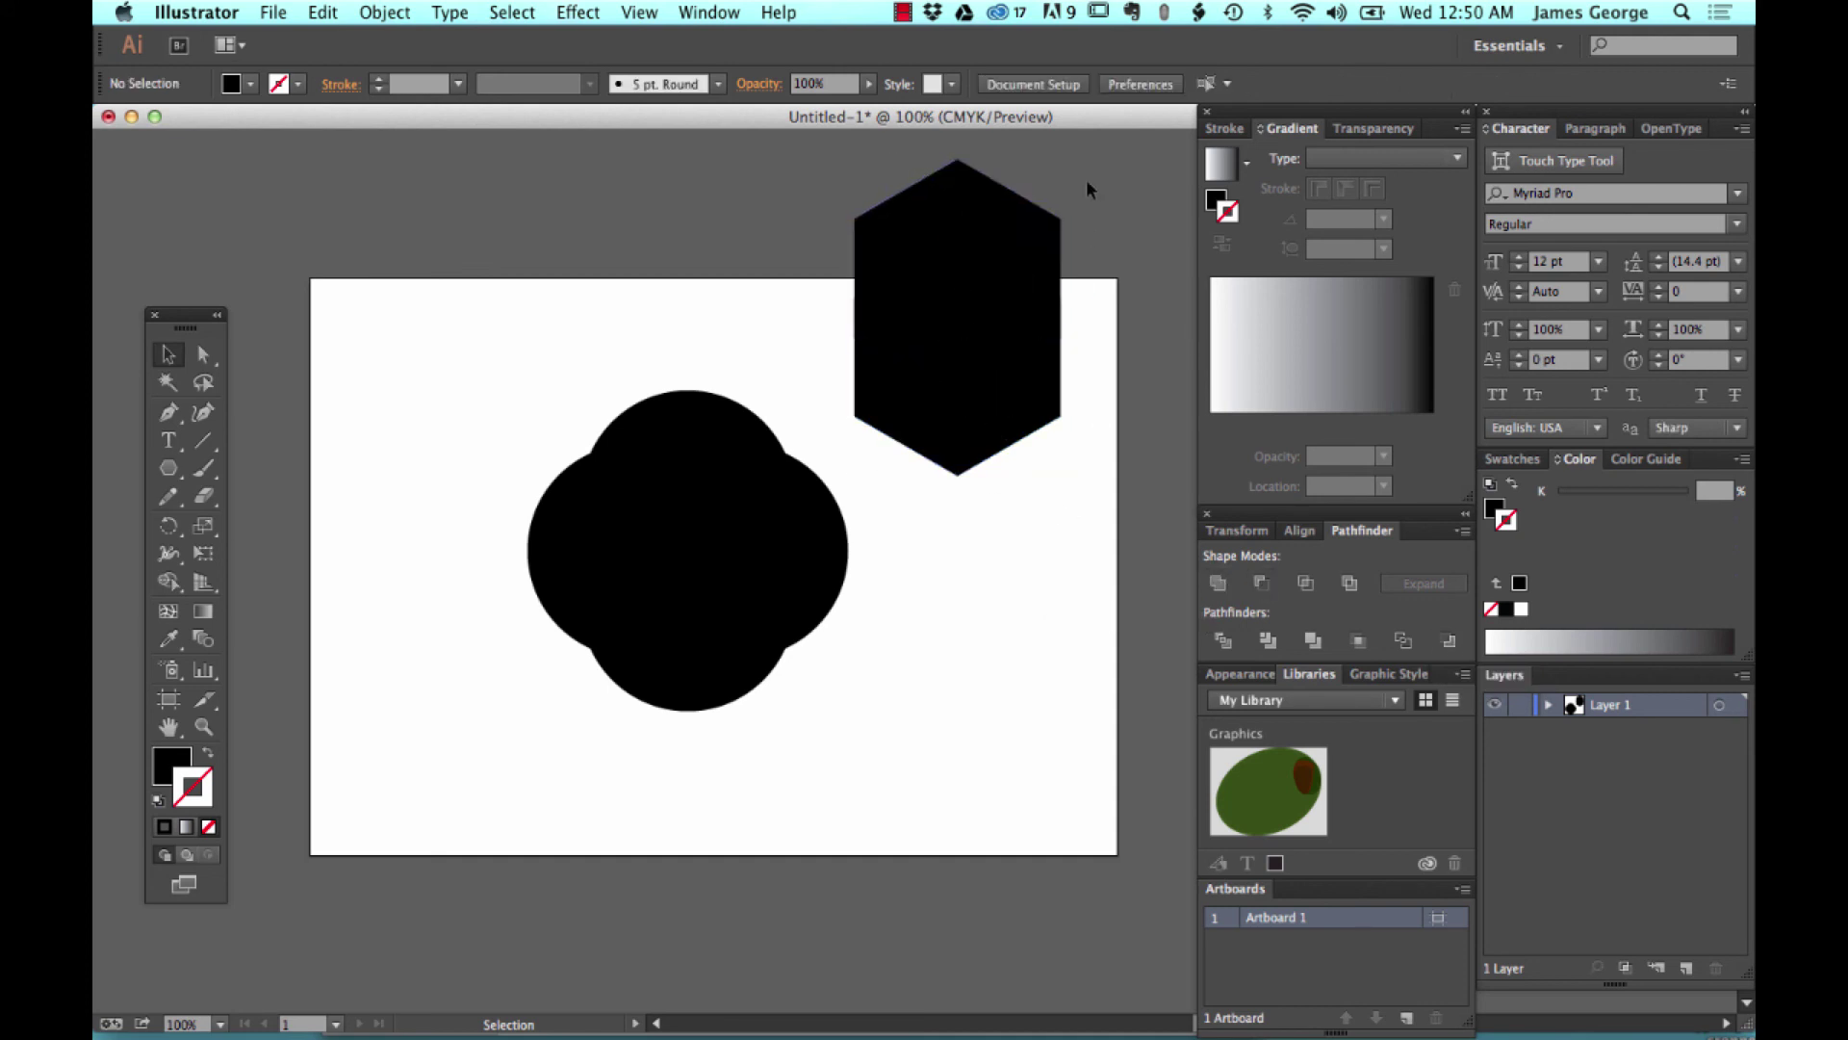
Apply Minus Back to both hexagons to form a chevron, then undo it.
{"action": "left_click_drag", "start_coordinate": [1086, 189], "coordinate": [919, 433]}
{"action": "left_click", "coordinate": [1449, 642]}
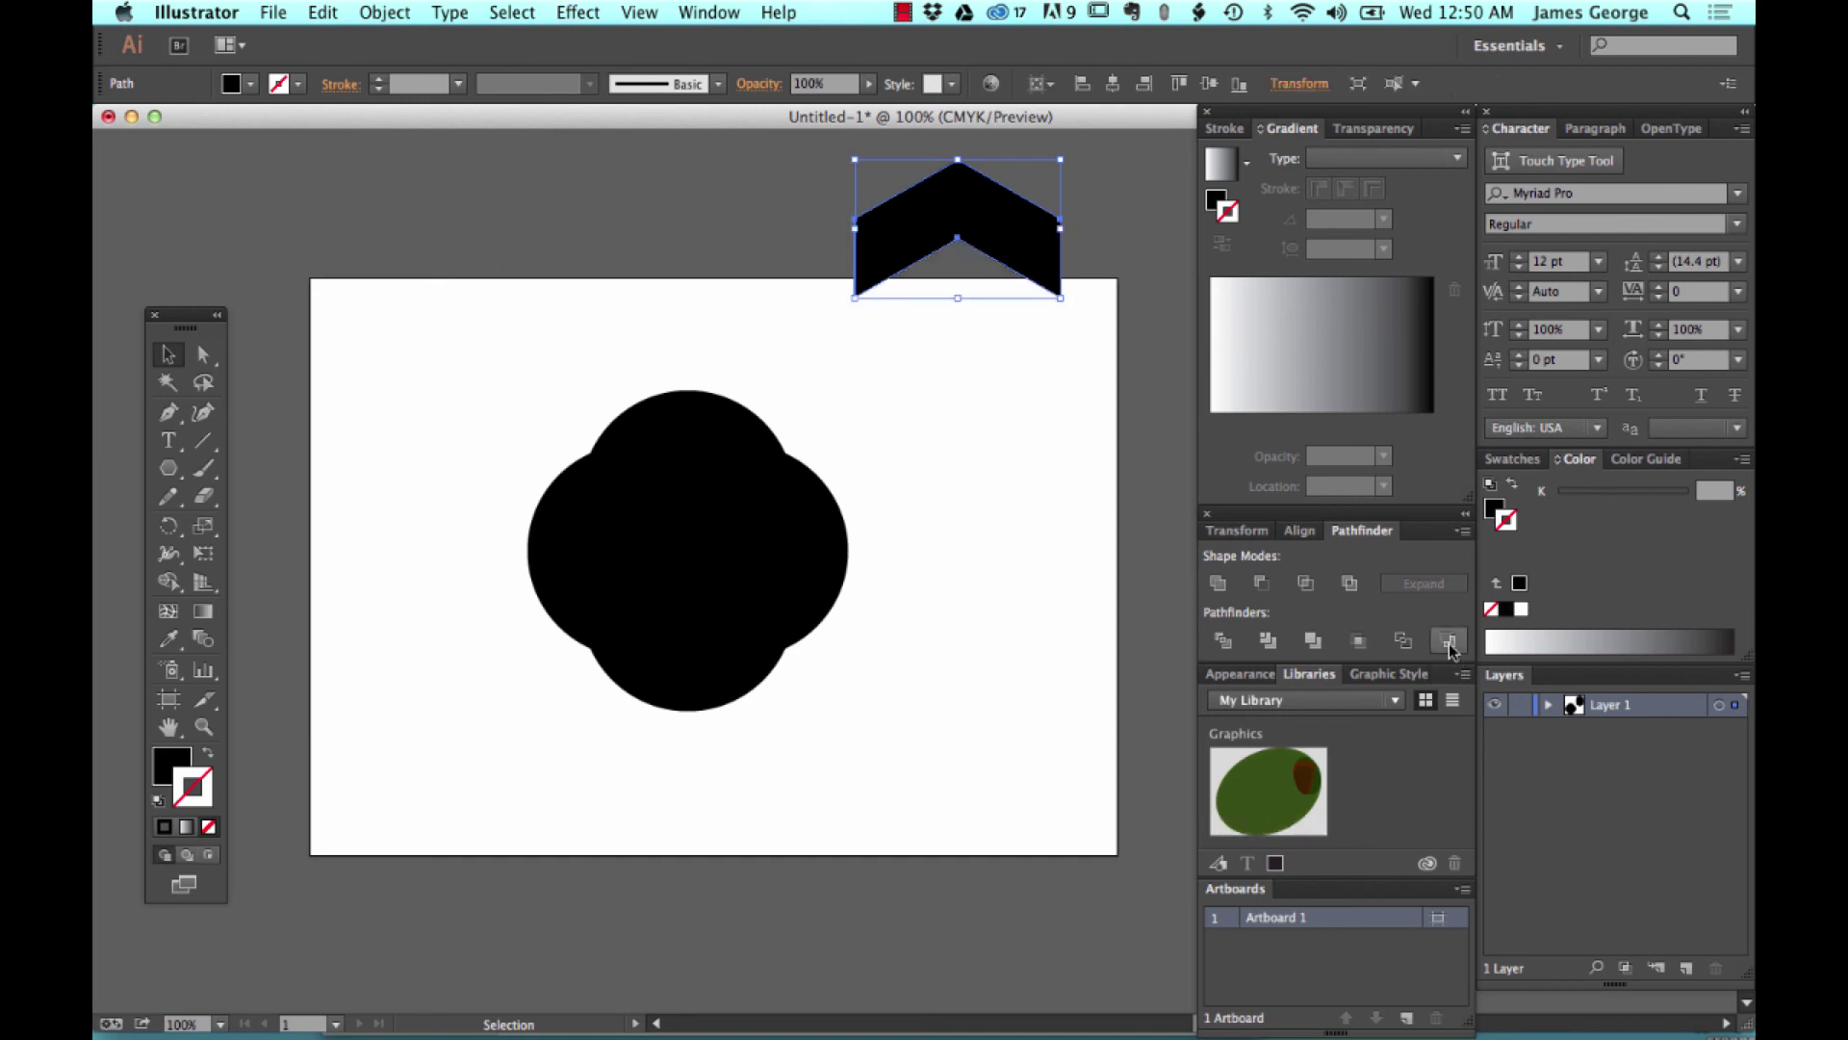
{"action": "left_click", "coordinate": [1052, 482]}
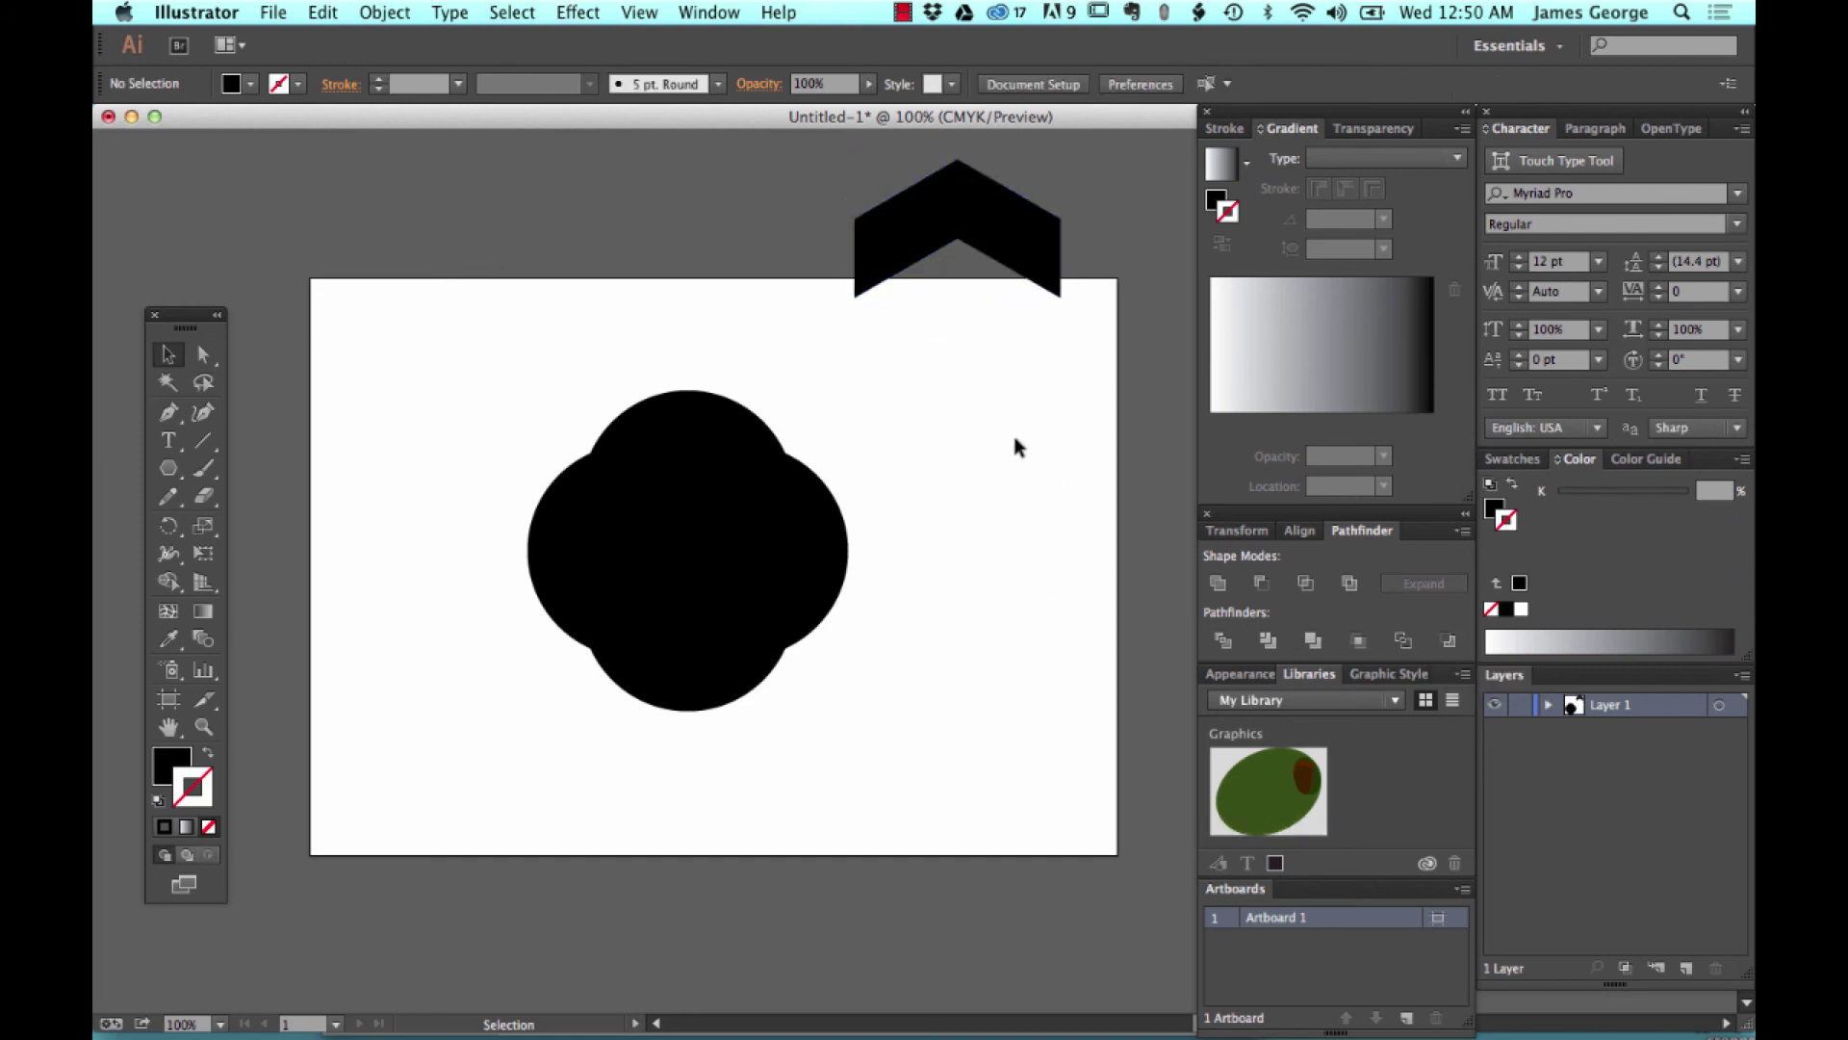
{"action": "left_click", "coordinate": [953, 214]}
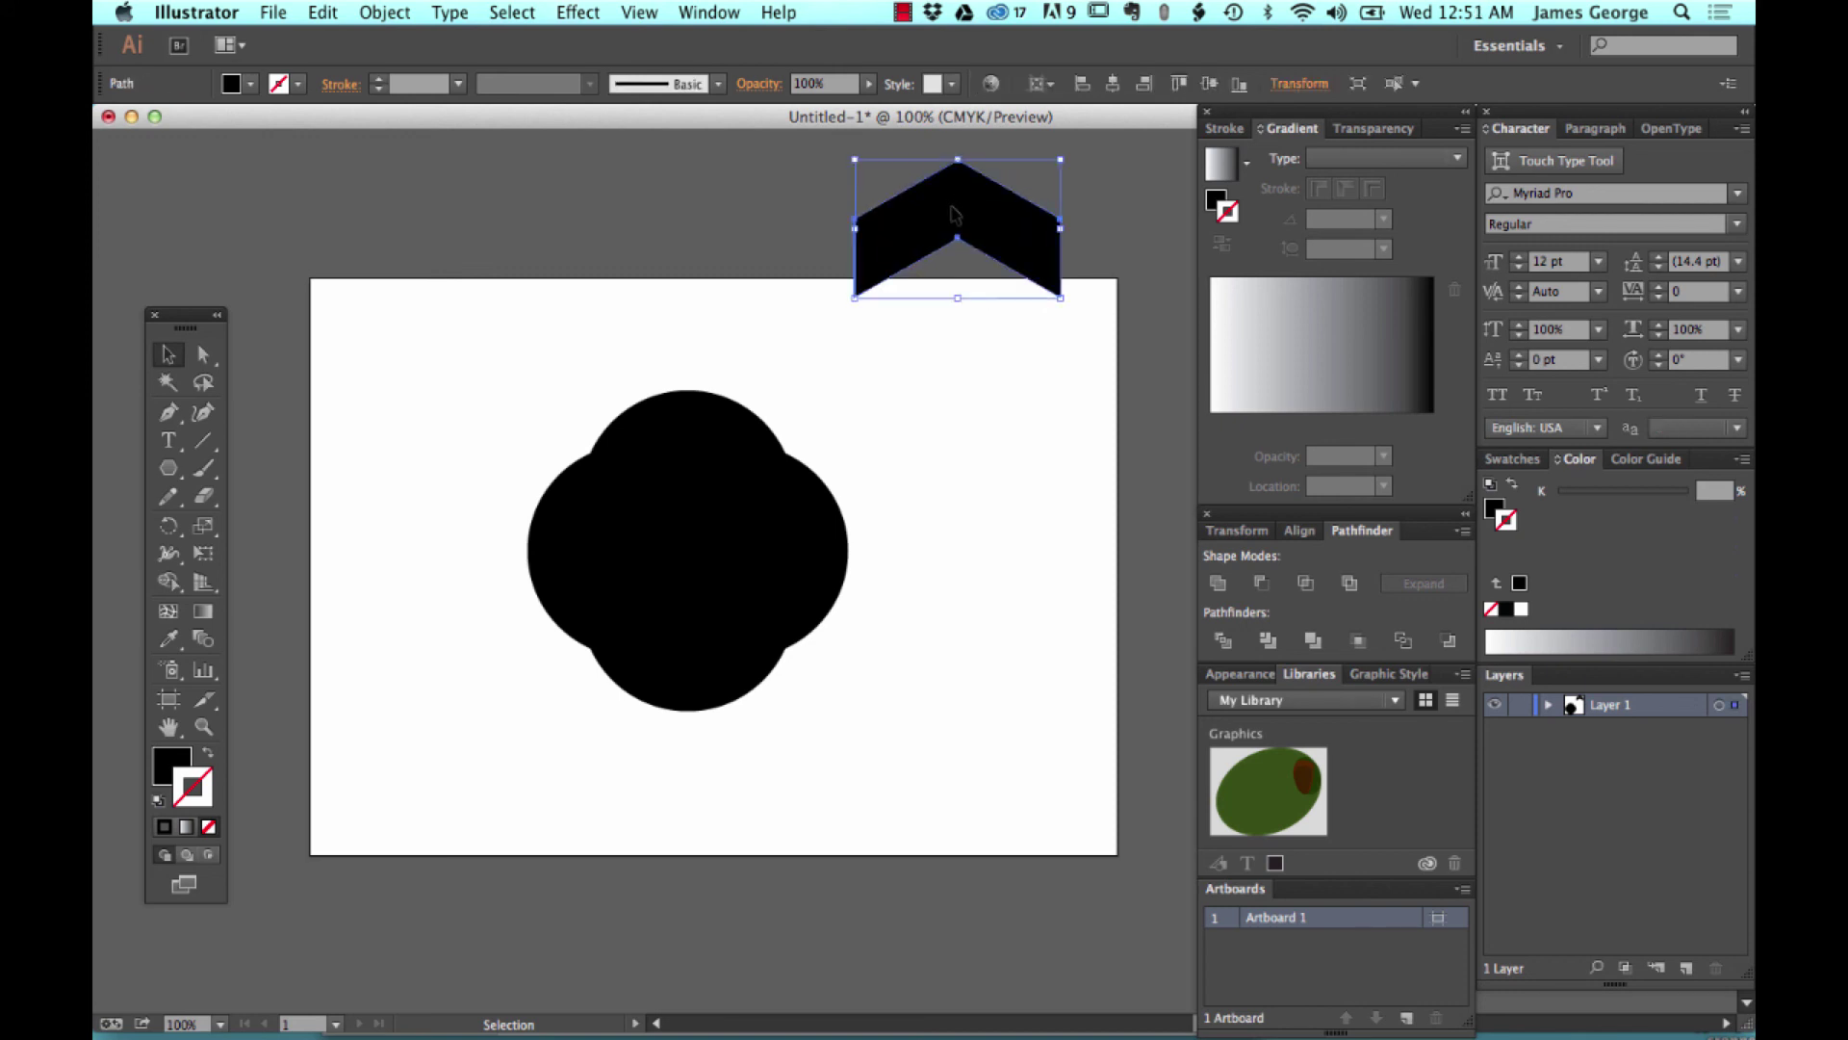
{"action": "key", "text": "super+d"}
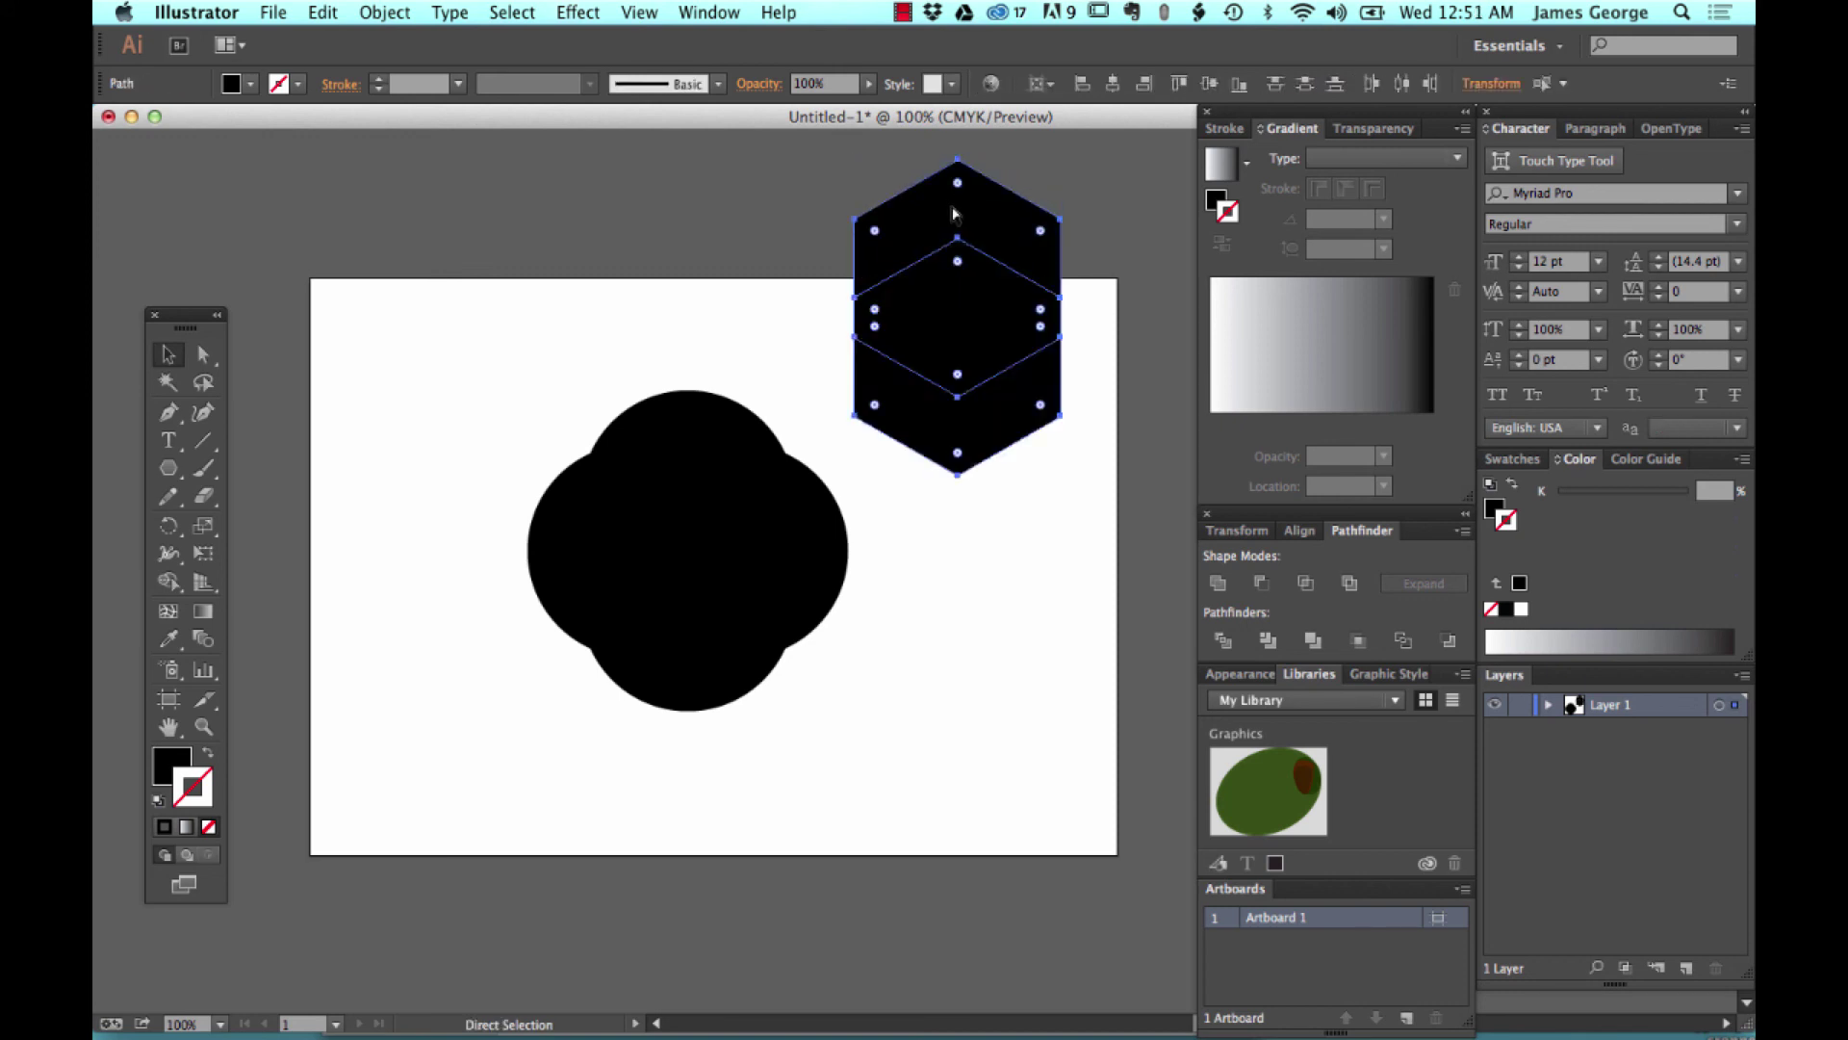
Marquee-select the two hexagons and delete them, leaving only the quatrefoil.
{"action": "left_click", "coordinate": [1127, 303]}
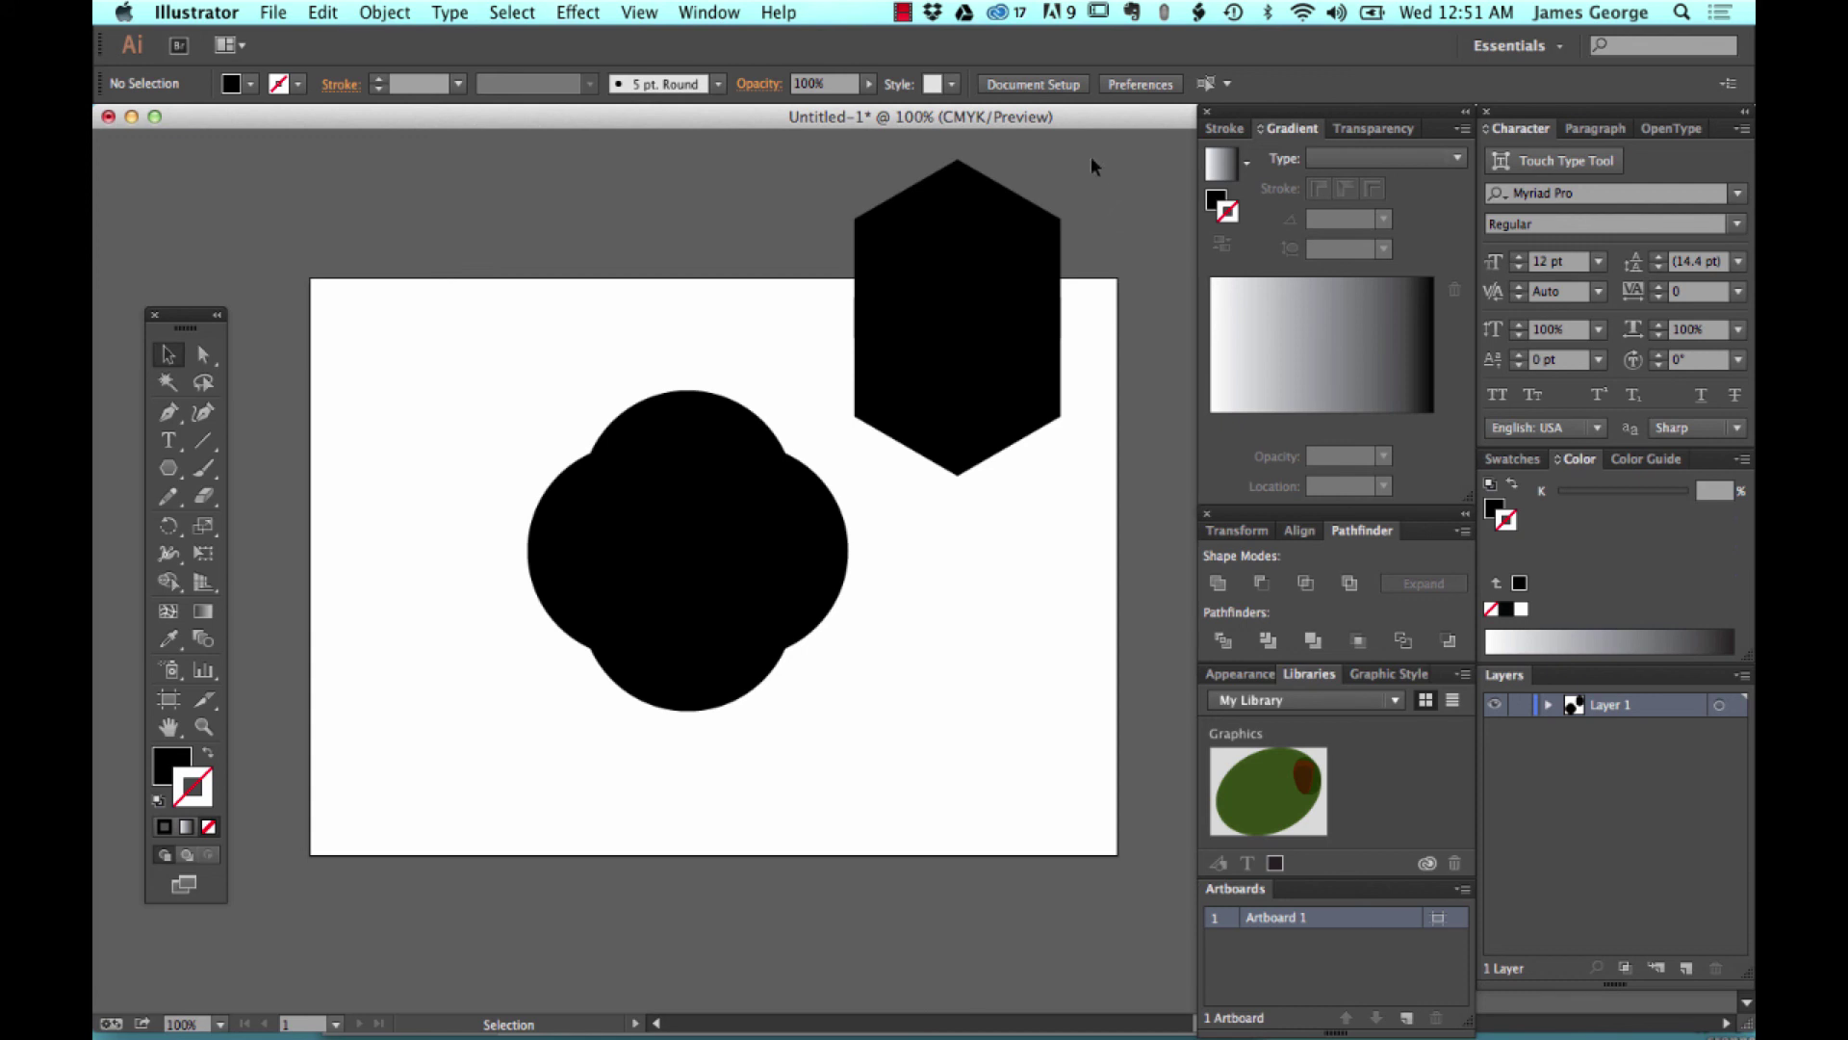
{"action": "left_click_drag", "start_coordinate": [1091, 166], "coordinate": [932, 405]}
{"action": "key", "text": "Delete"}
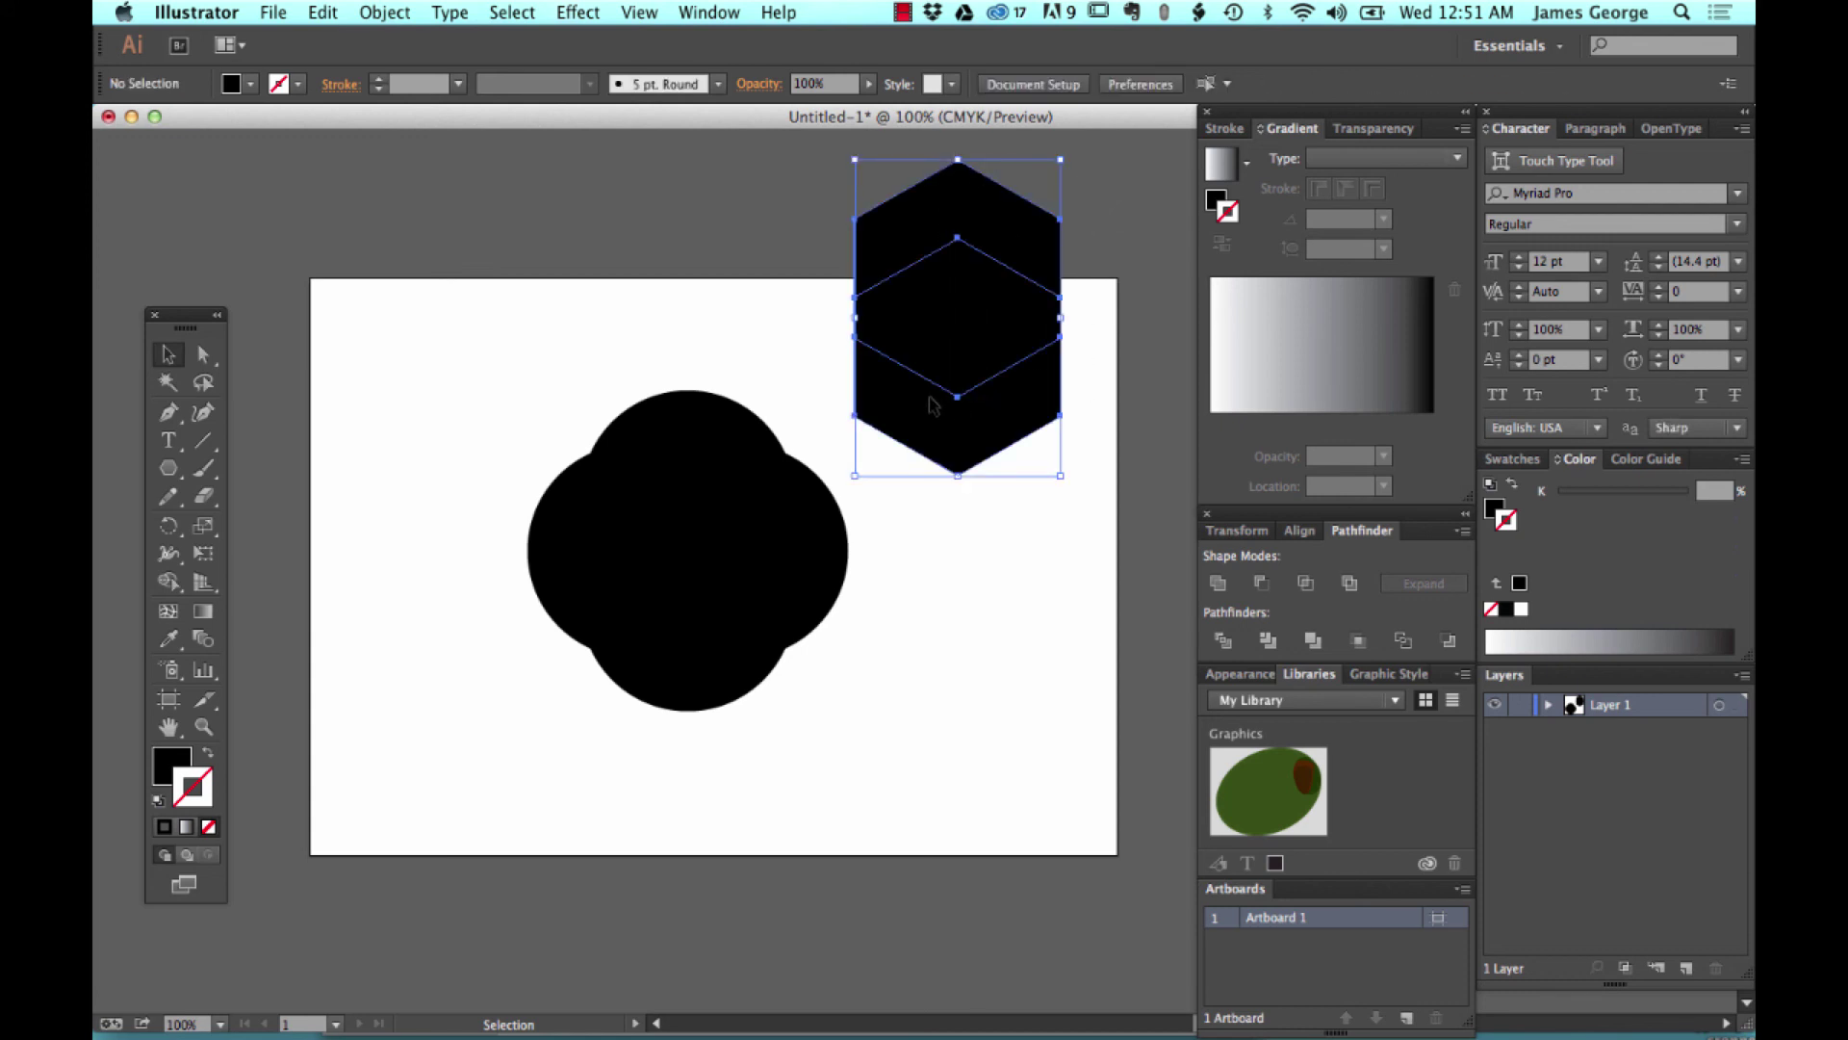